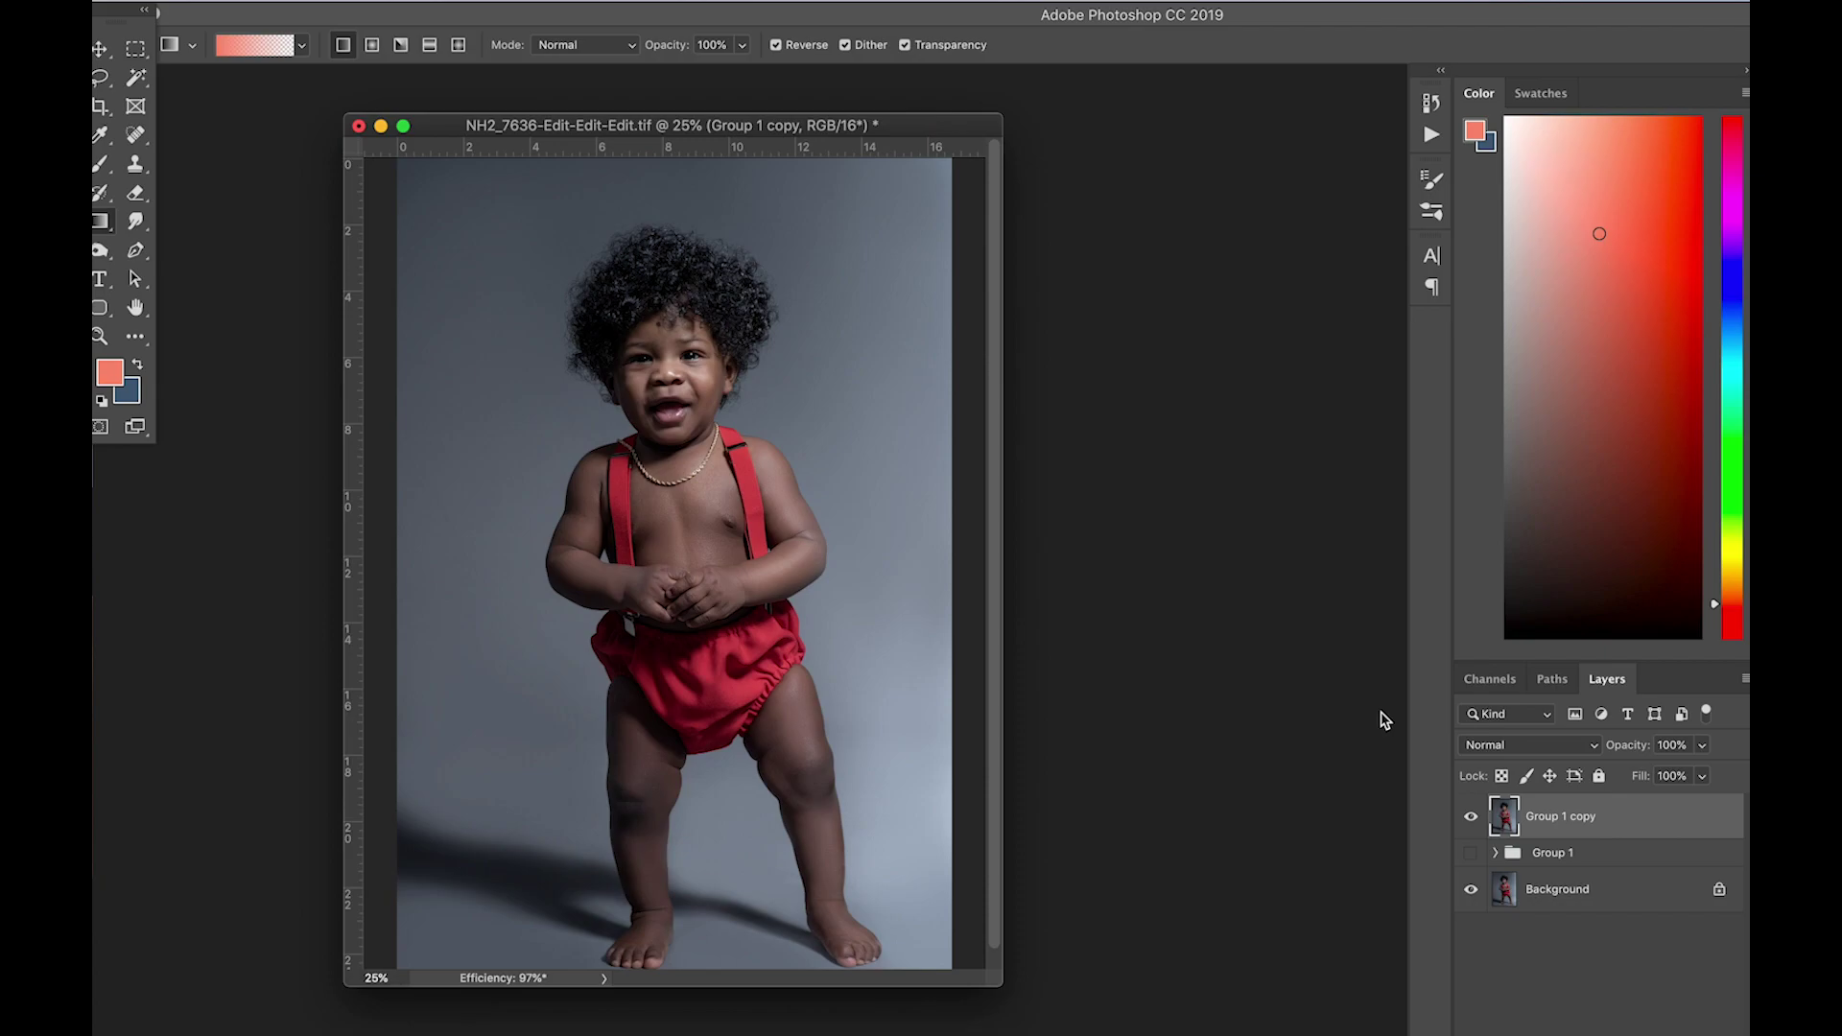
# - Compare the photo before and after retouching by toggling the visibility of the Group 1 copy layer
pyautogui.click(1470, 818)
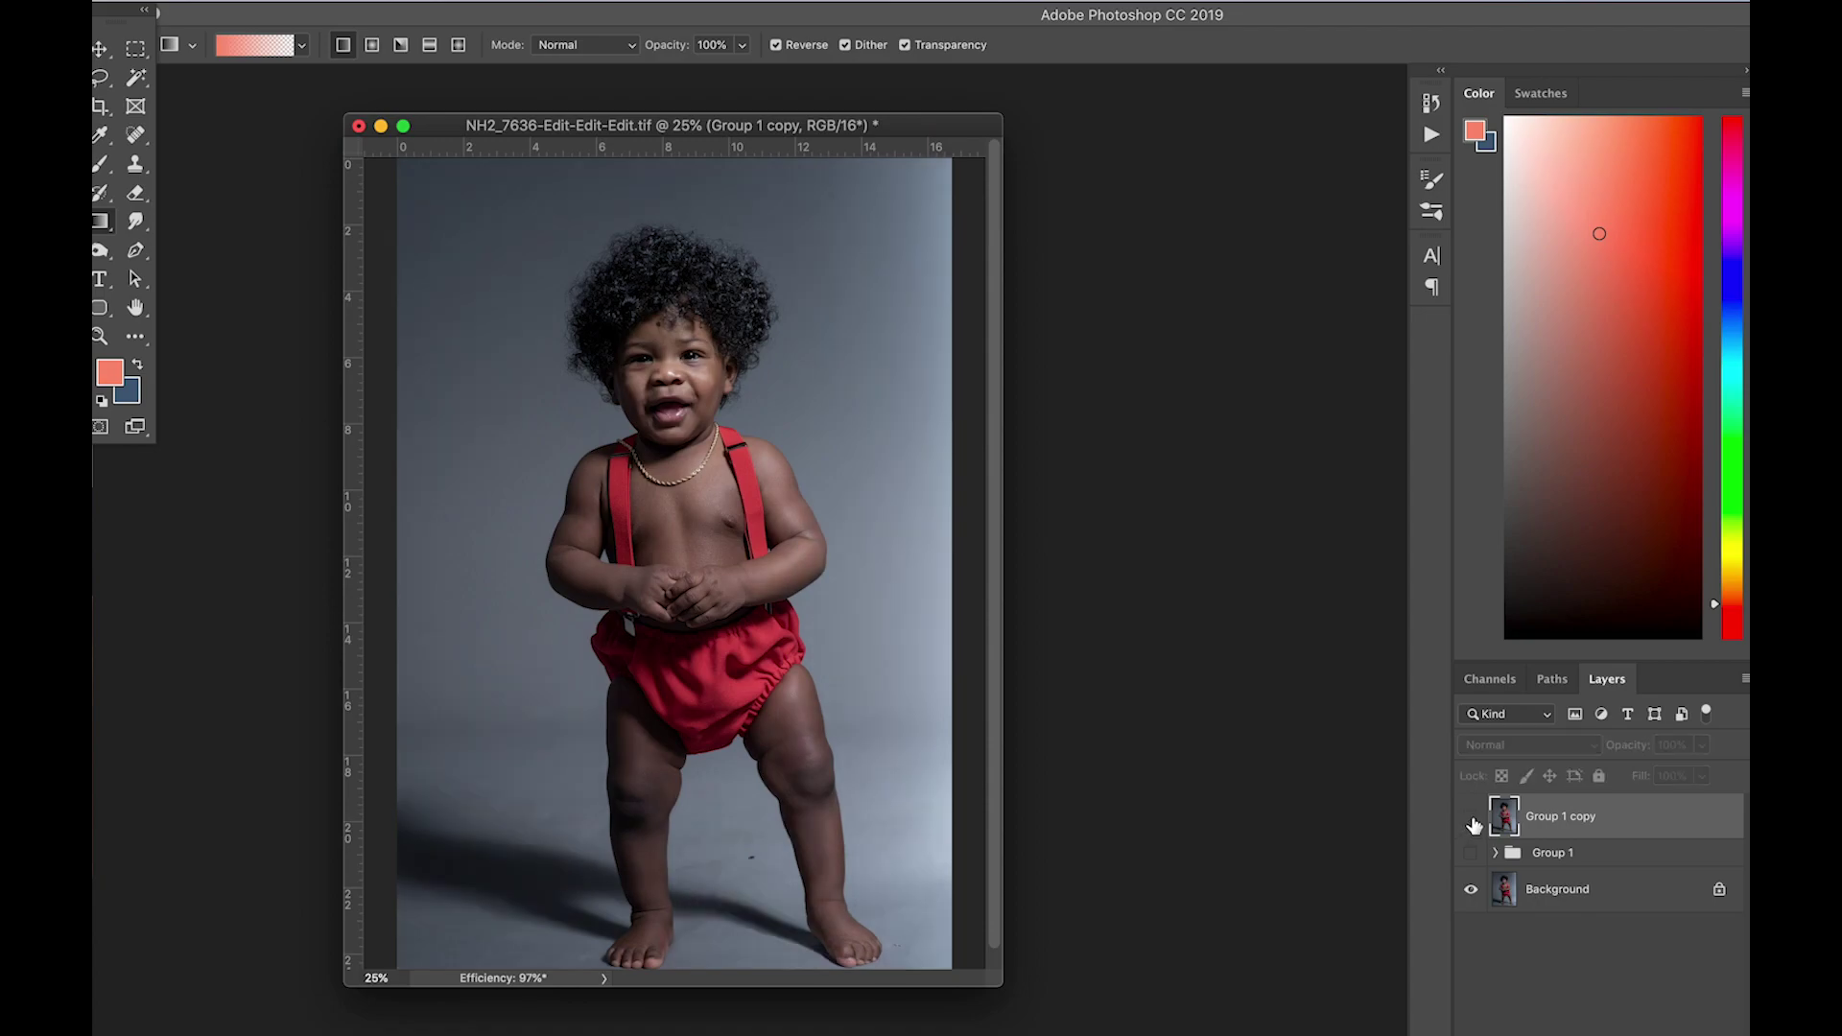
pyautogui.click(1470, 818)
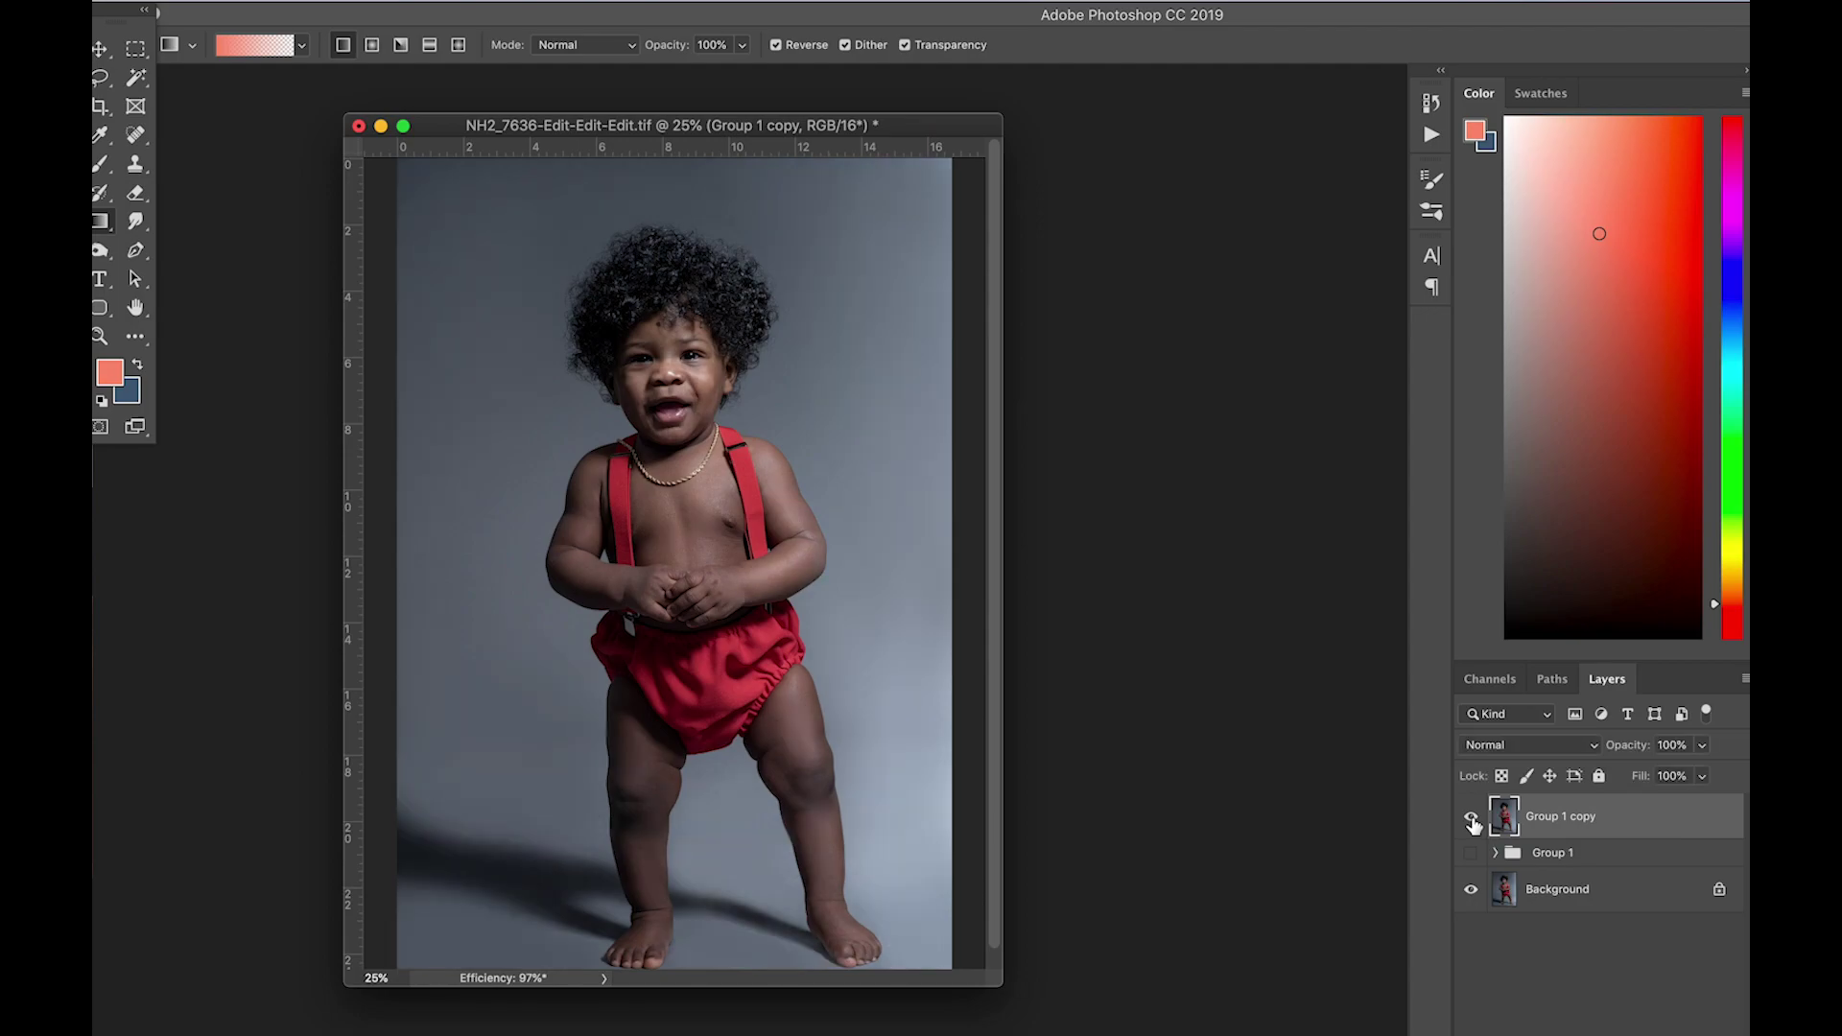
pyautogui.click(1471, 818)
pyautogui.press('super+Tab')
pyautogui.click(1470, 818)
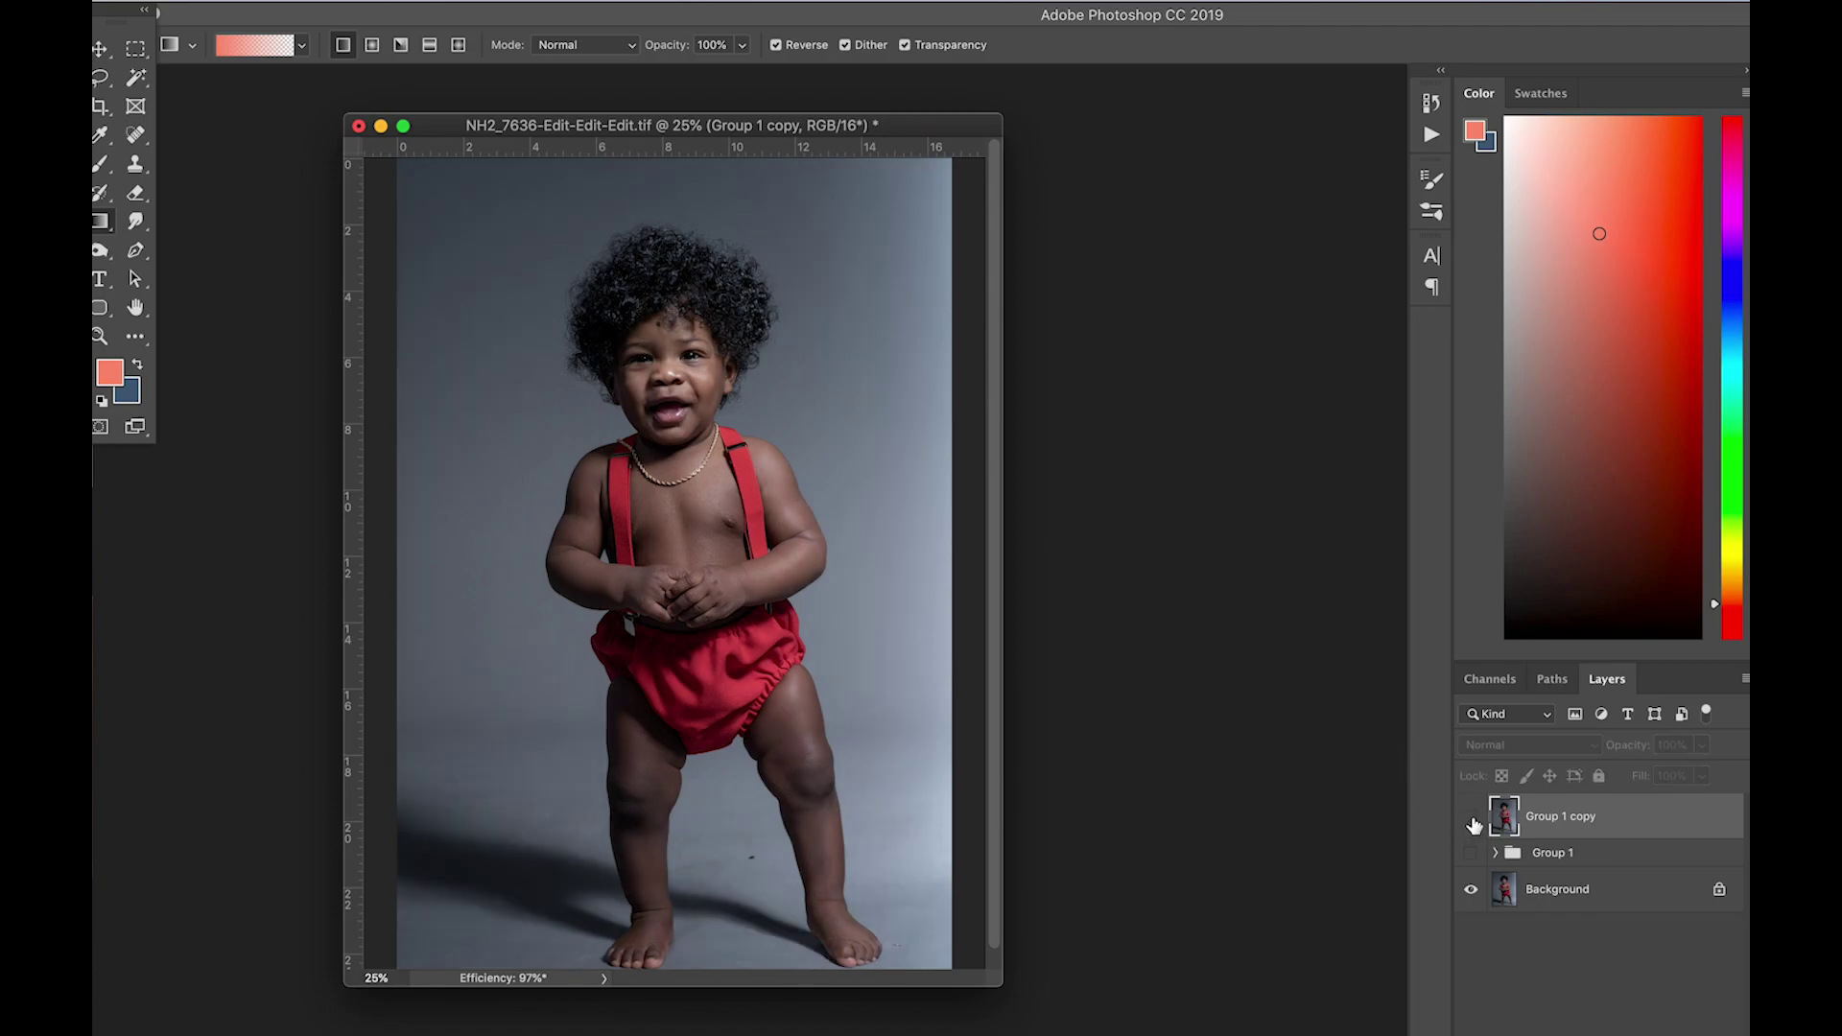
pyautogui.click(1472, 820)
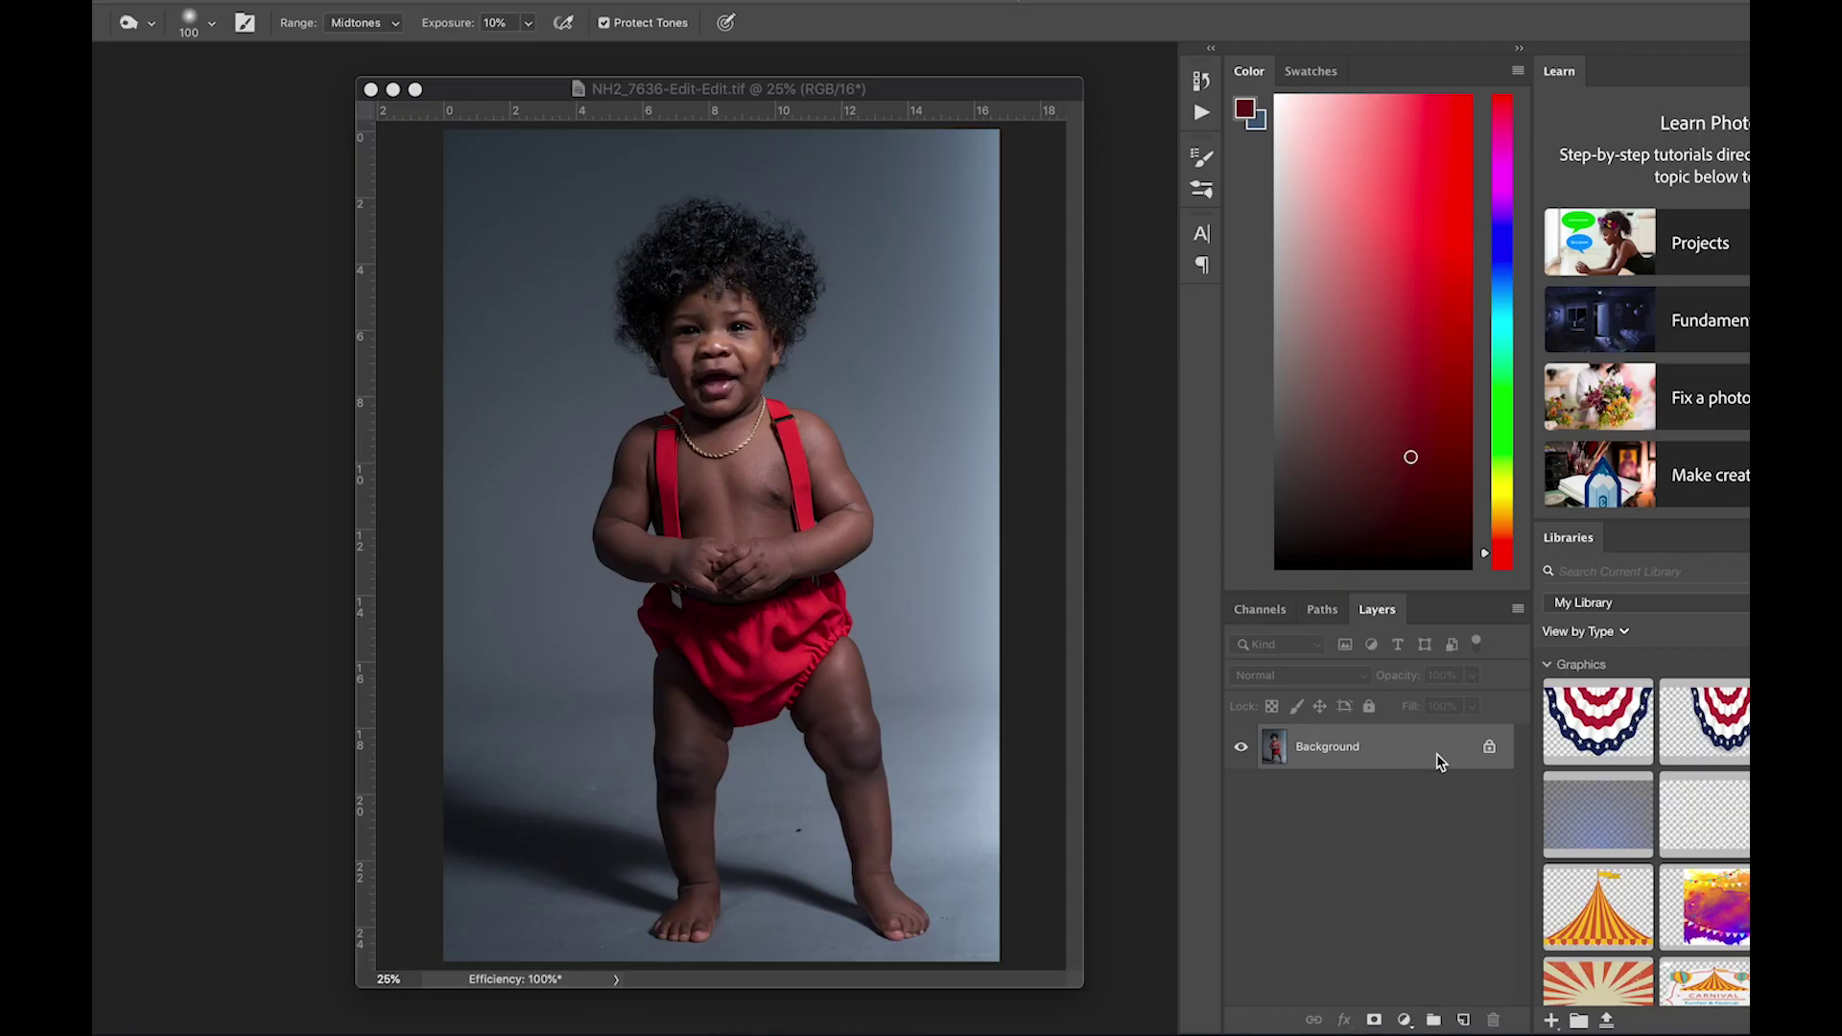
# - Duplicate the Background layer and name the copy "Clean"
pyautogui.click(1438, 753)
pyautogui.moveTo(1448, 737); pyautogui.dragTo(1459, 1015)
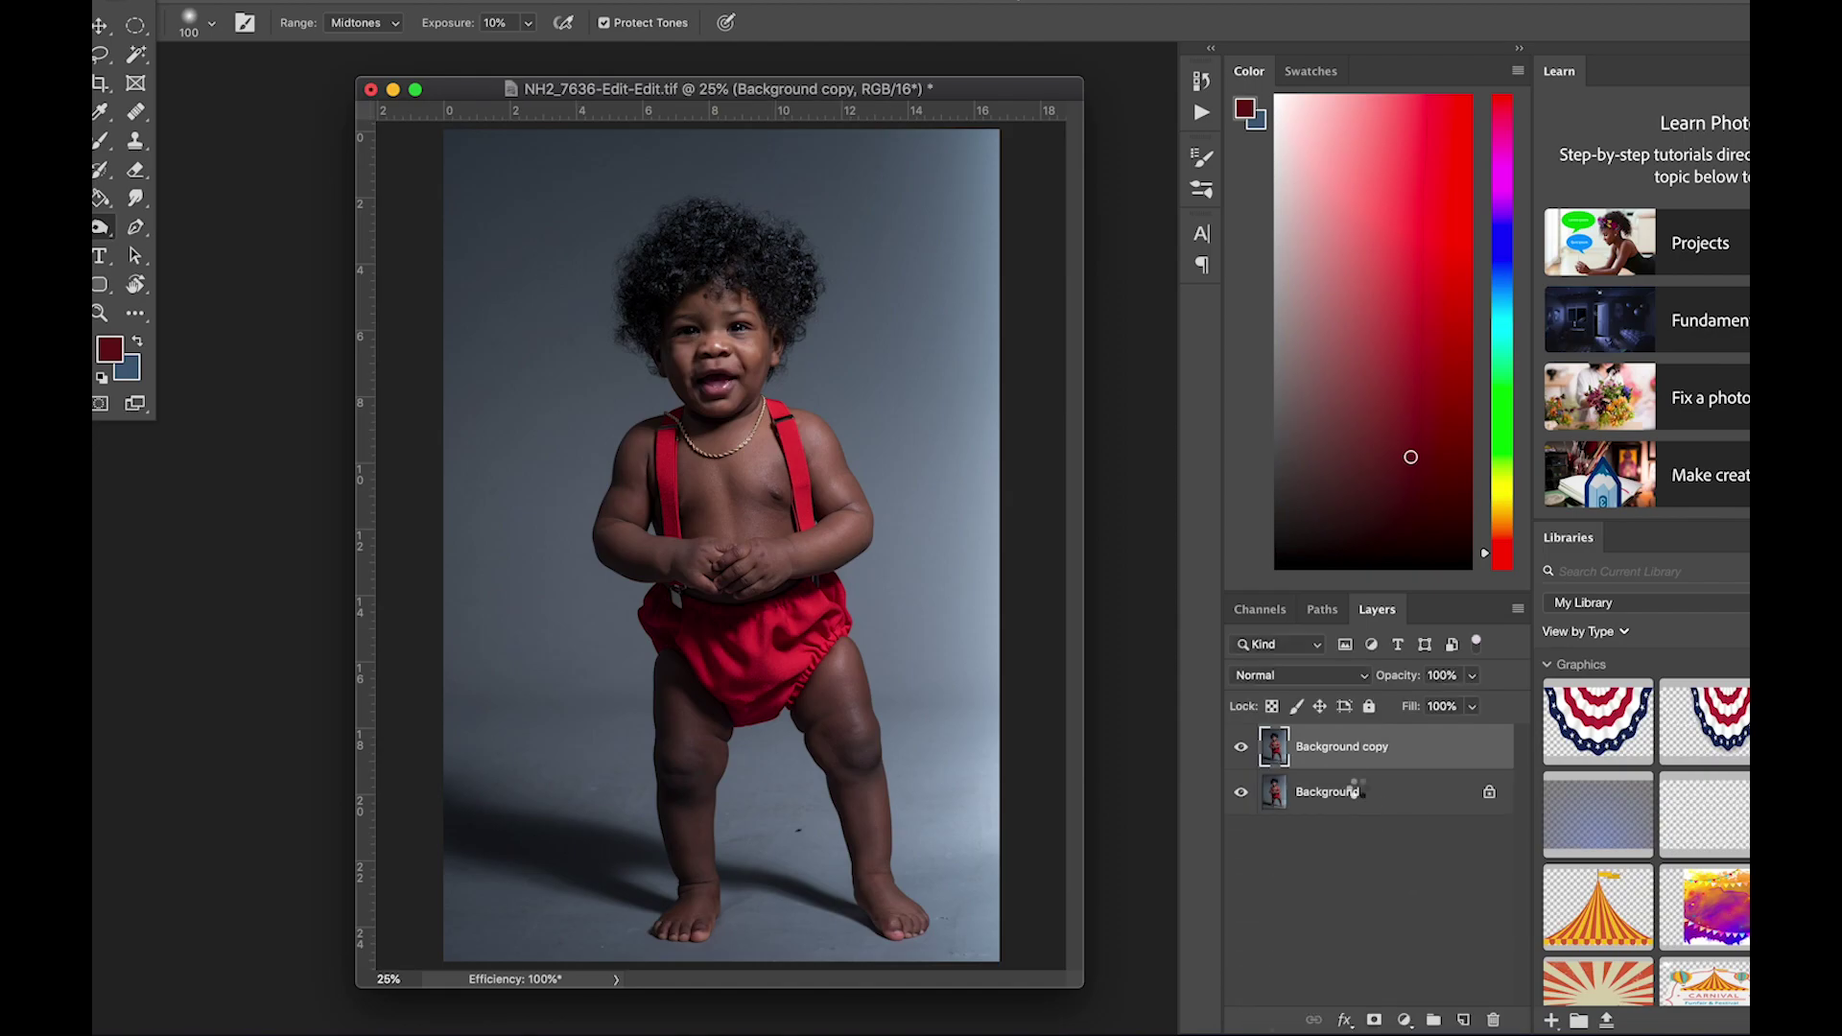
pyautogui.write('Clean')
pyautogui.press('Return')
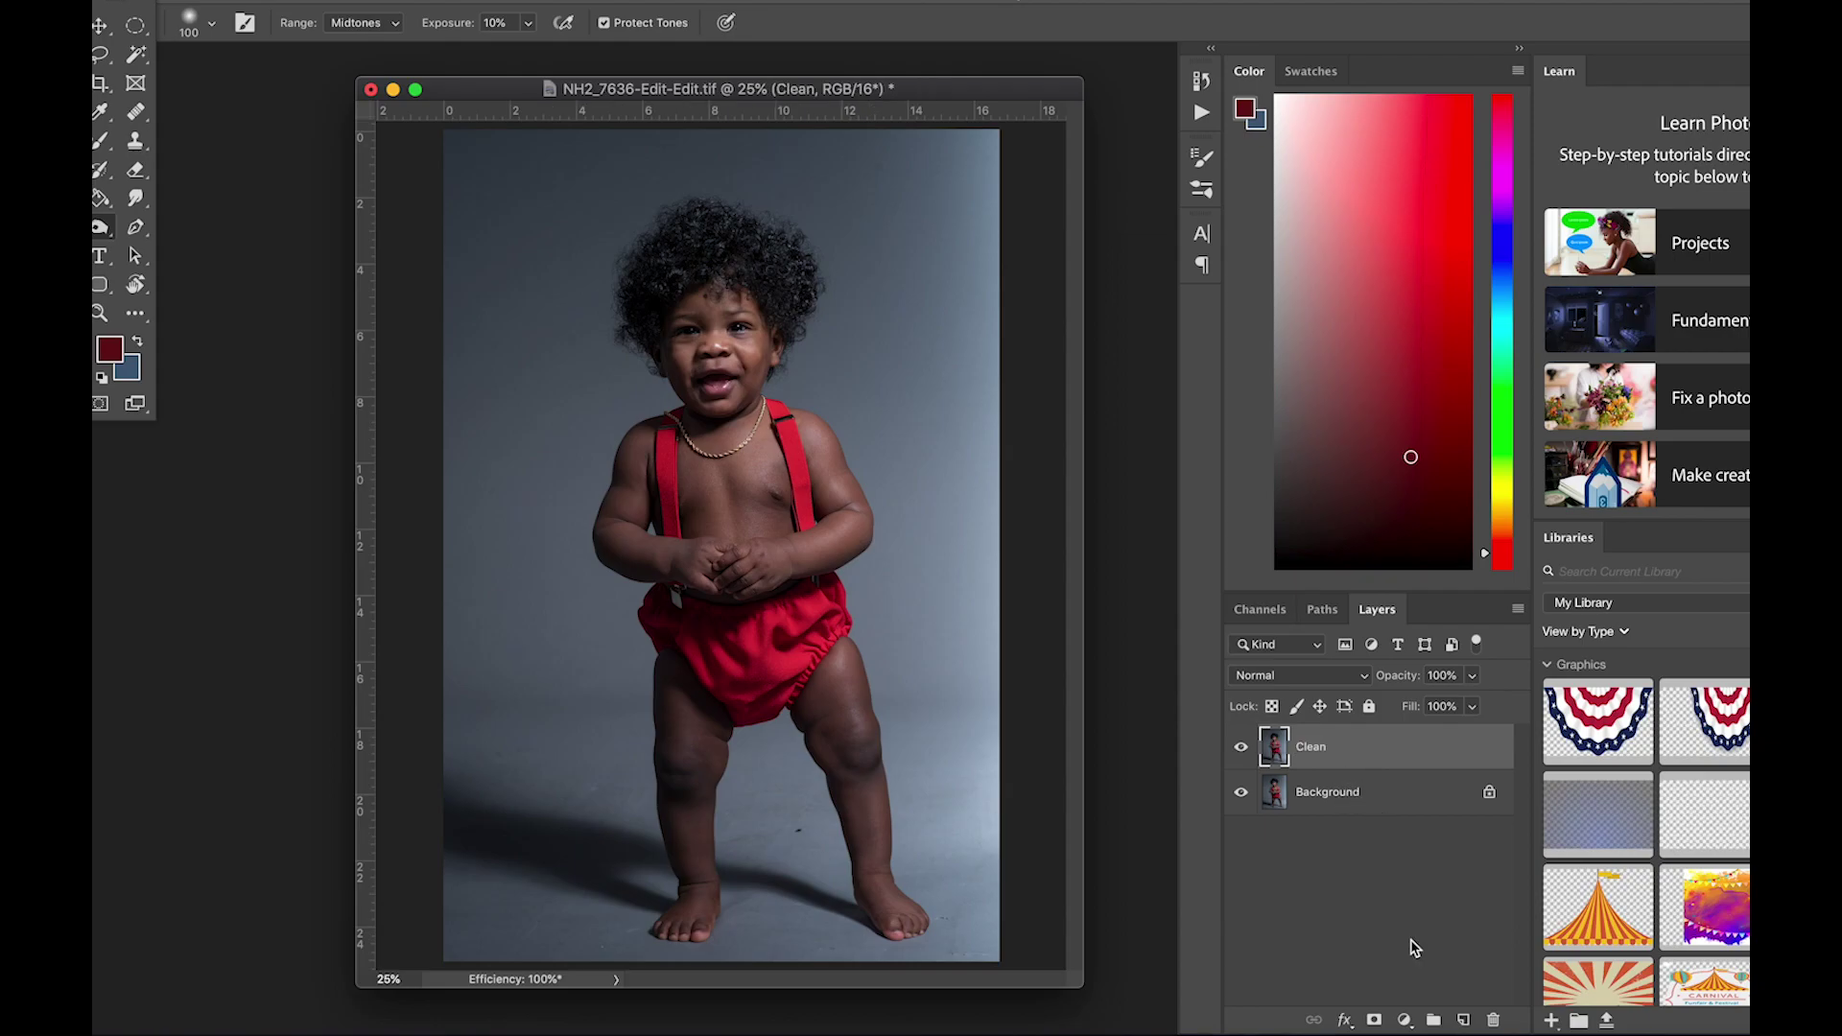
# - Add an empty layer above Clean and set the Brush tool's opacity to 60%
pyautogui.click(1463, 1020)
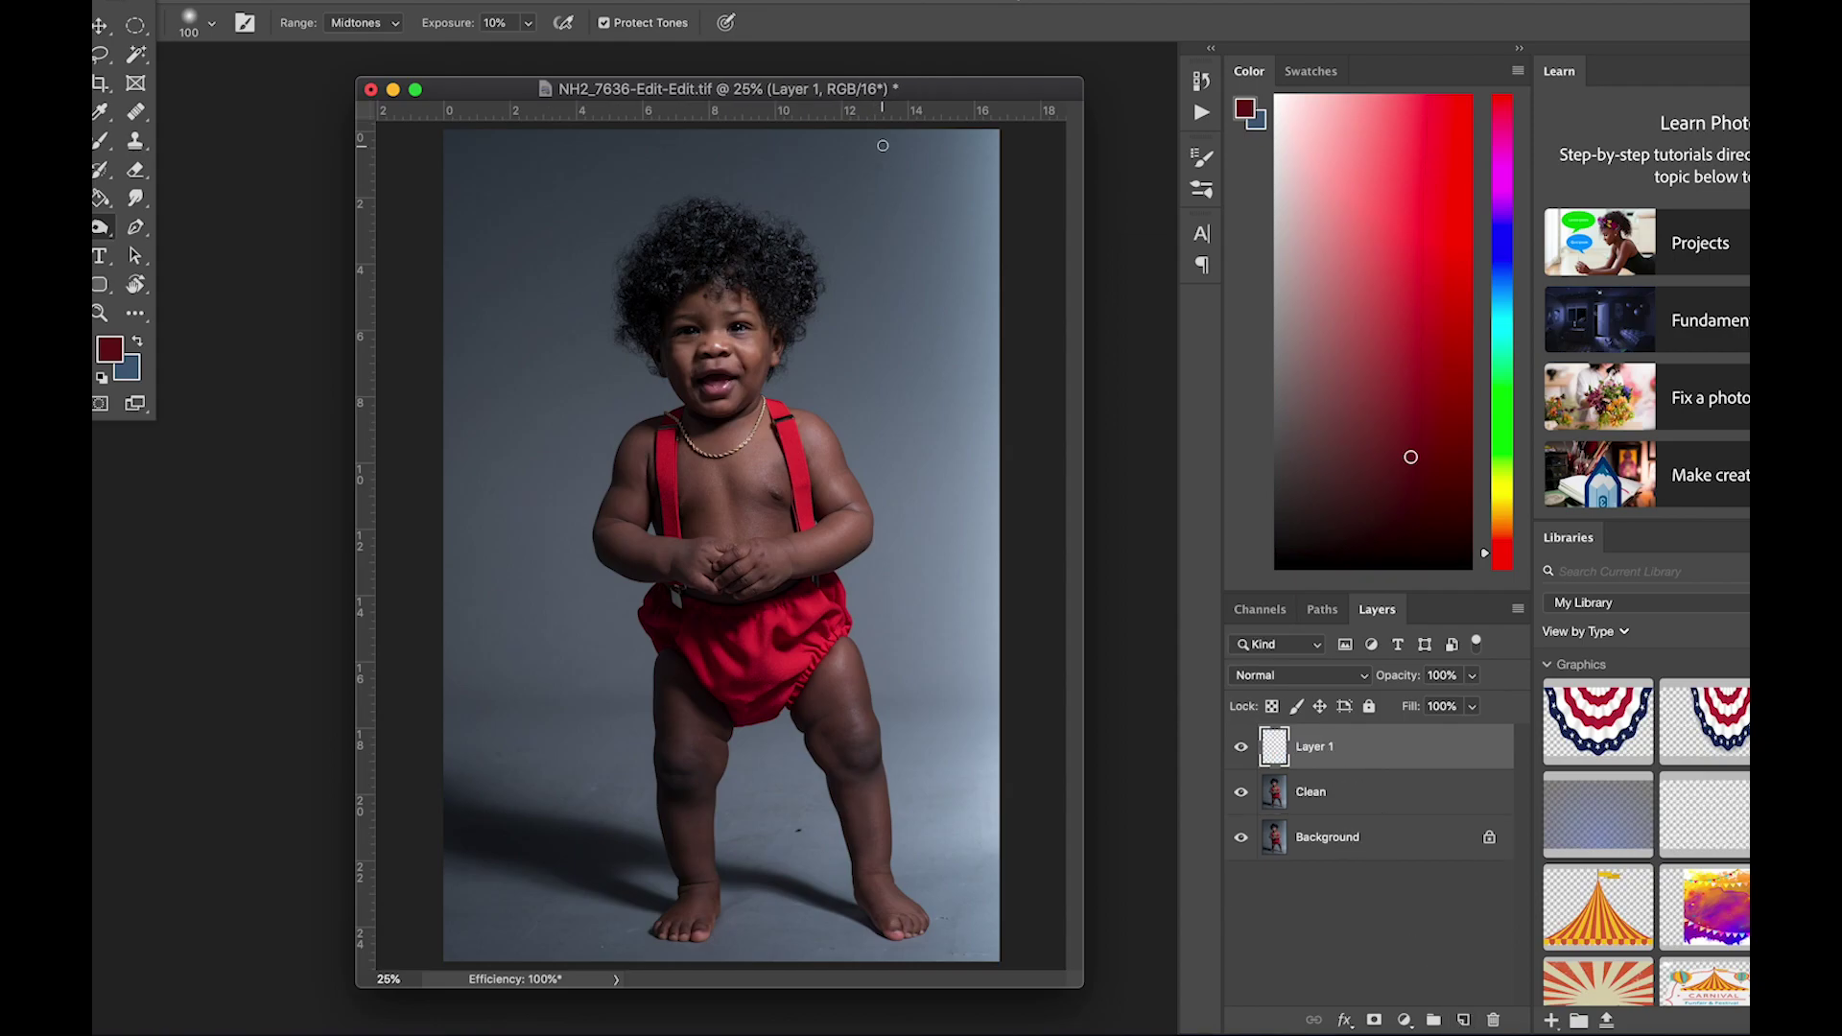
pyautogui.moveTo(891, 91); pyautogui.dragTo(851, 86)
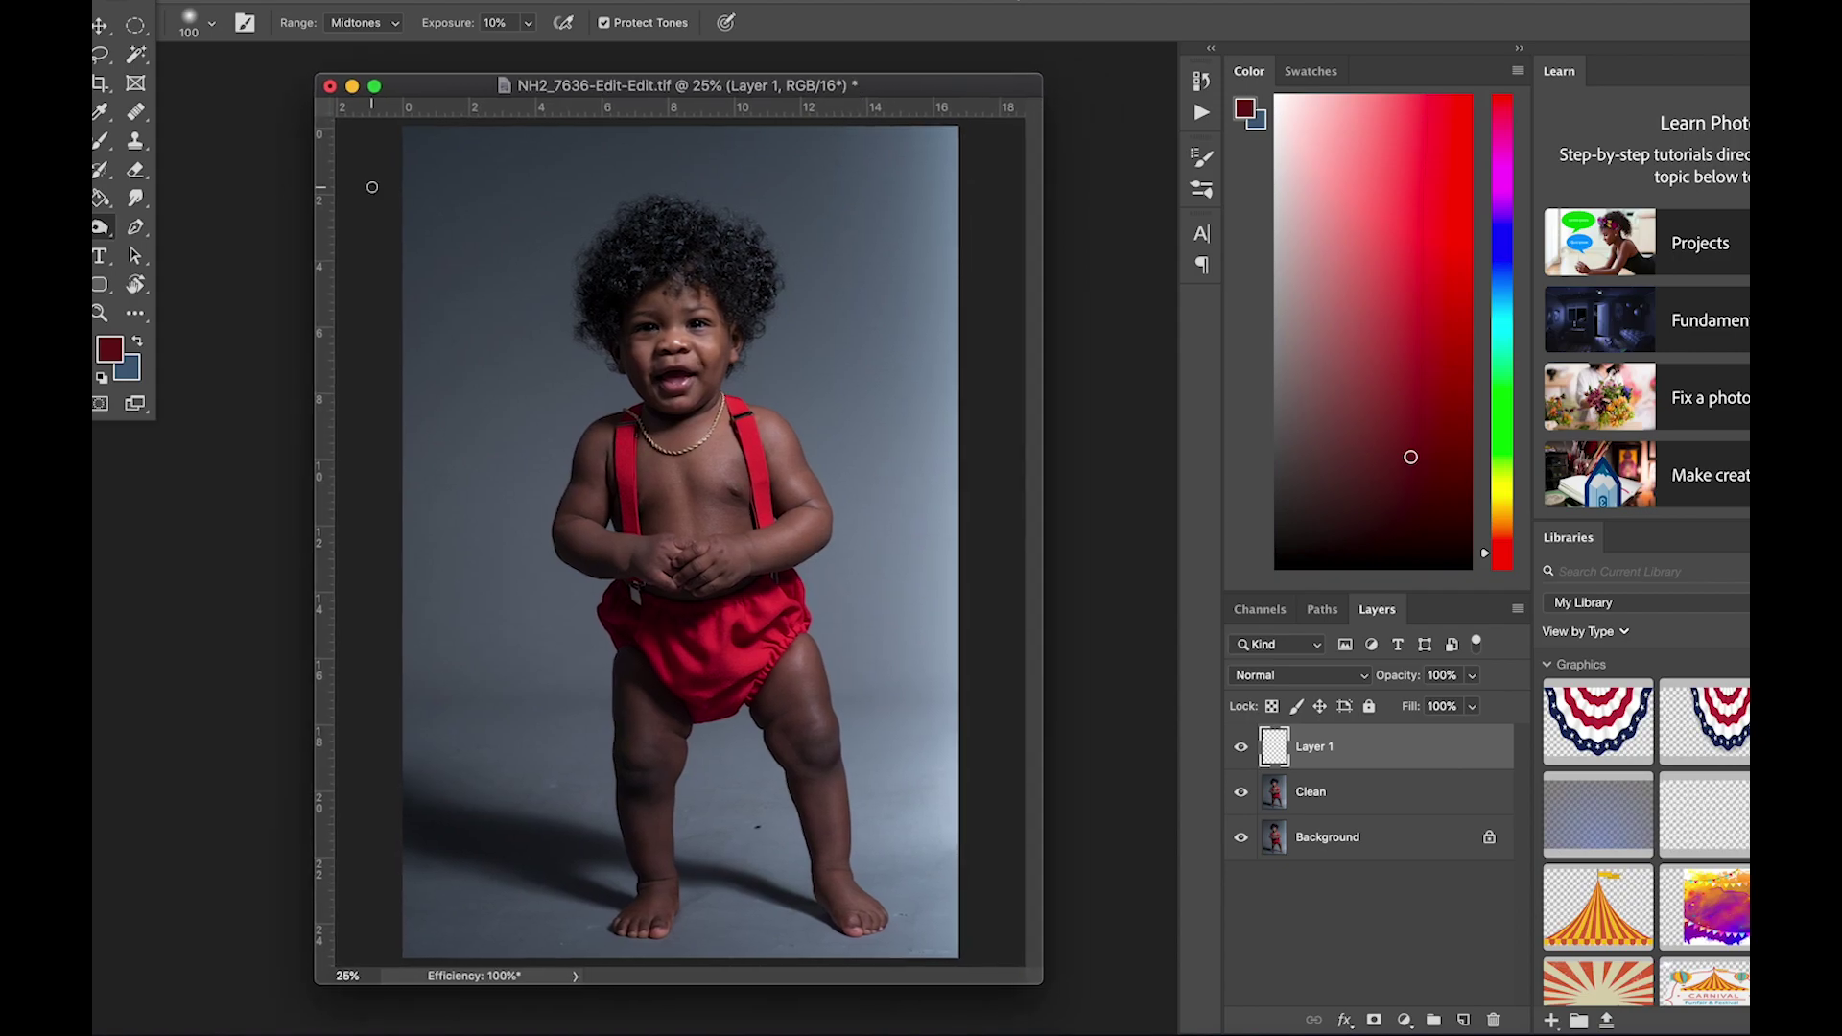
pyautogui.click(101, 142)
pyautogui.click(157, 140)
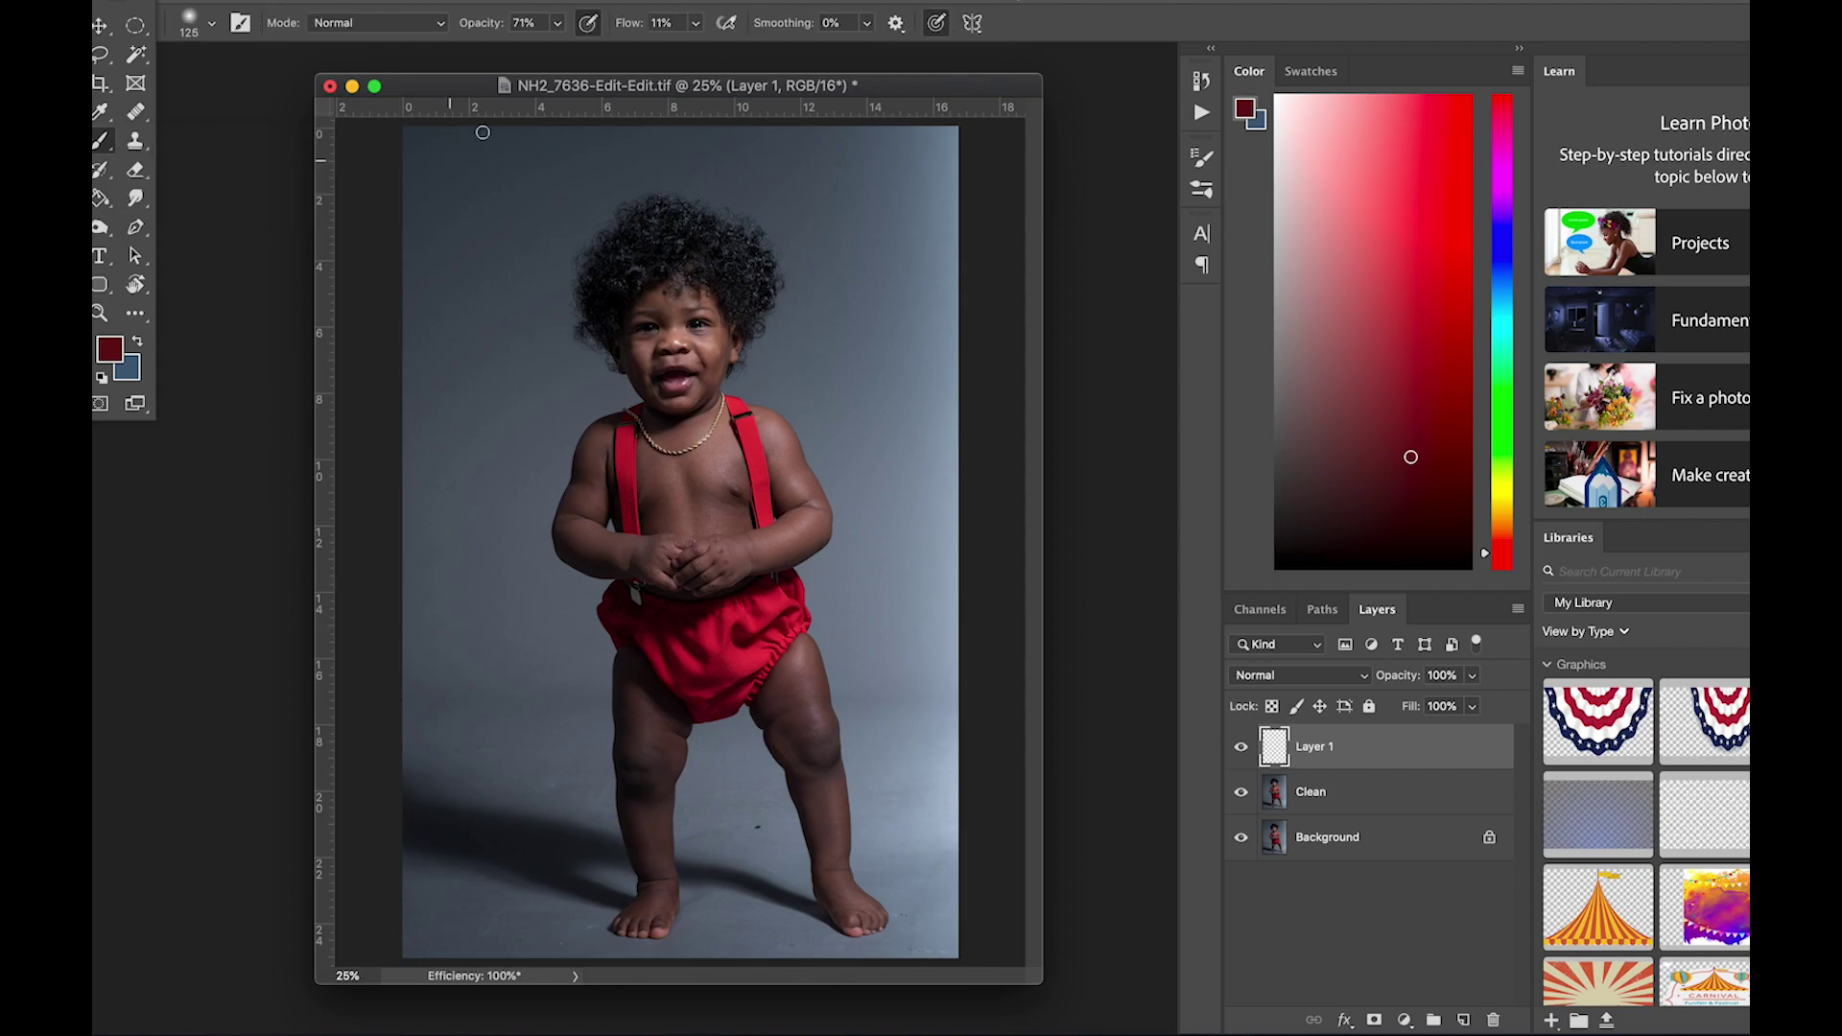
pyautogui.click(557, 22)
pyautogui.moveTo(560, 53); pyautogui.dragTo(547, 52)
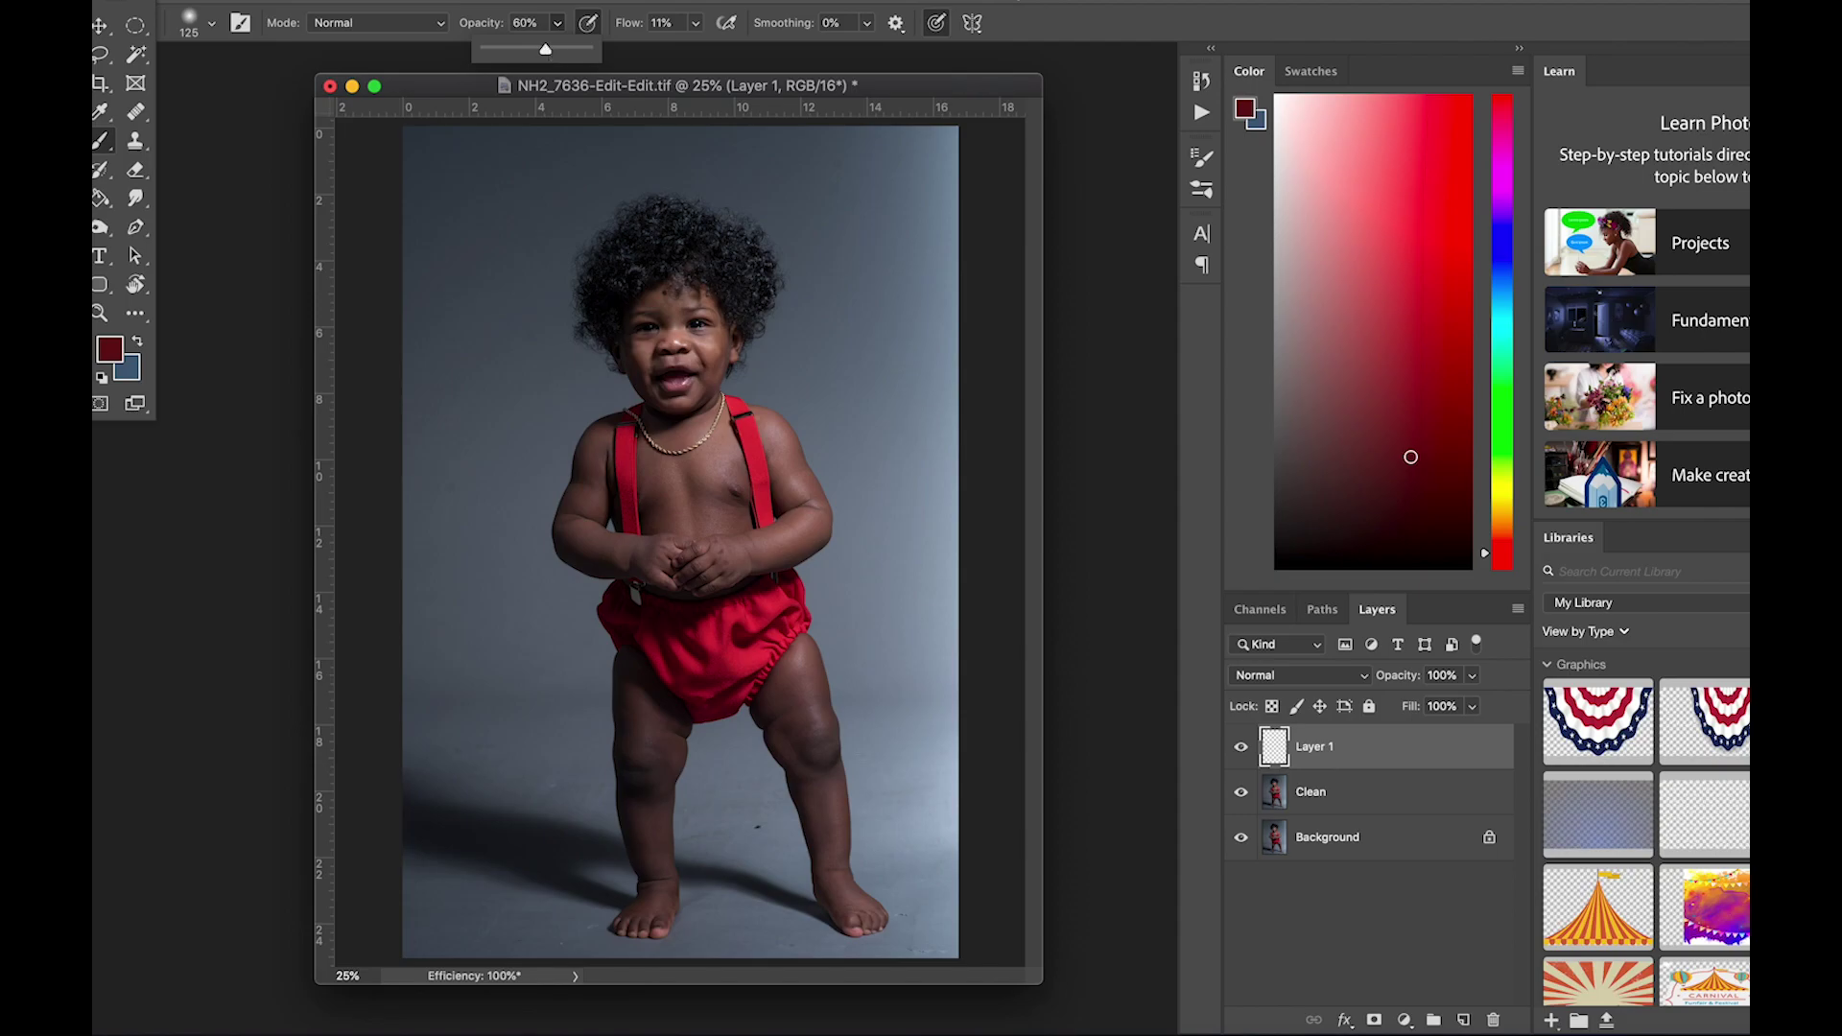
pyautogui.moveTo(1041, 983); pyautogui.dragTo(1129, 1008)
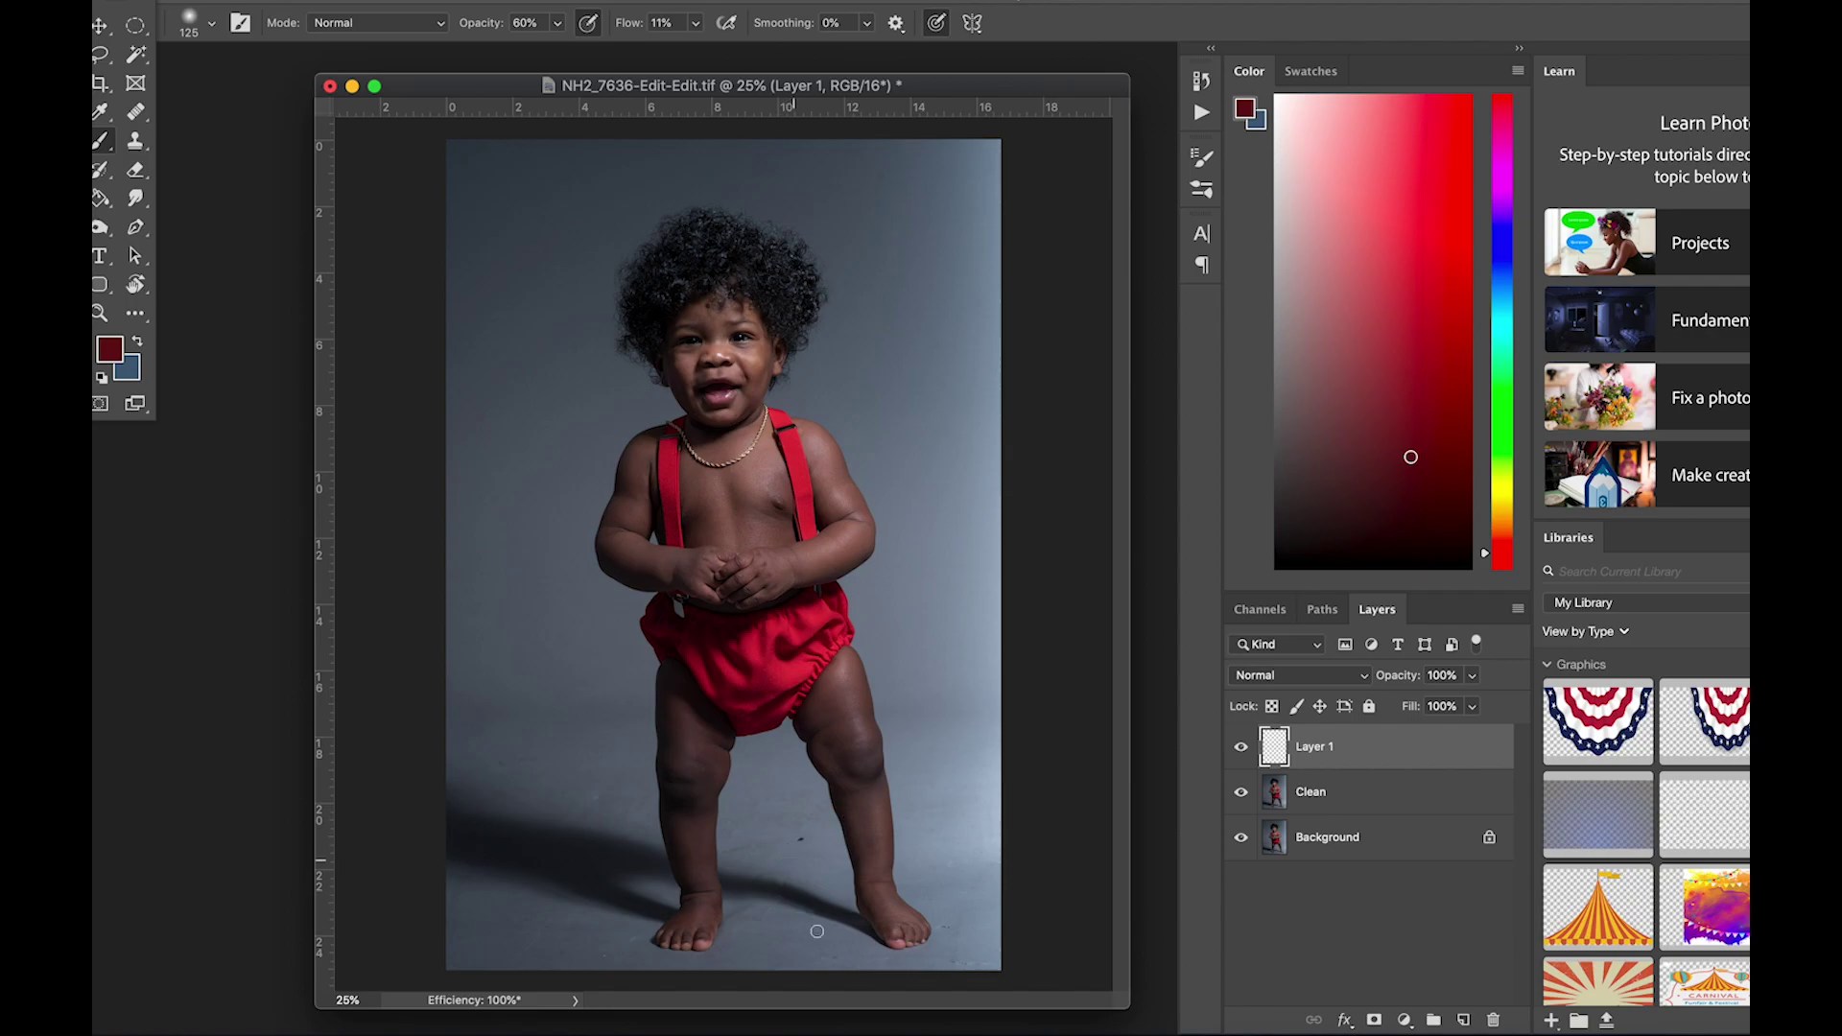
# - Paint over the dark speck on the floor between the legs with sampled floor color and a 400 px brush
pyautogui.press('i')
pyautogui.click(975, 865)
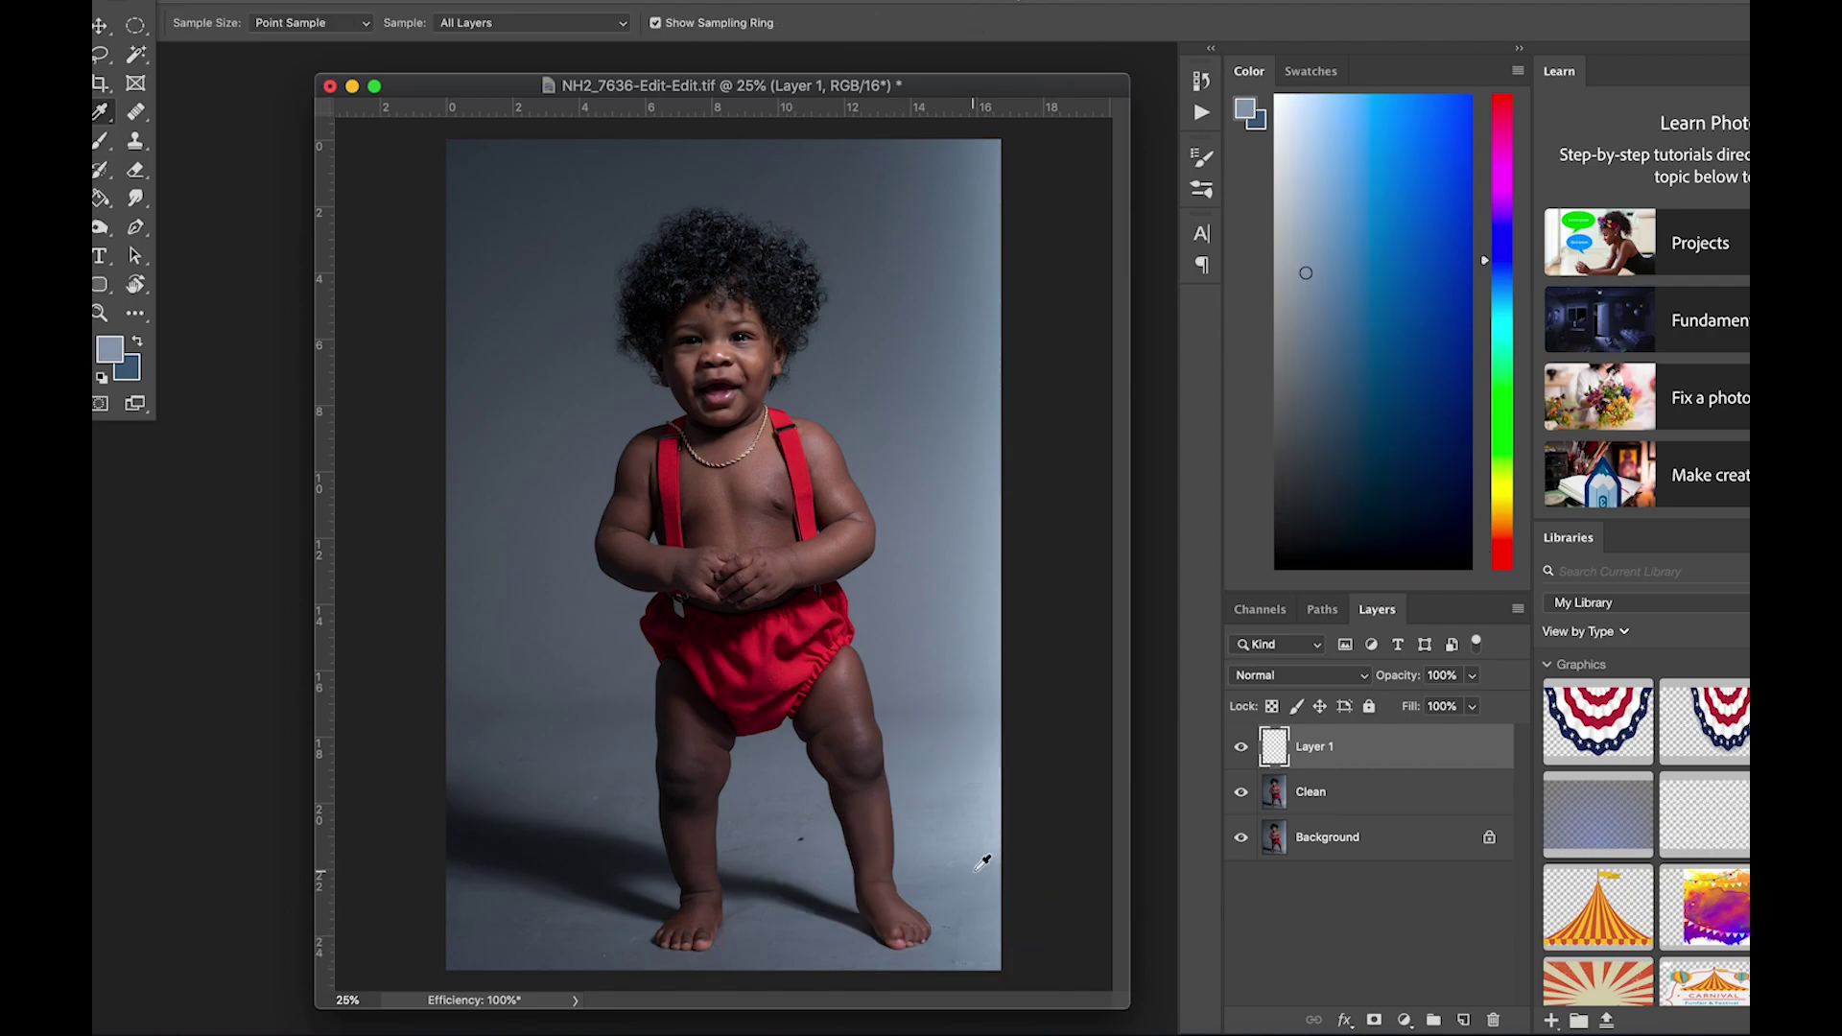
pyautogui.press('b')
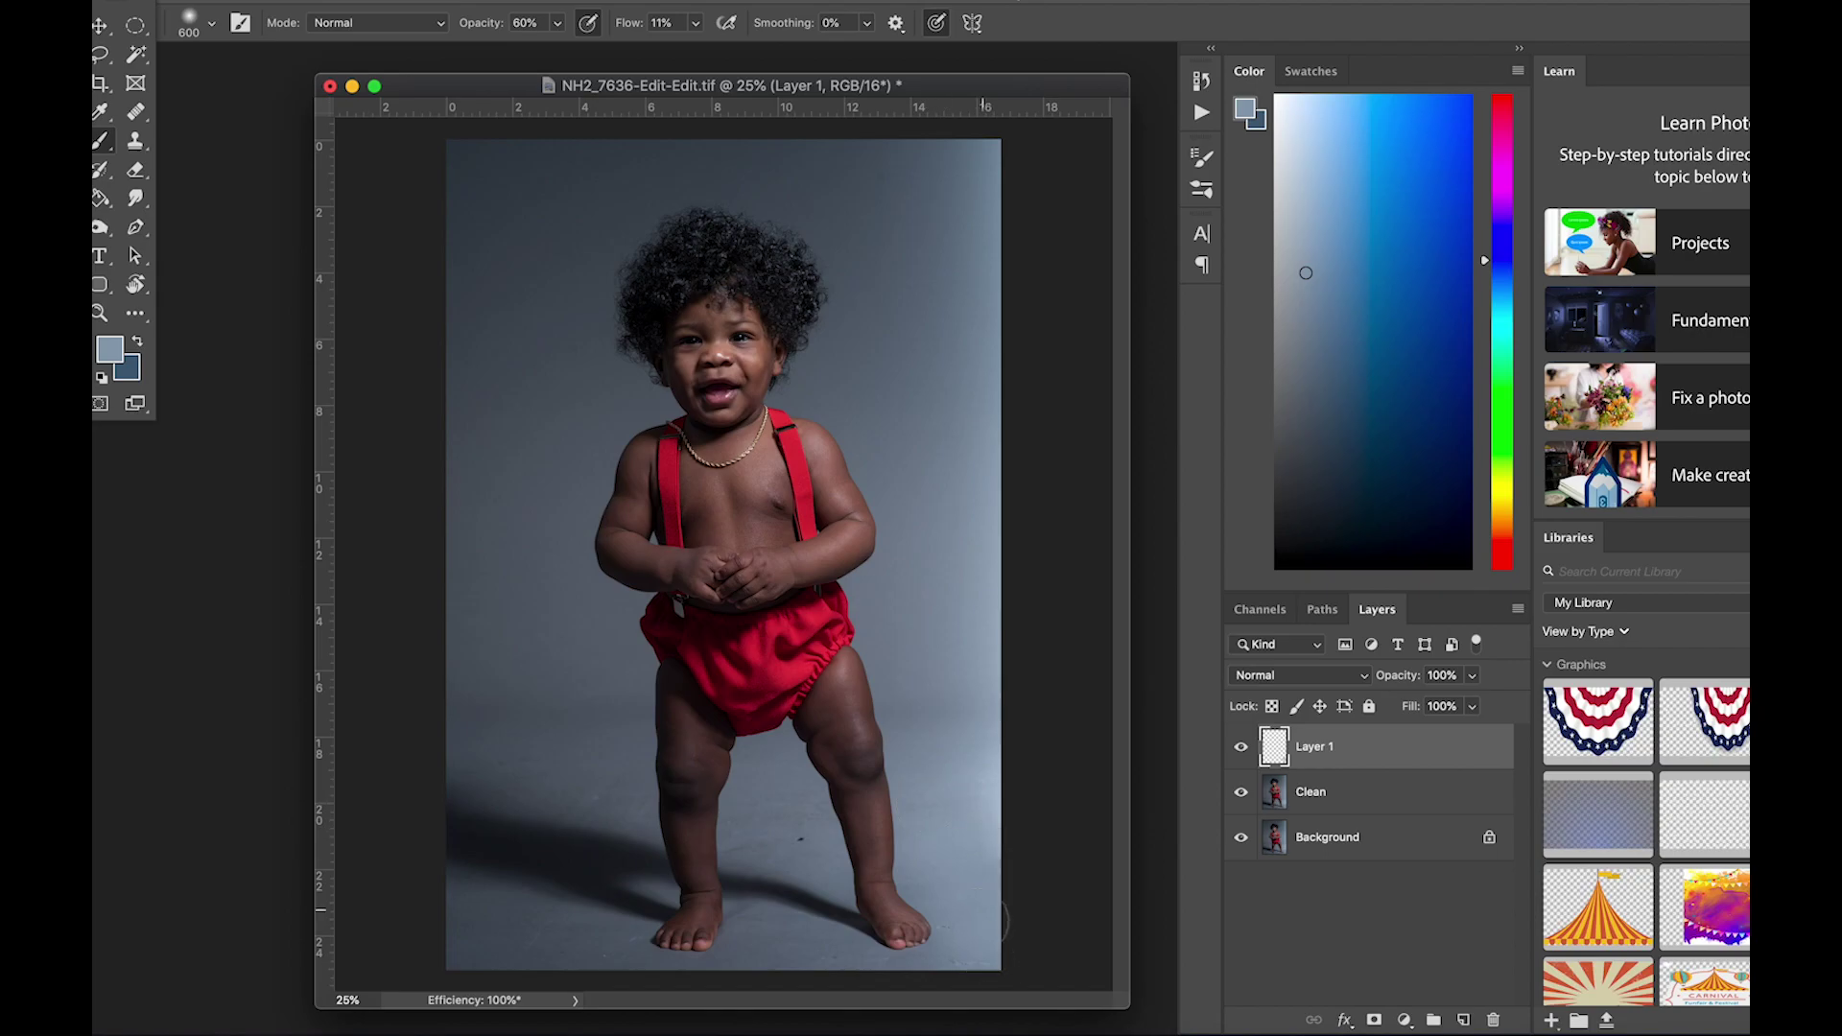
pyautogui.keyDown('alt'); pyautogui.click(815, 848); pyautogui.keyUp('alt')
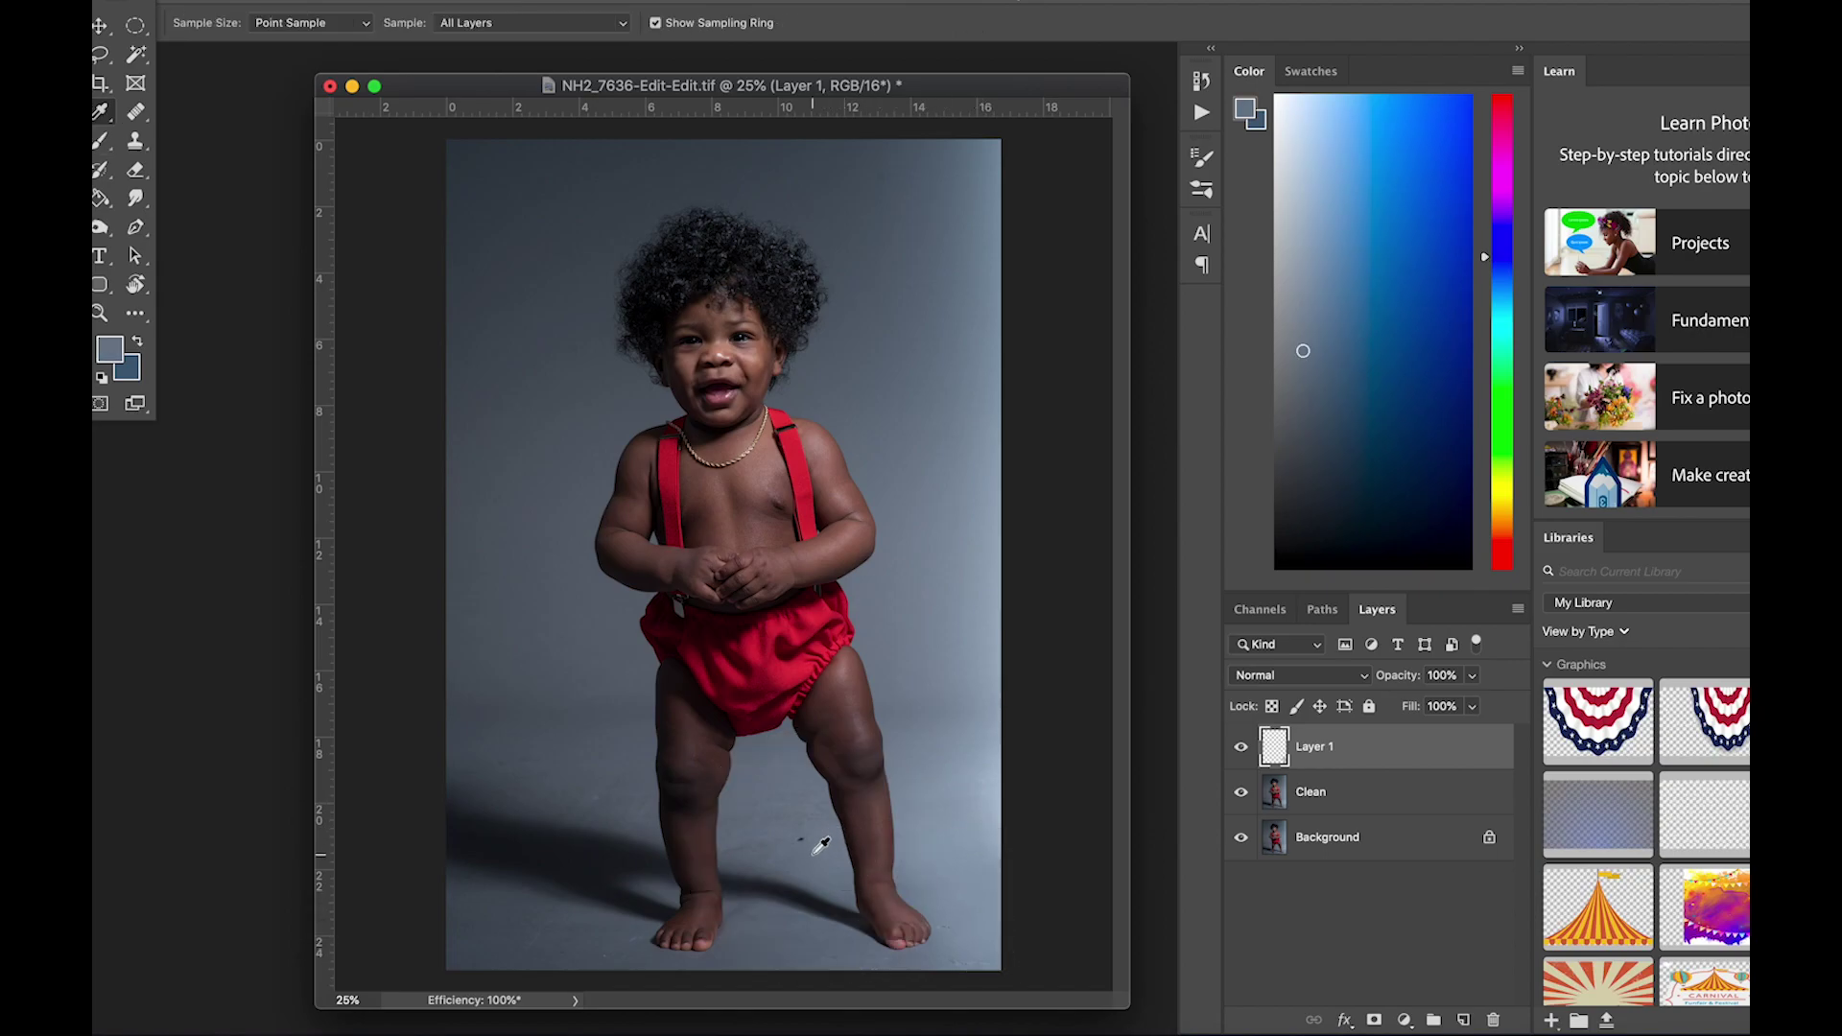
pyautogui.press(']')
pyautogui.press('[')
pyautogui.press('[')
pyautogui.press('[')
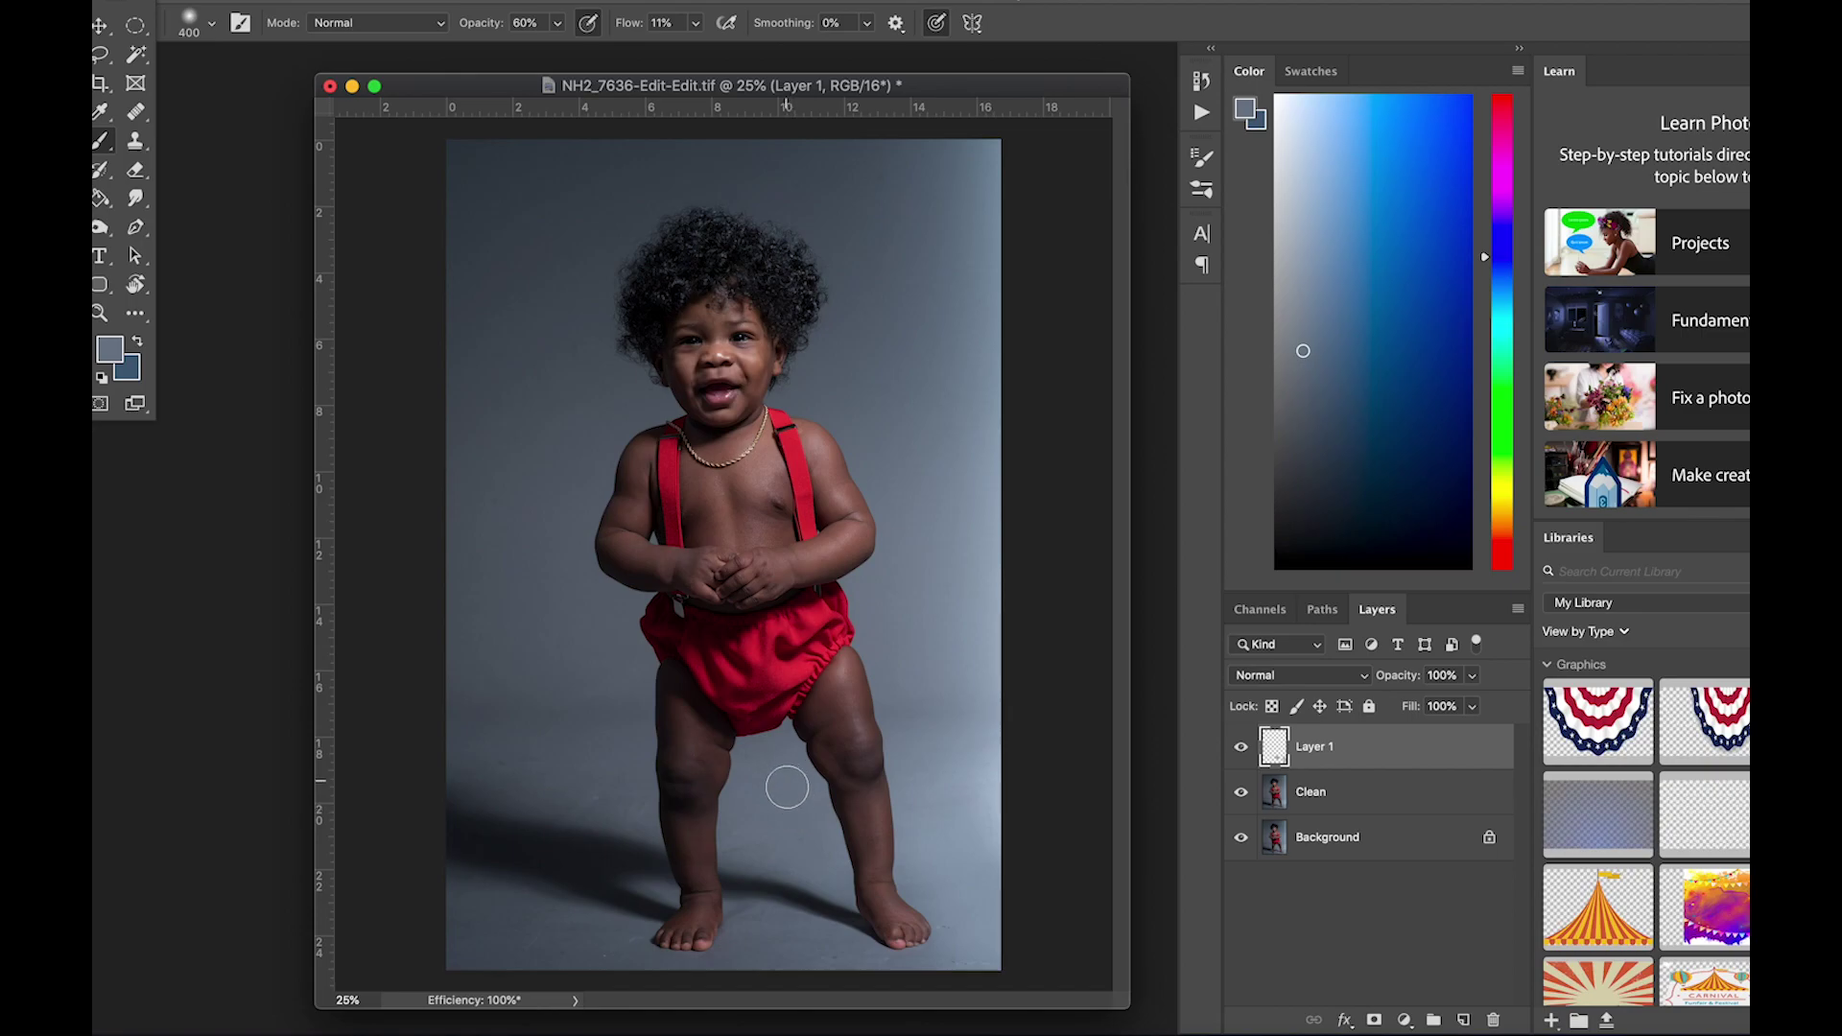
# - Smooth the floor and backdrop around the child's feet and shadow with locally sampled colors, enlarging the brush up to 700 px
pyautogui.keyDown('alt'); pyautogui.click(793, 942); pyautogui.keyUp('alt')
pyautogui.press(']')
pyautogui.keyDown('alt'); pyautogui.click(589, 946); pyautogui.keyUp('alt')
pyautogui.press(']')
pyautogui.press(']')
pyautogui.keyDown('alt'); pyautogui.click(591, 790); pyautogui.keyUp('alt')
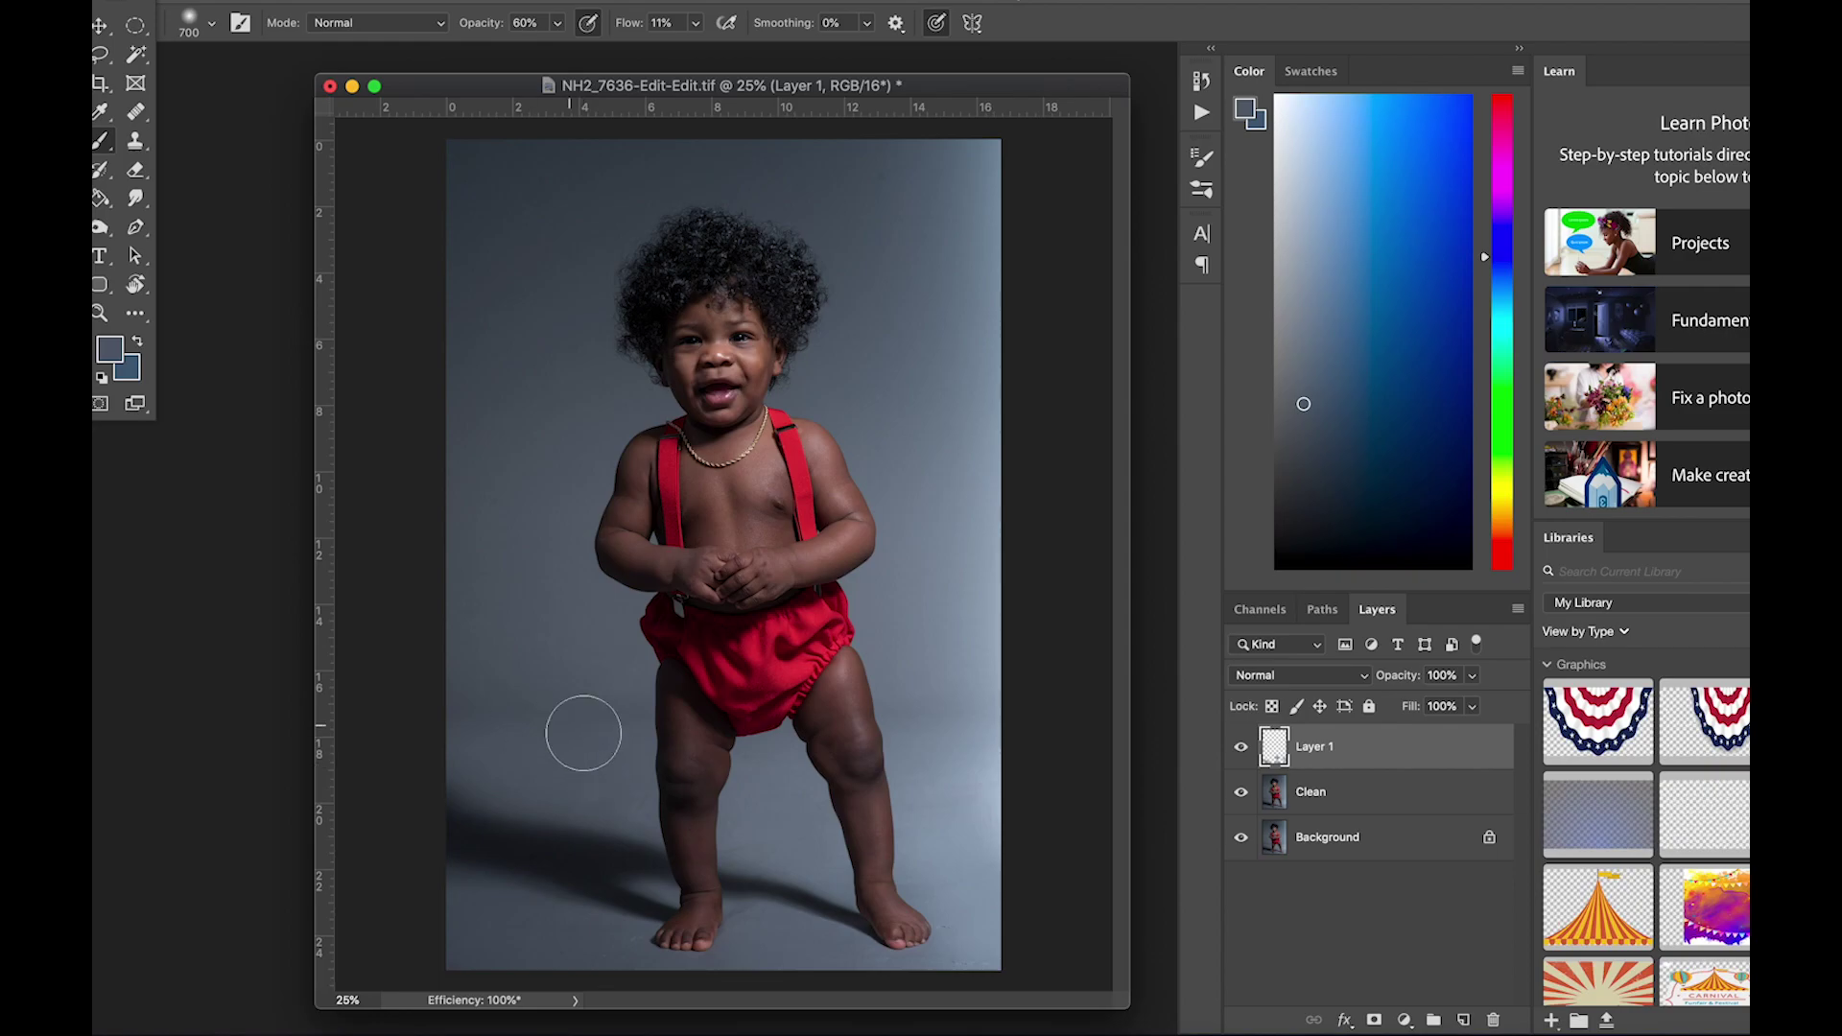
# - Resample the floor color between the lower legs and touch up the floor there with an adjusted brush size
pyautogui.press('[')
pyautogui.press('[')
pyautogui.press('[')
pyautogui.press('[')
pyautogui.press('[')
pyautogui.press('super+equal')
pyautogui.scroll(-5, 752, 744)
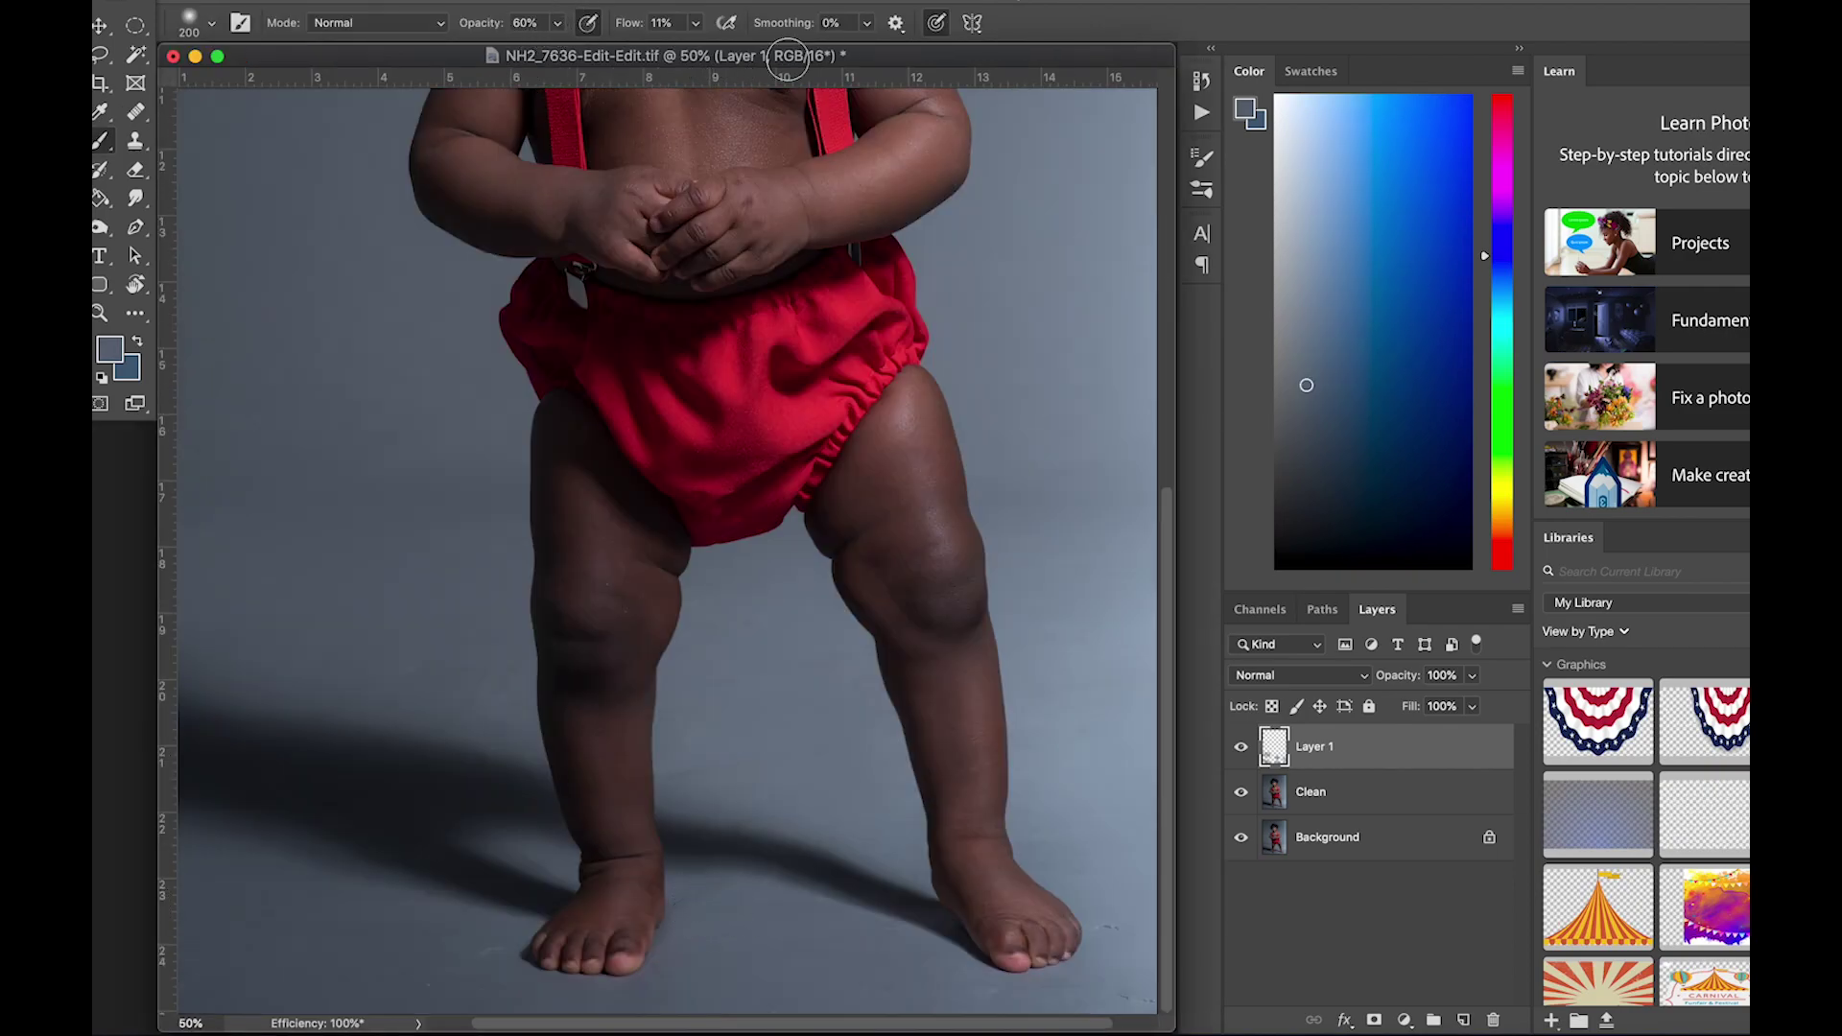
pyautogui.keyDown('alt'); pyautogui.click(841, 750); pyautogui.keyUp('alt')
pyautogui.press(']')
pyautogui.press(']')
pyautogui.press(']')
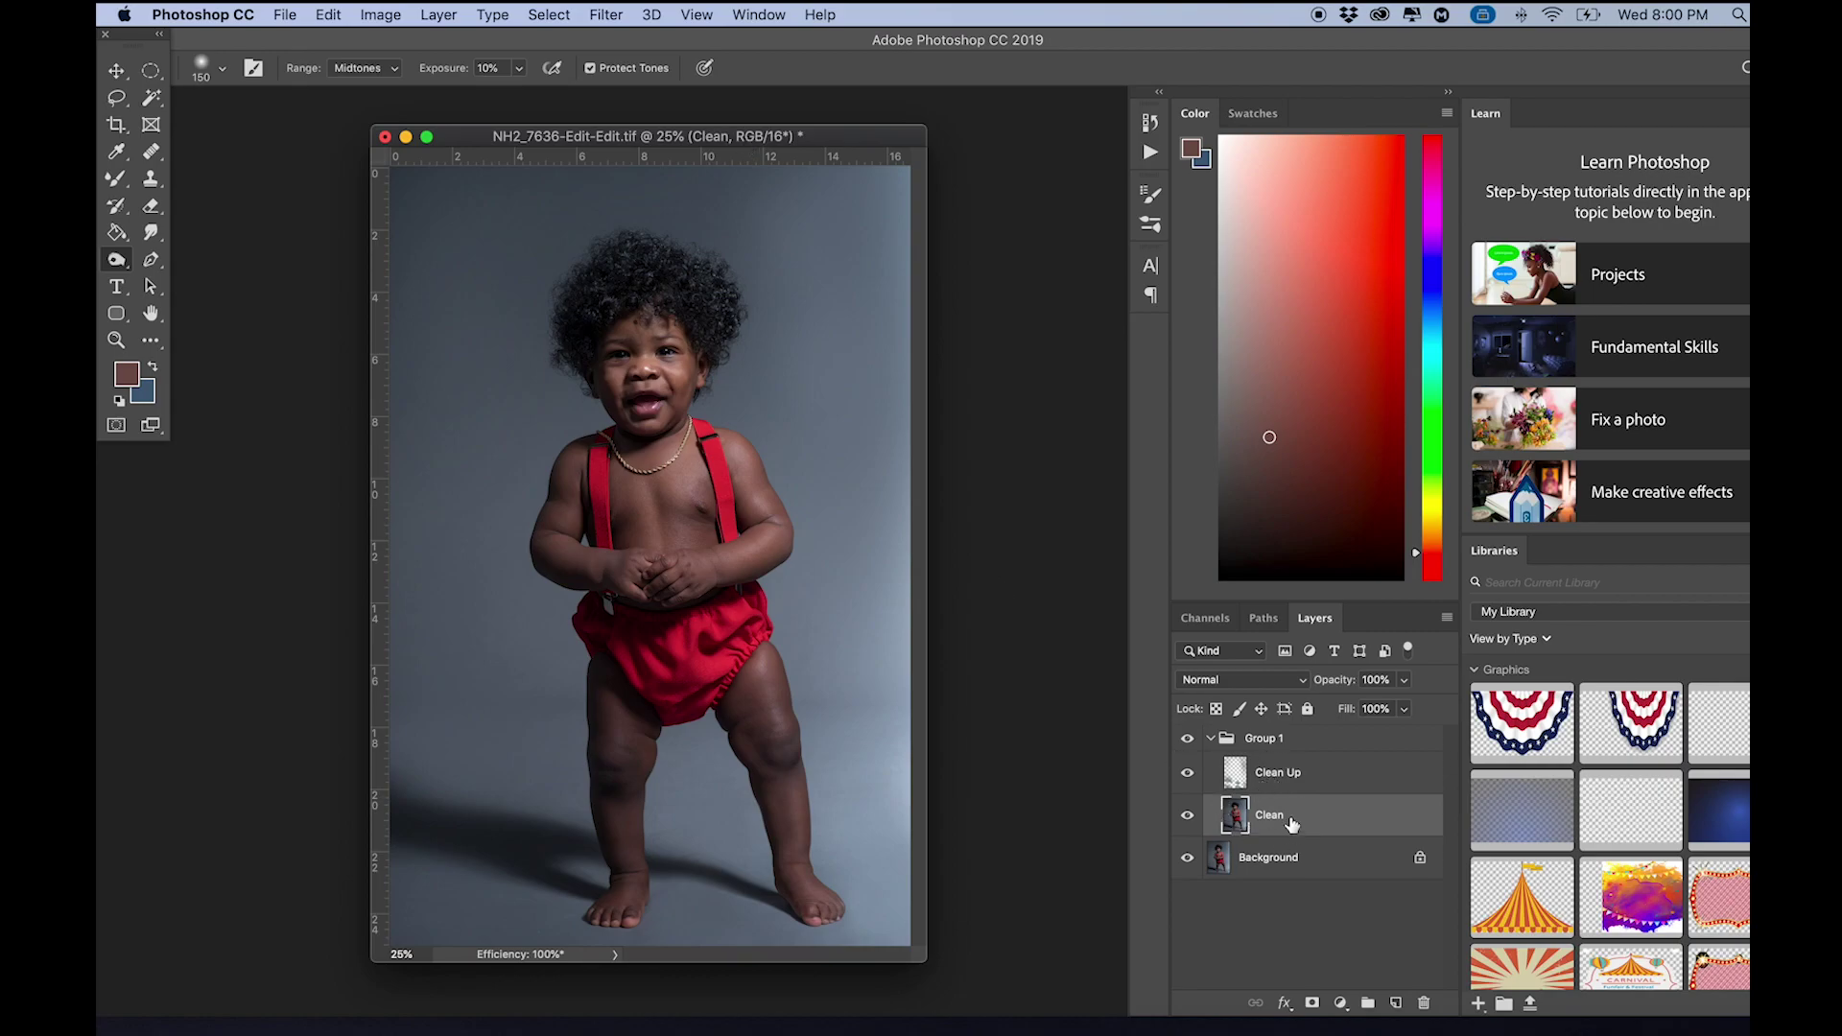
# - Remove the small blemishes on the nose, above the lip and on the chin with the Spot Healing Brush on the Clean layer
pyautogui.press('super+1')
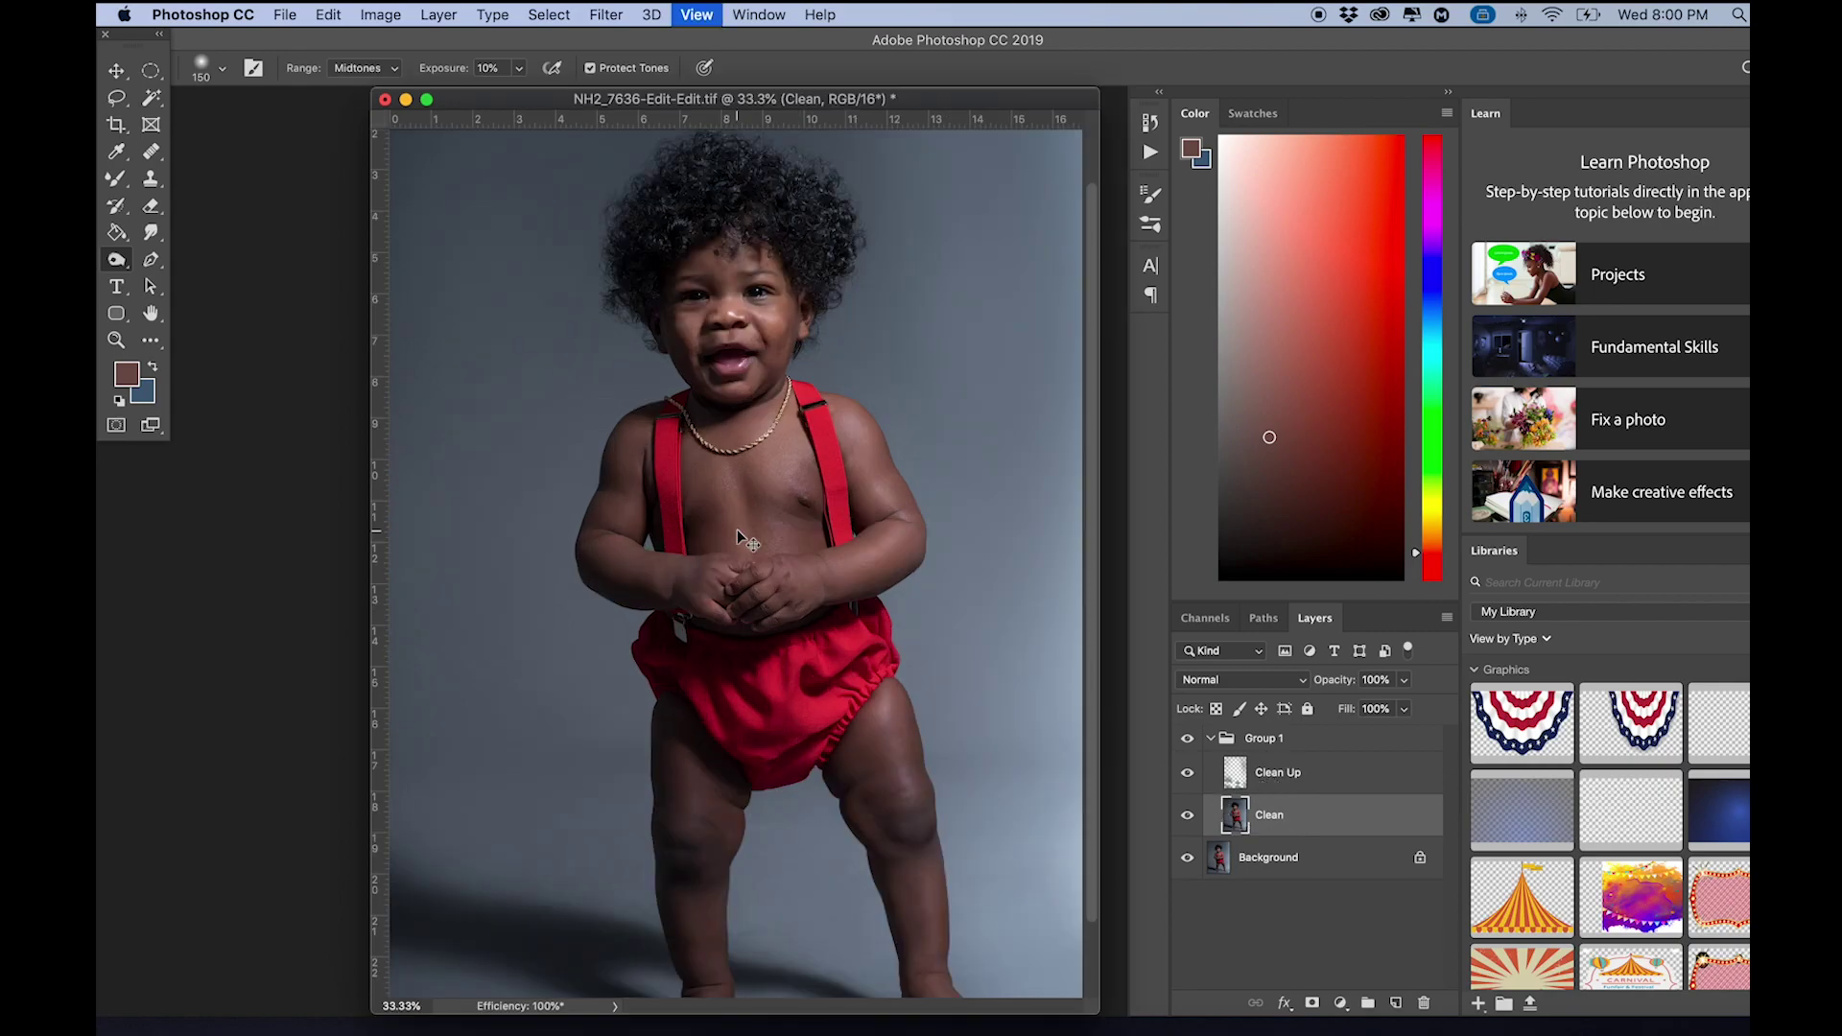
pyautogui.scroll(15, 737, 530)
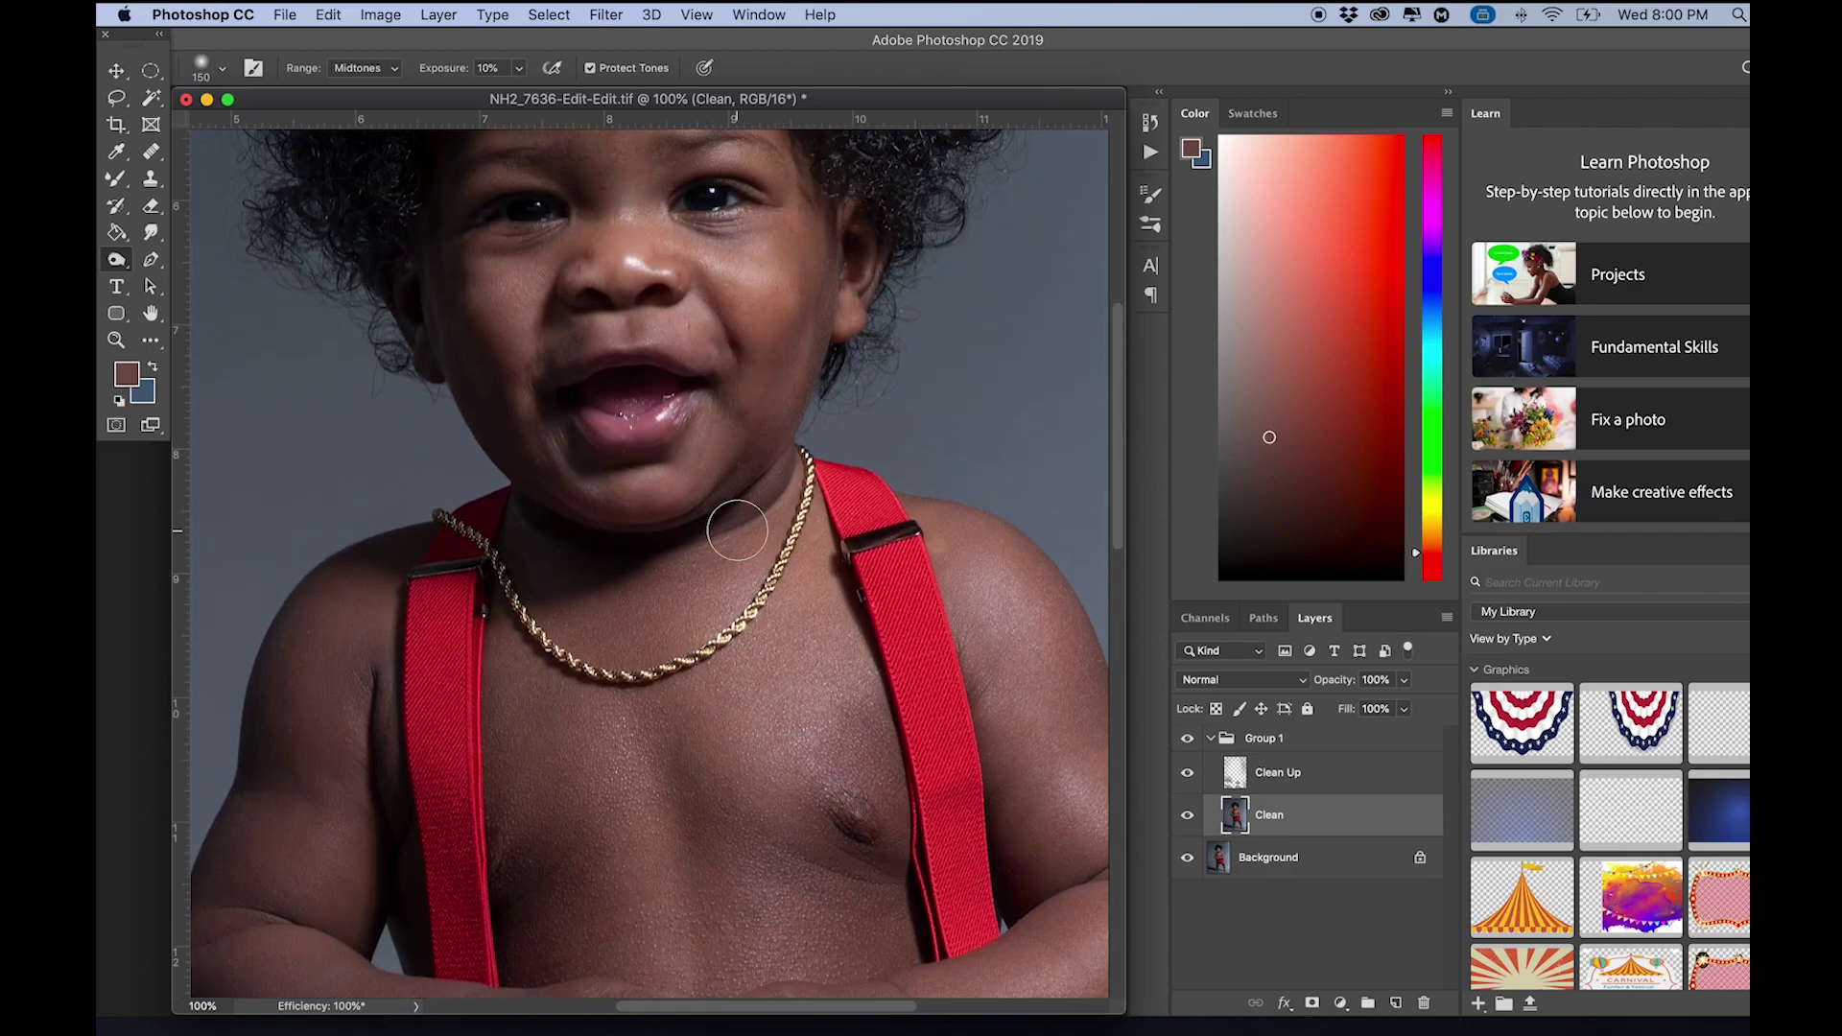
pyautogui.press('super+equal')
pyautogui.scroll(2, 658, 534)
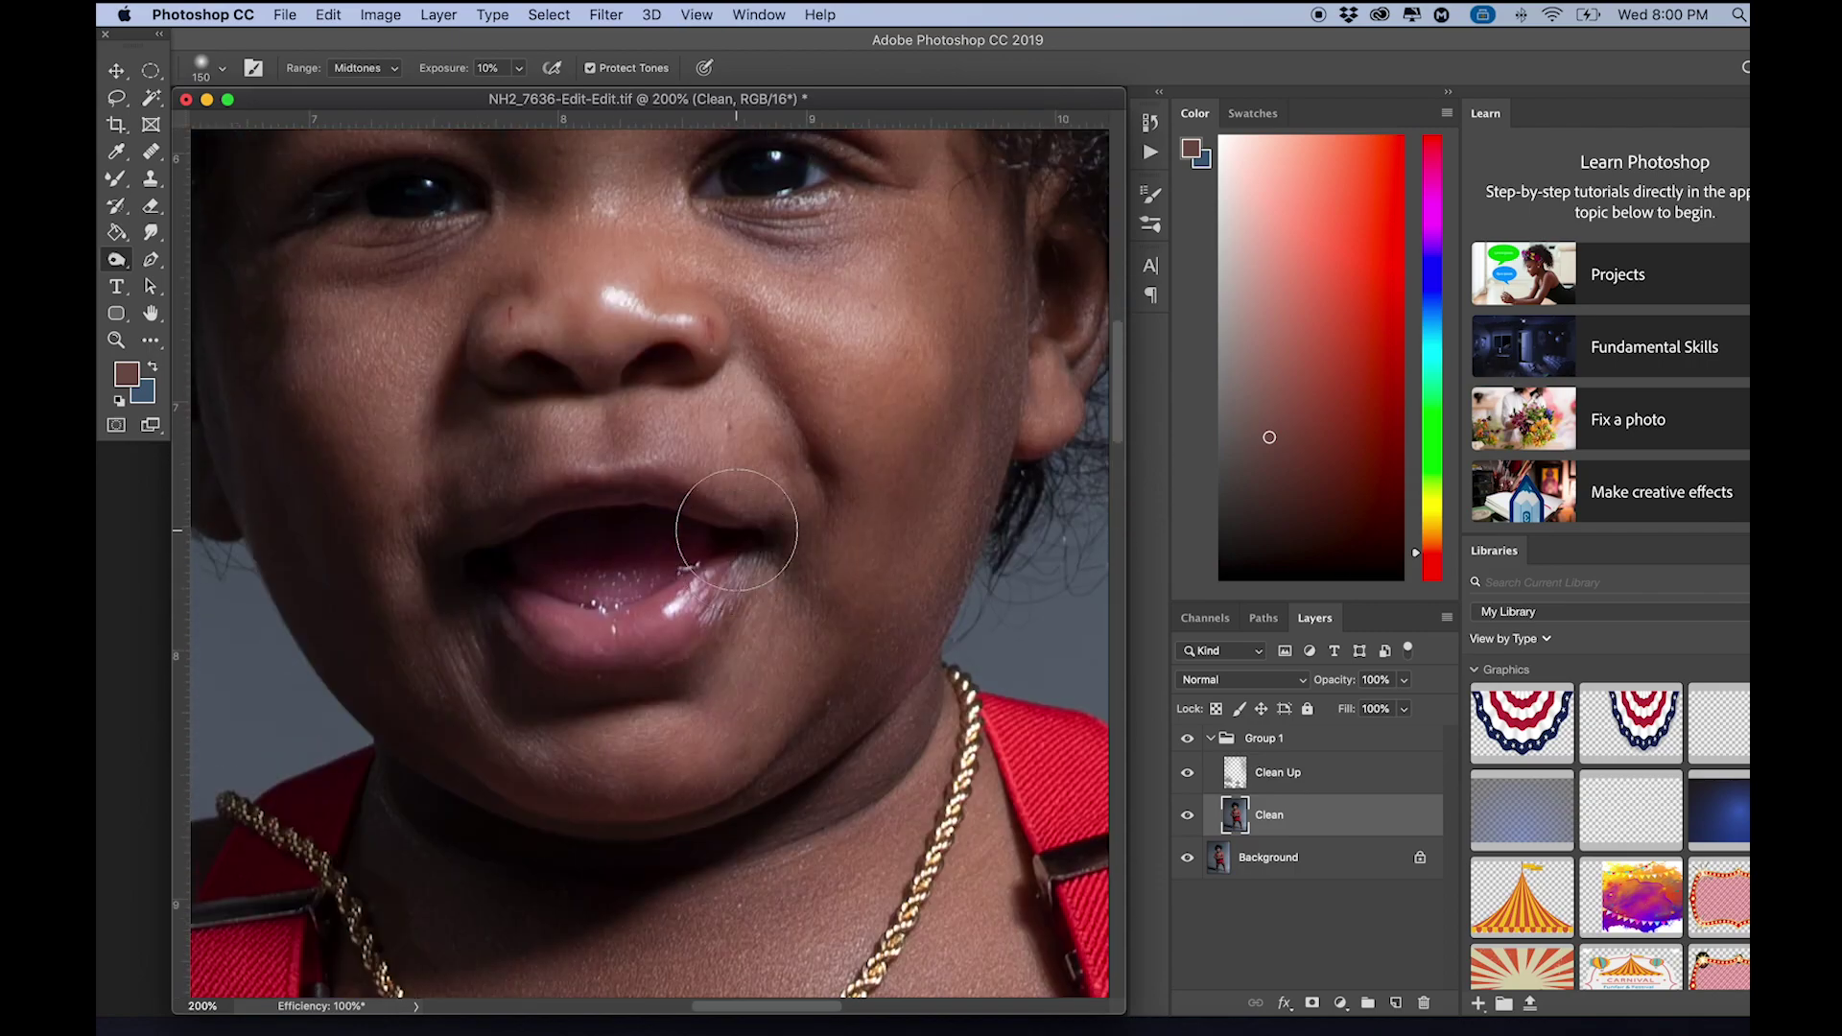
pyautogui.click(153, 153)
pyautogui.click(208, 154)
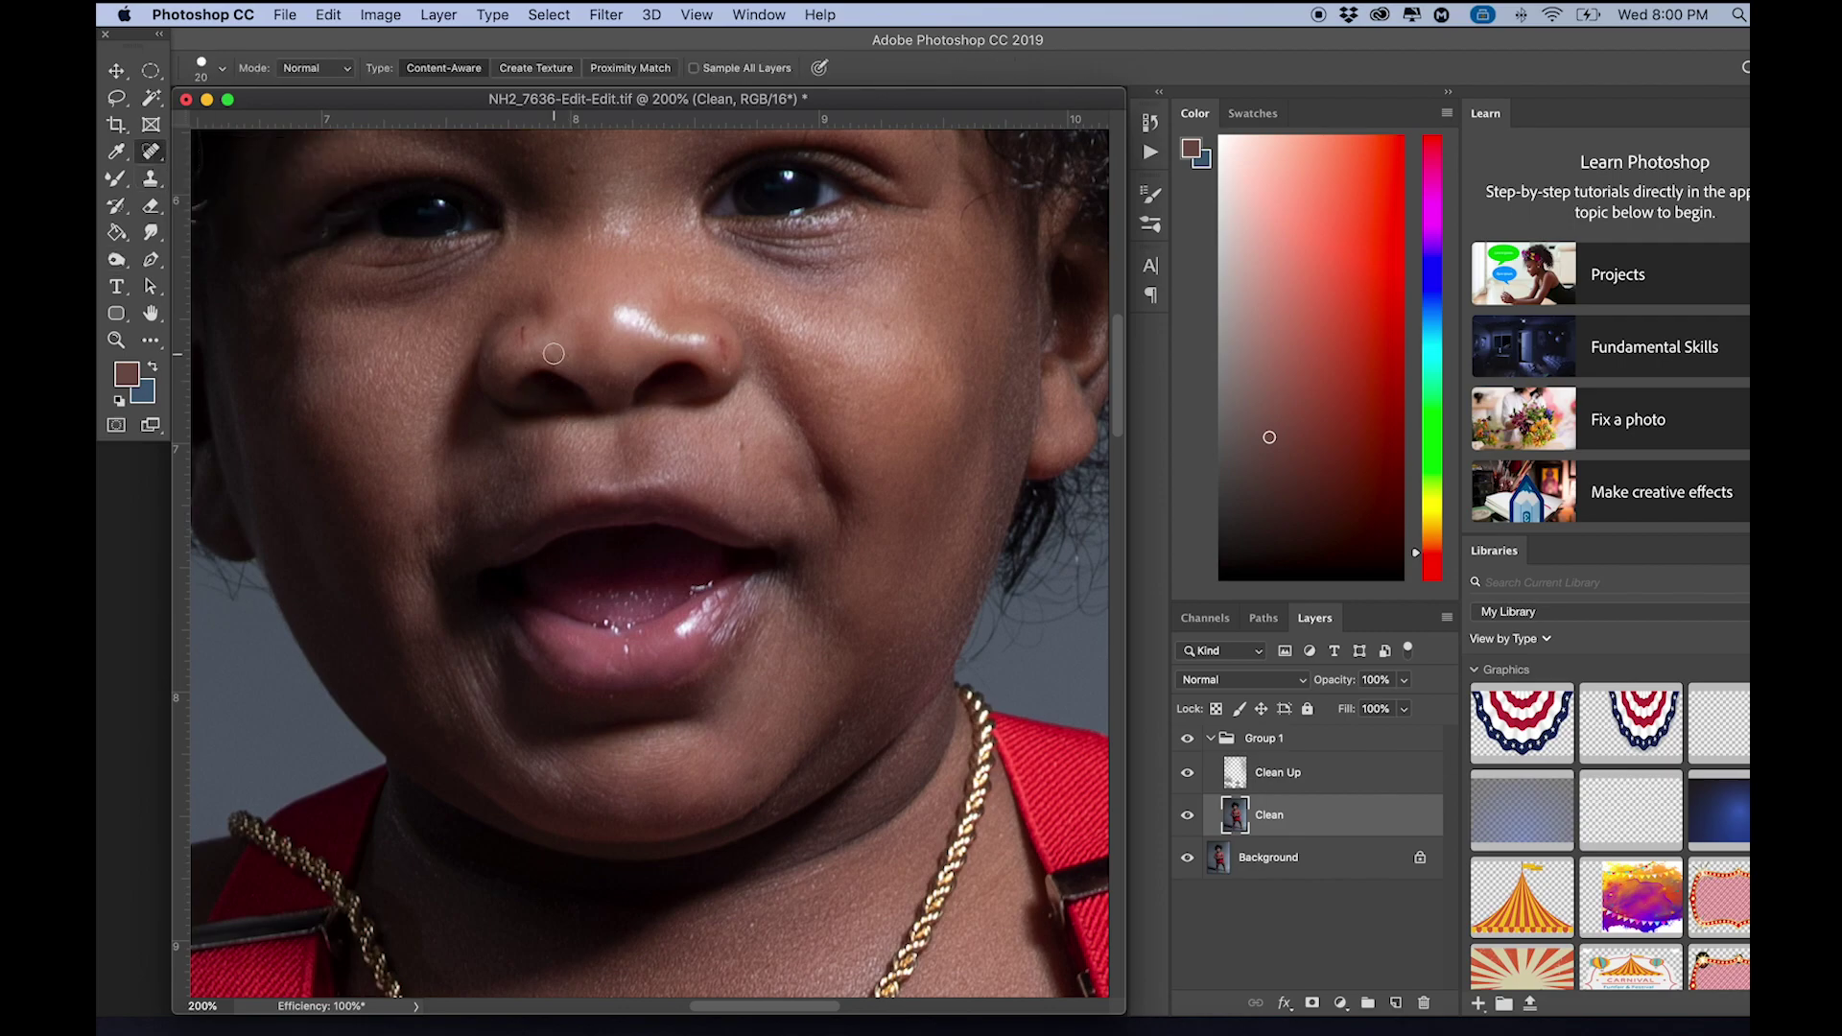
pyautogui.moveTo(514, 334); pyautogui.dragTo(526, 320)
pyautogui.moveTo(728, 359); pyautogui.dragTo(726, 335)
pyautogui.moveTo(738, 438); pyautogui.dragTo(737, 438)
pyautogui.moveTo(768, 733); pyautogui.dragTo(751, 739)
# - Heal the remaining small marks between the eyebrows and beside the nose
pyautogui.scroll(3, 721, 525)
pyautogui.scroll(3, 721, 525)
pyautogui.moveTo(559, 275); pyautogui.dragTo(581, 289)
pyautogui.moveTo(590, 217); pyautogui.dragTo(599, 242)
pyautogui.moveTo(792, 474); pyautogui.dragTo(791, 483)
pyautogui.click(724, 490)
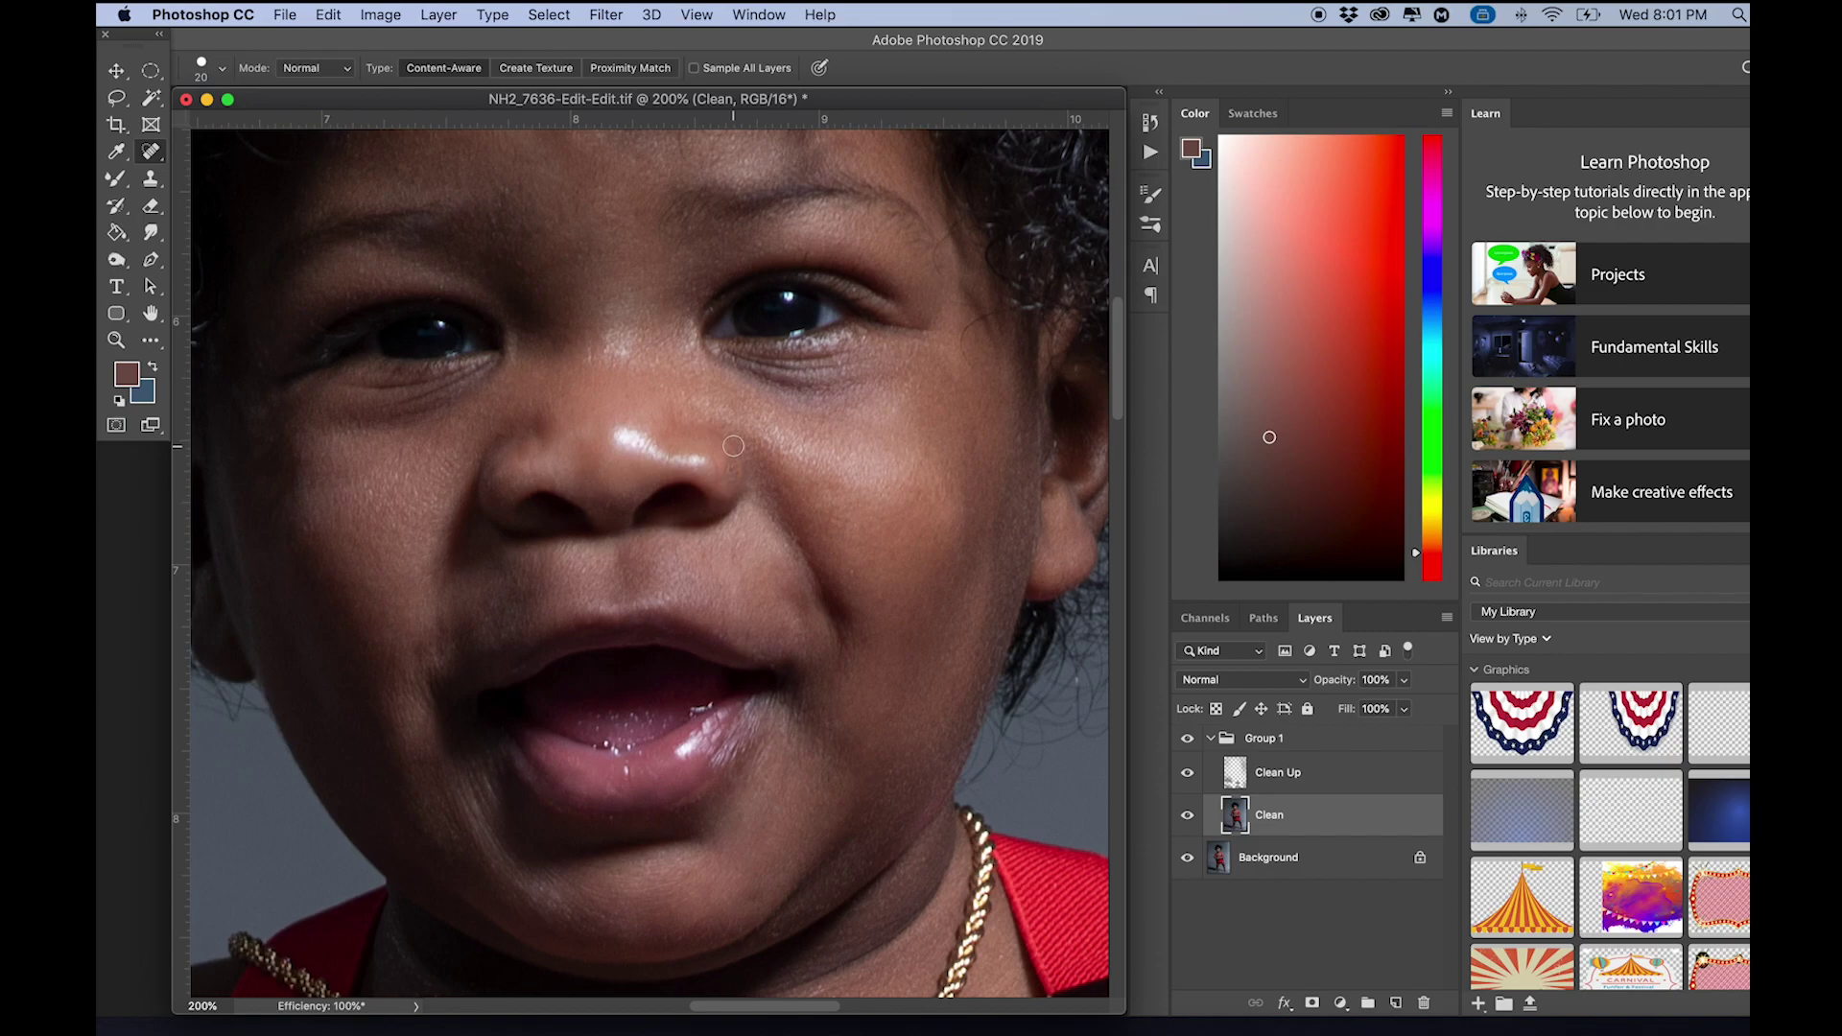
pyautogui.click(730, 464)
# - Examine the face, neck, chest and hands up close for remaining blemishes, then check the figure as a whole
pyautogui.scroll(-5, 779, 537)
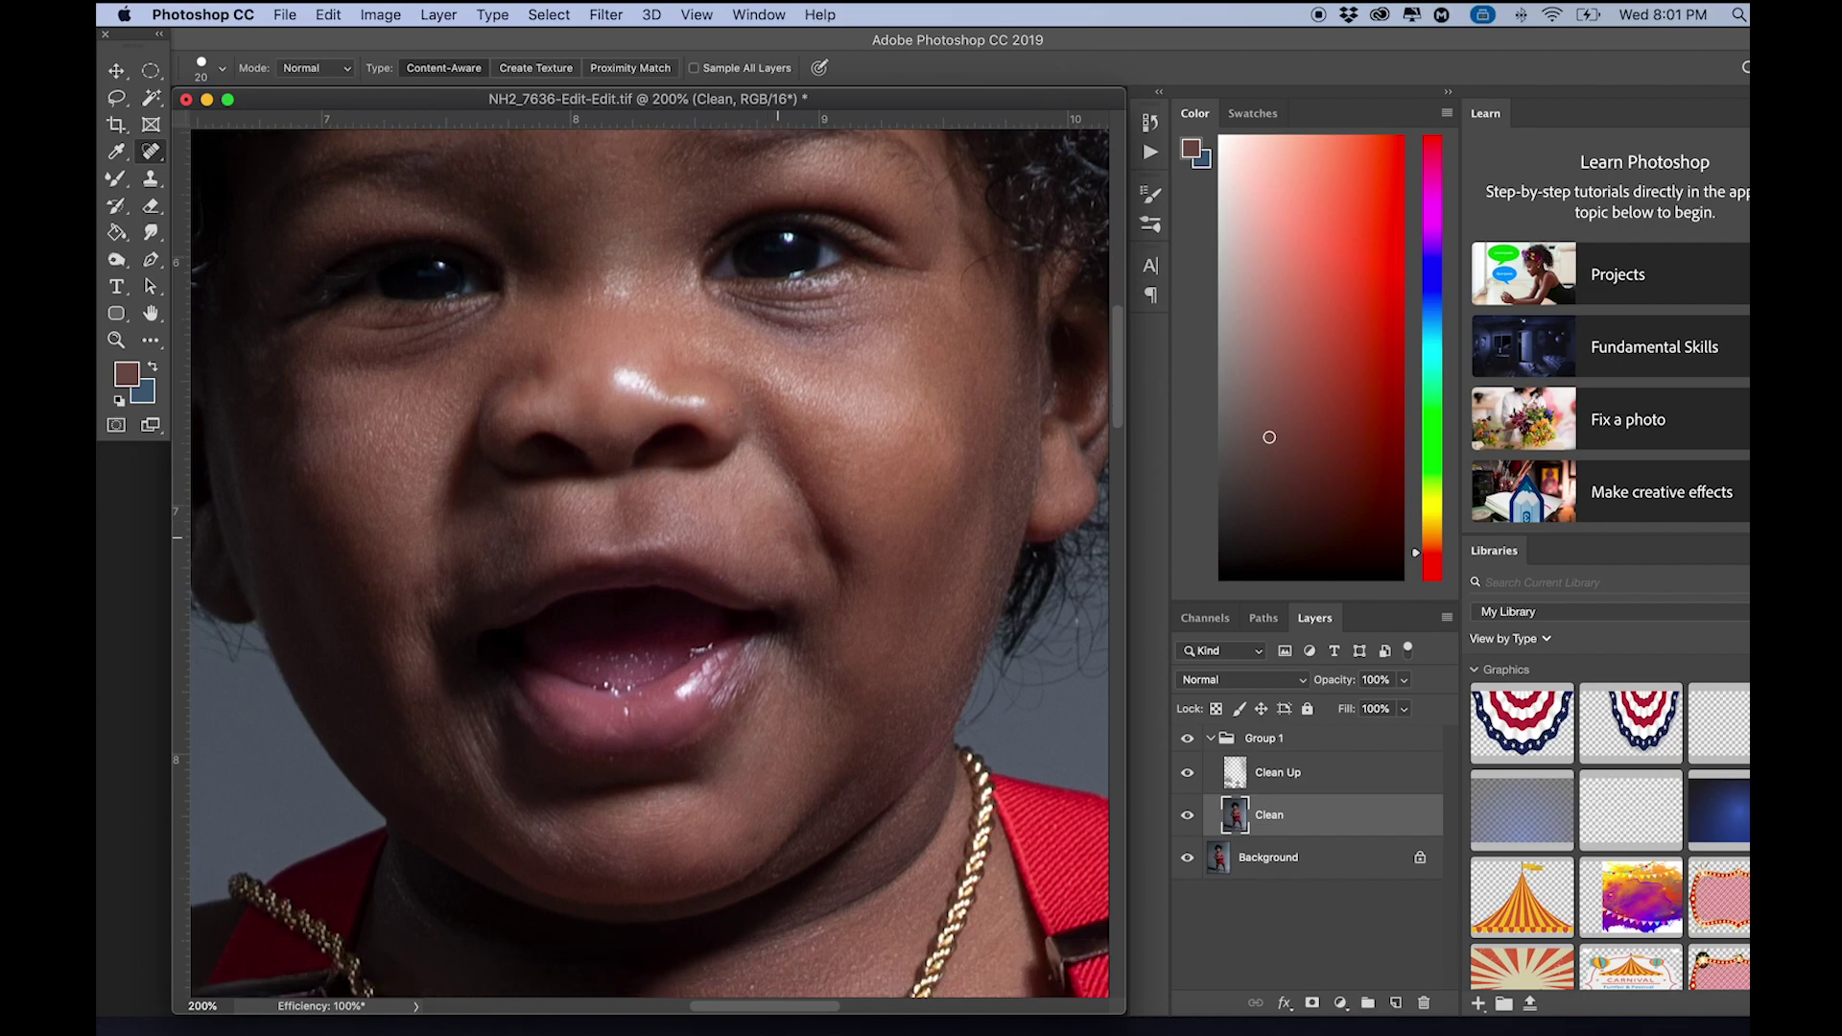
pyautogui.scroll(2, 779, 537)
pyautogui.scroll(6, 779, 537)
pyautogui.hscroll(2, 778, 537)
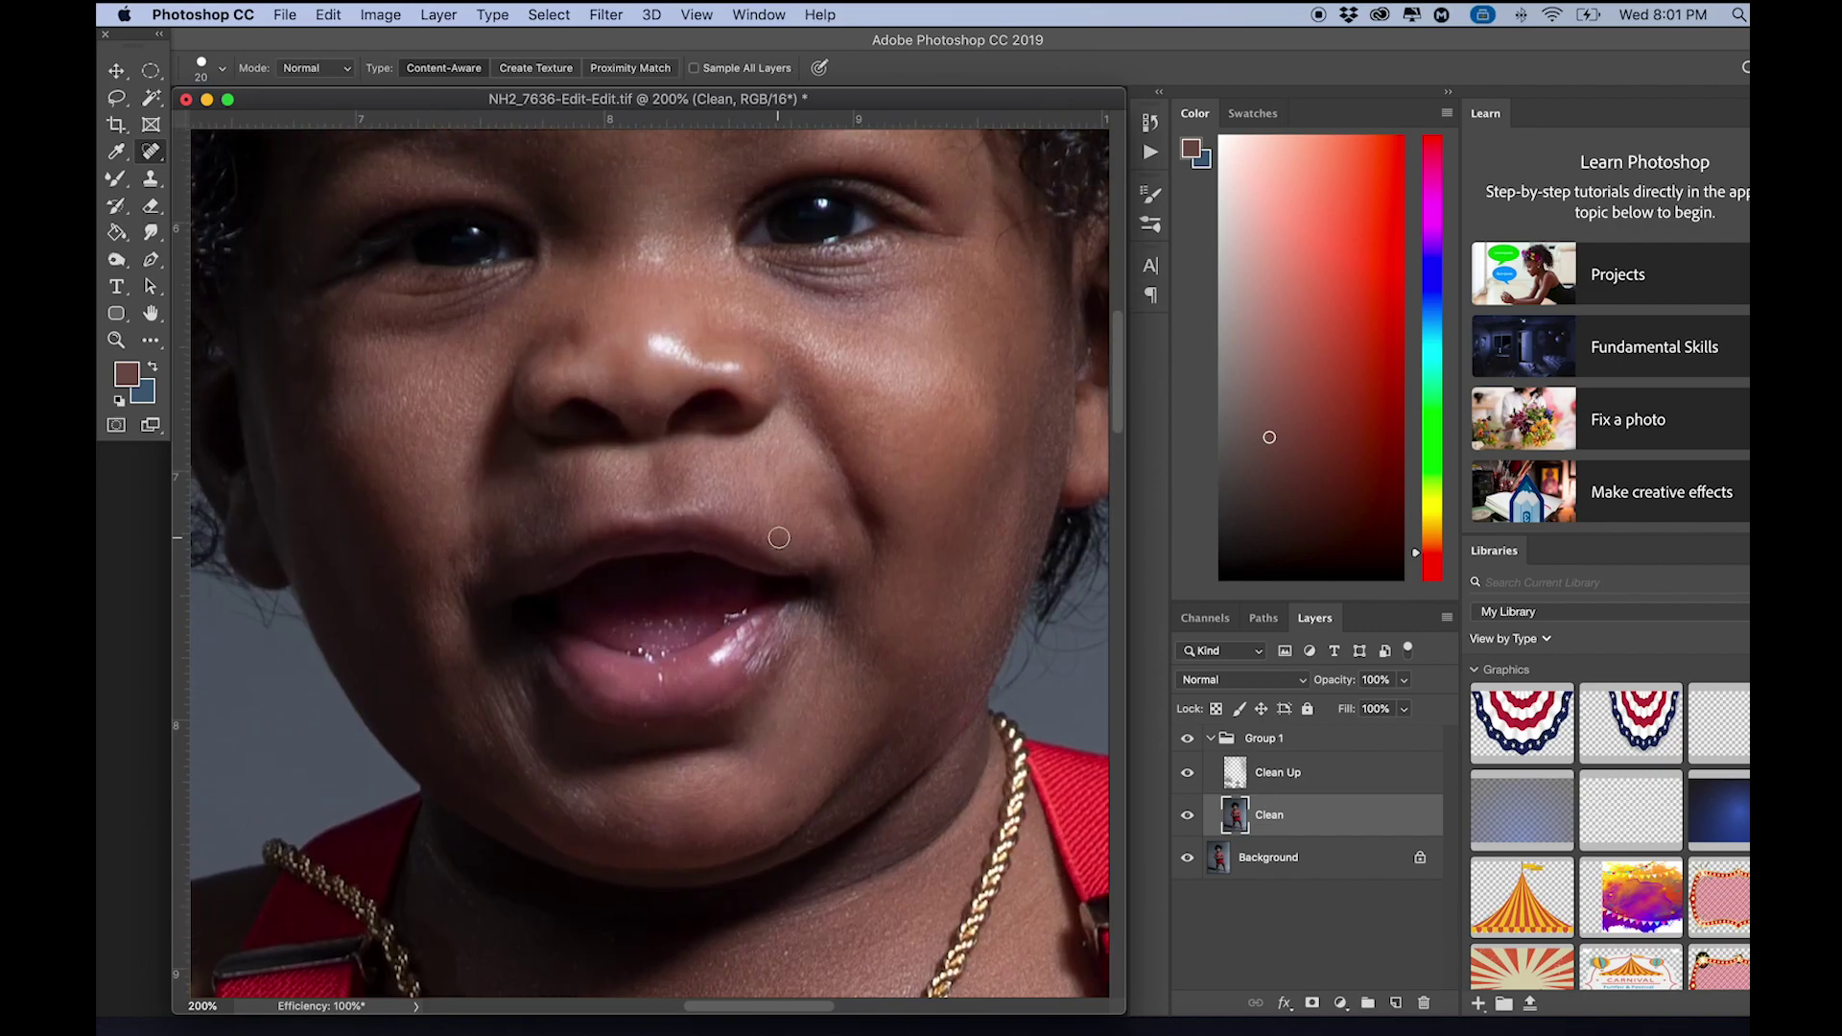
pyautogui.scroll(-12, 779, 537)
pyautogui.hscroll(-1, 779, 537)
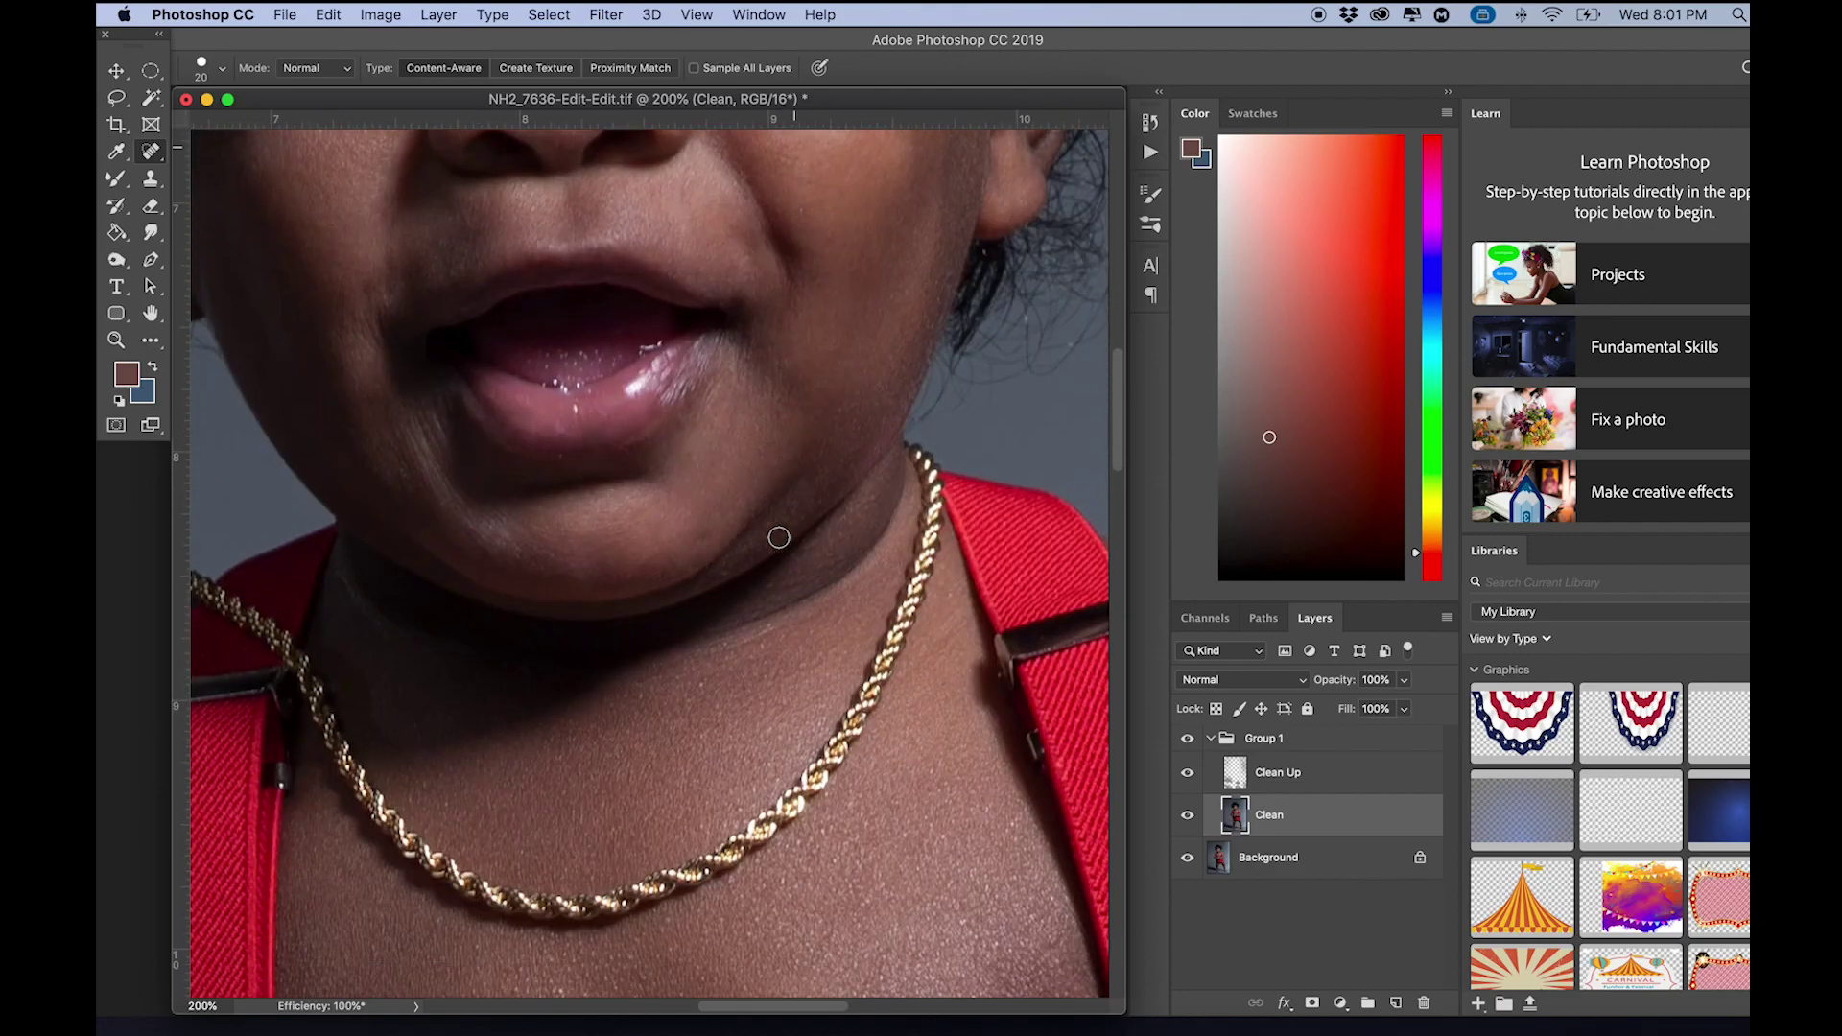
pyautogui.scroll(-8, 779, 537)
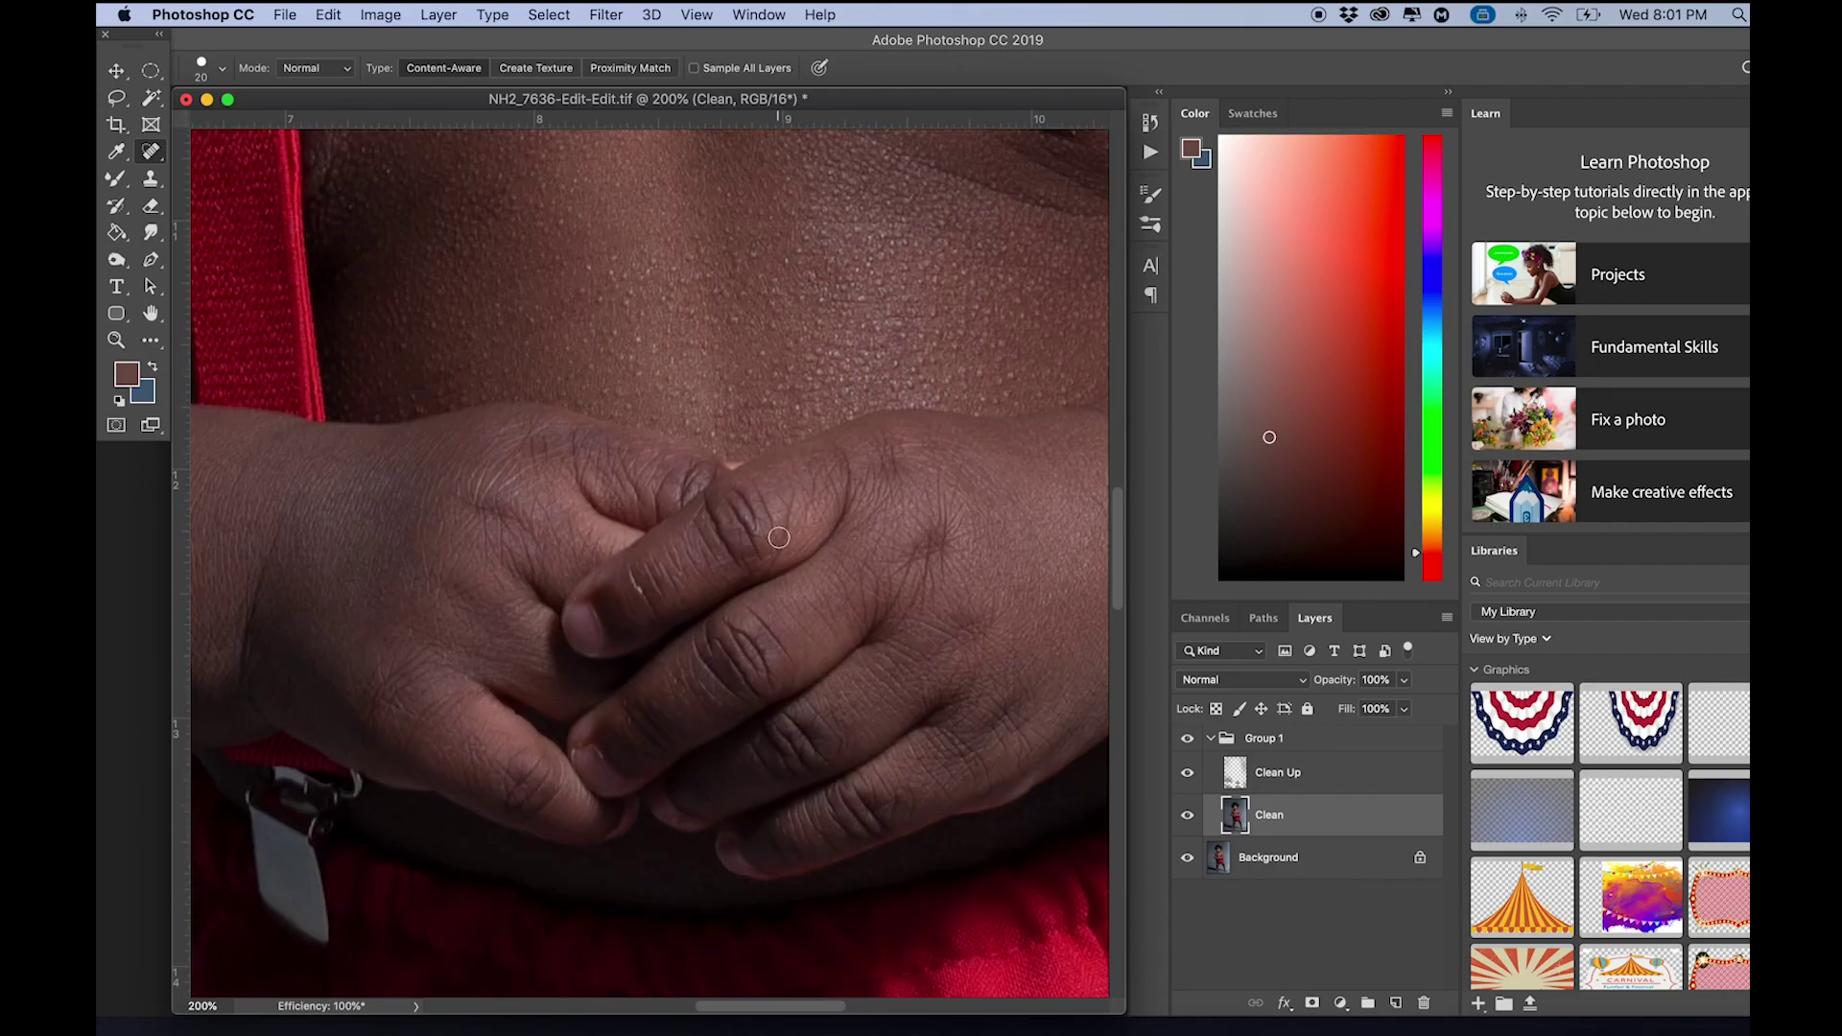
pyautogui.scroll(9, 779, 537)
pyautogui.hscroll(-1, 779, 538)
pyautogui.press('super+minus')
pyautogui.press('super+minus')
pyautogui.press('super+minus')
pyautogui.press('super+minus')
pyautogui.press('super+minus')
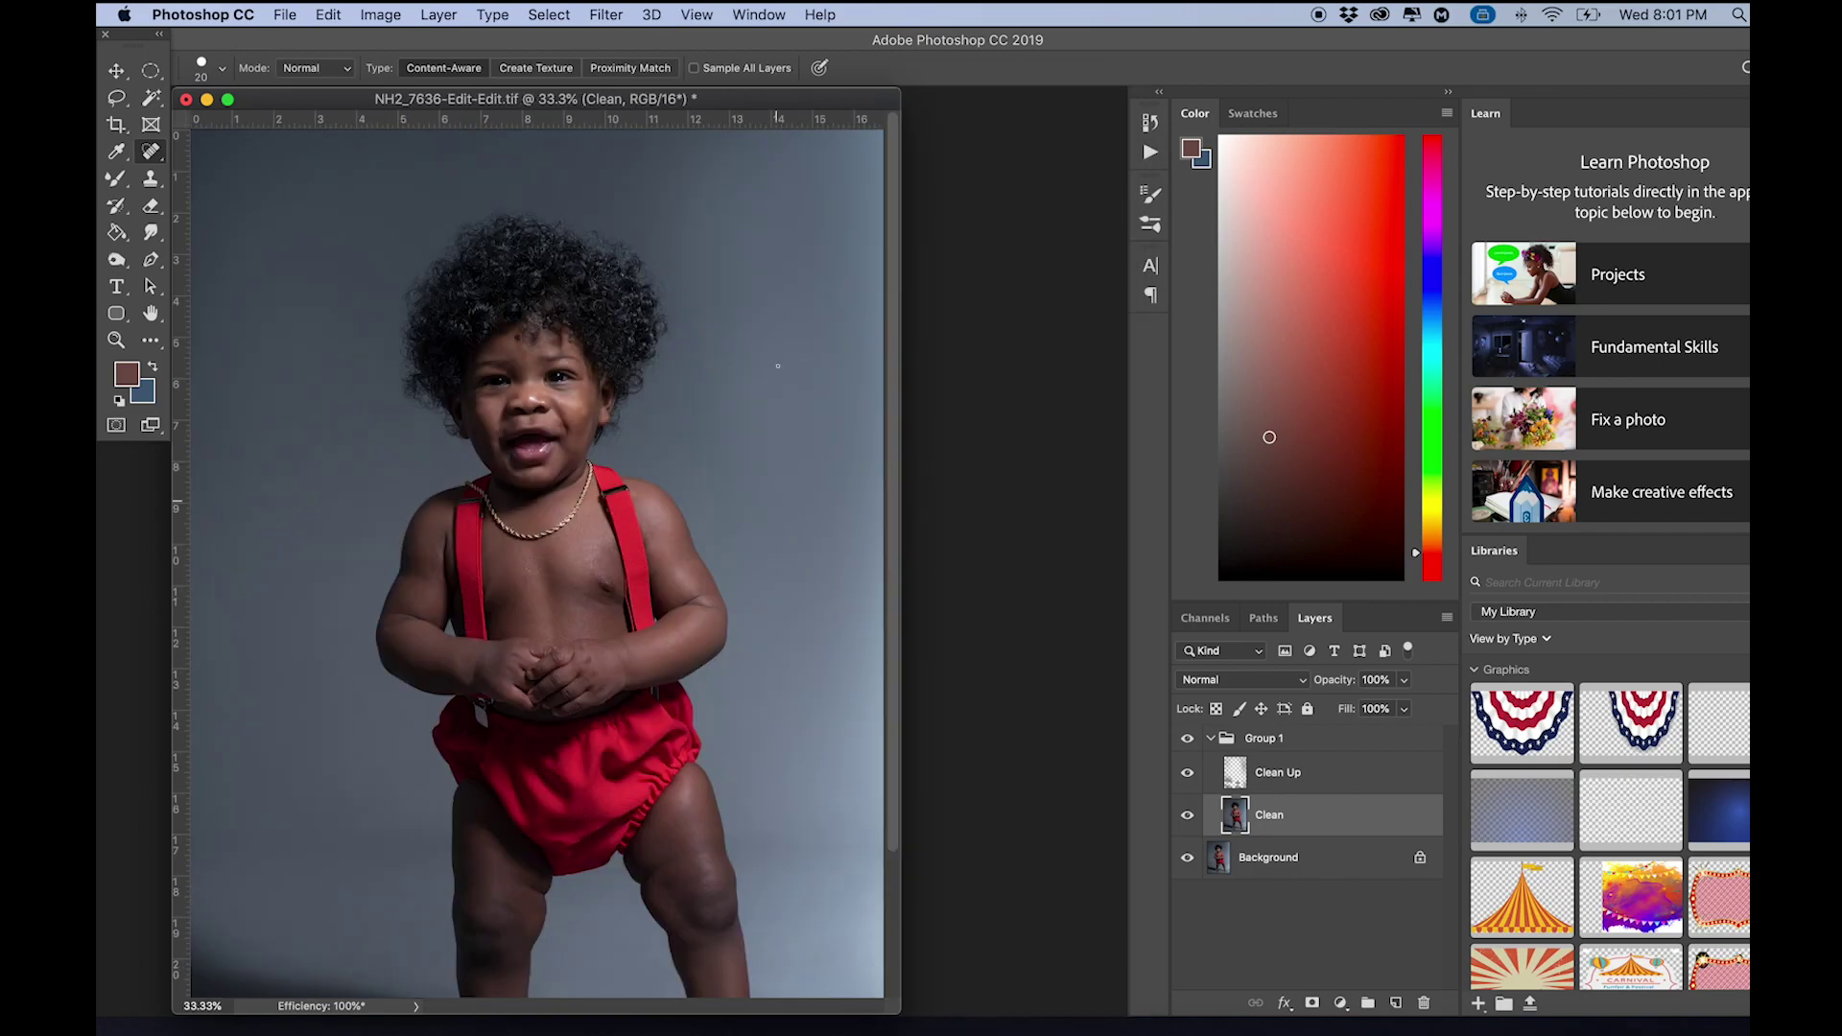
pyautogui.moveTo(741, 112); pyautogui.dragTo(840, 125)
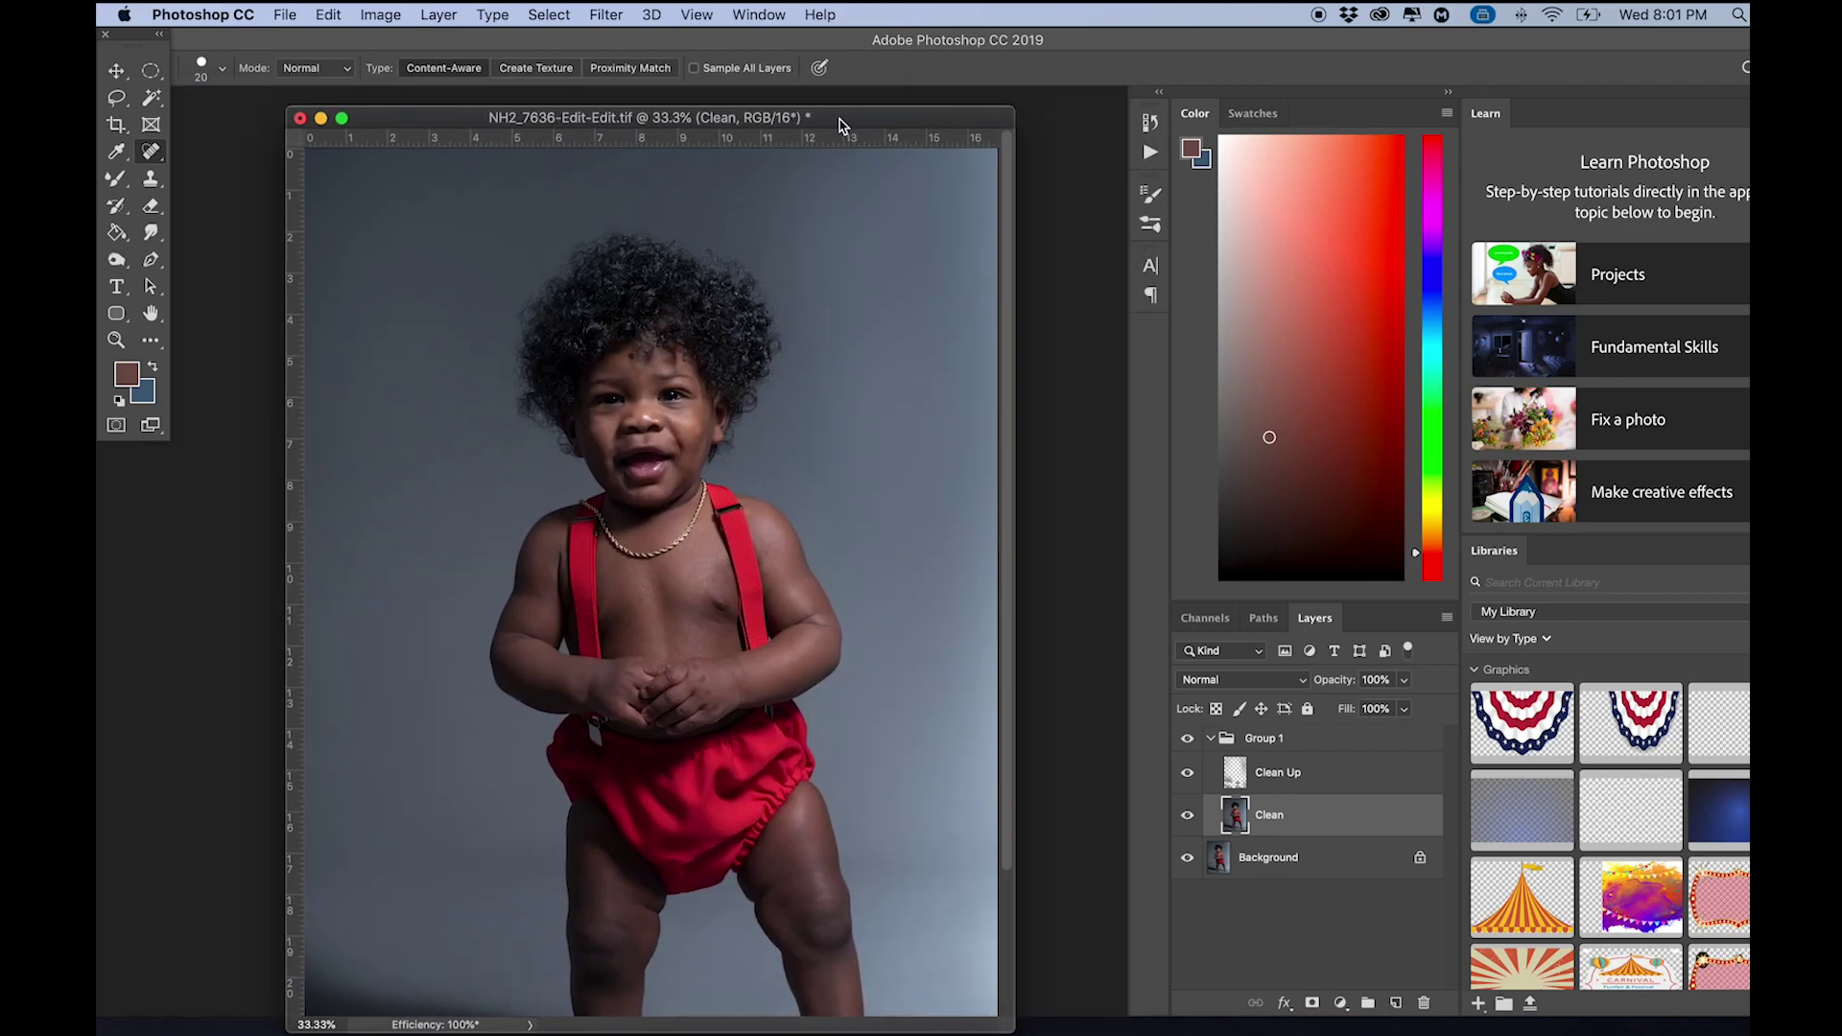
# - Duplicate the Clean layer and name the copy "Blur"
pyautogui.moveTo(1301, 827); pyautogui.dragTo(1395, 1003)
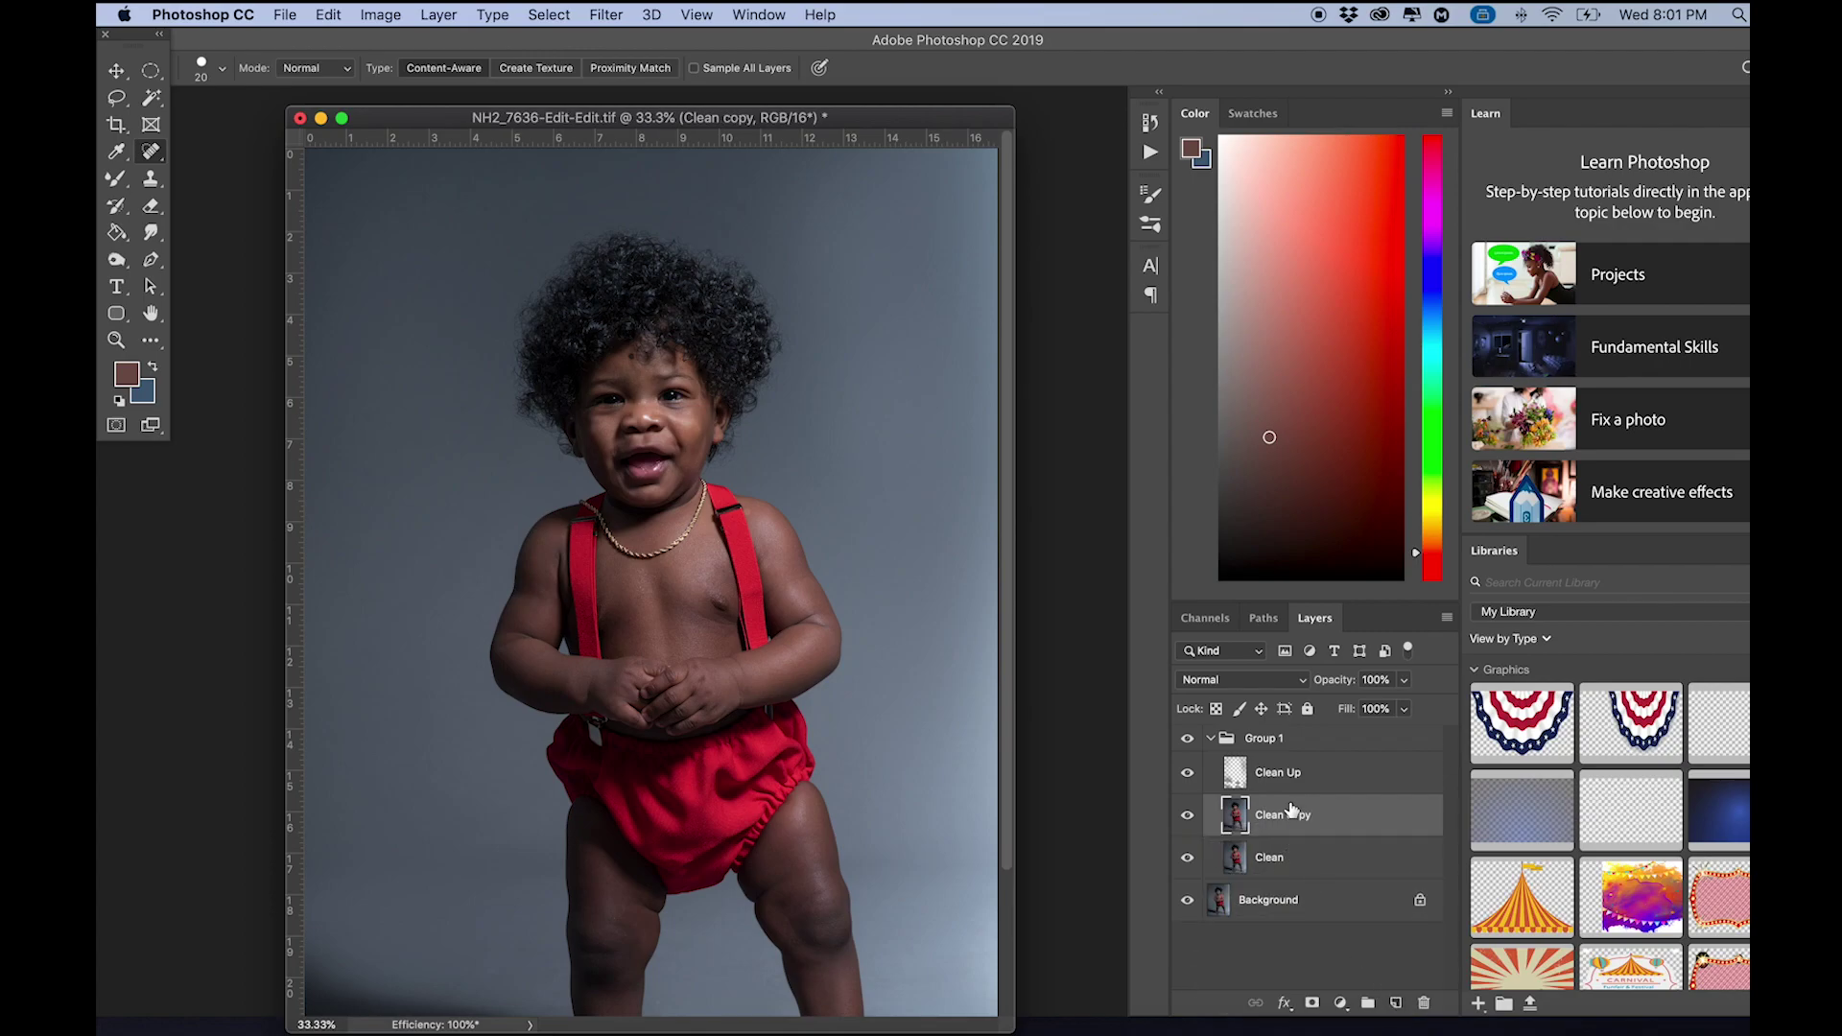
pyautogui.write('B')
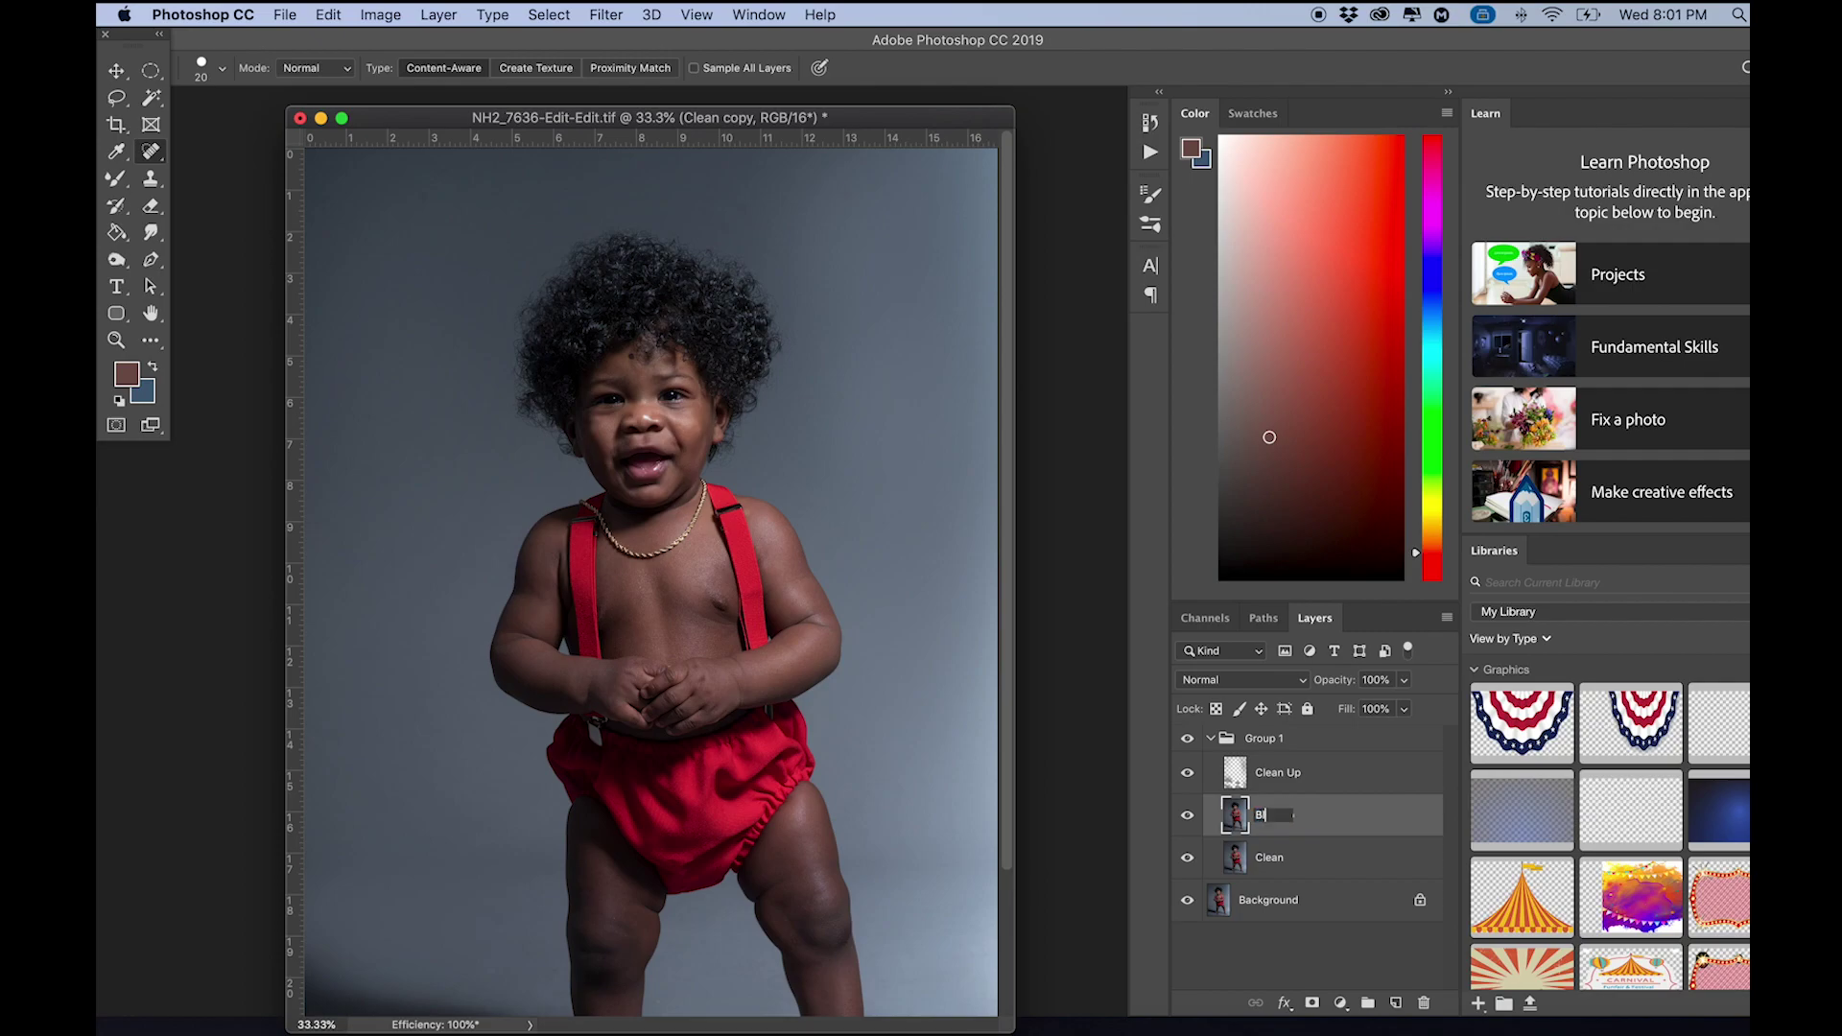
pyautogui.write('lur')
pyautogui.press('Return')
# - Duplicate the Blur layer and name the new copy "Texture"
pyautogui.moveTo(1289, 815); pyautogui.dragTo(1396, 1003)
pyautogui.doubleClick(1281, 815)
pyautogui.write('Texture')
pyautogui.press('Return')
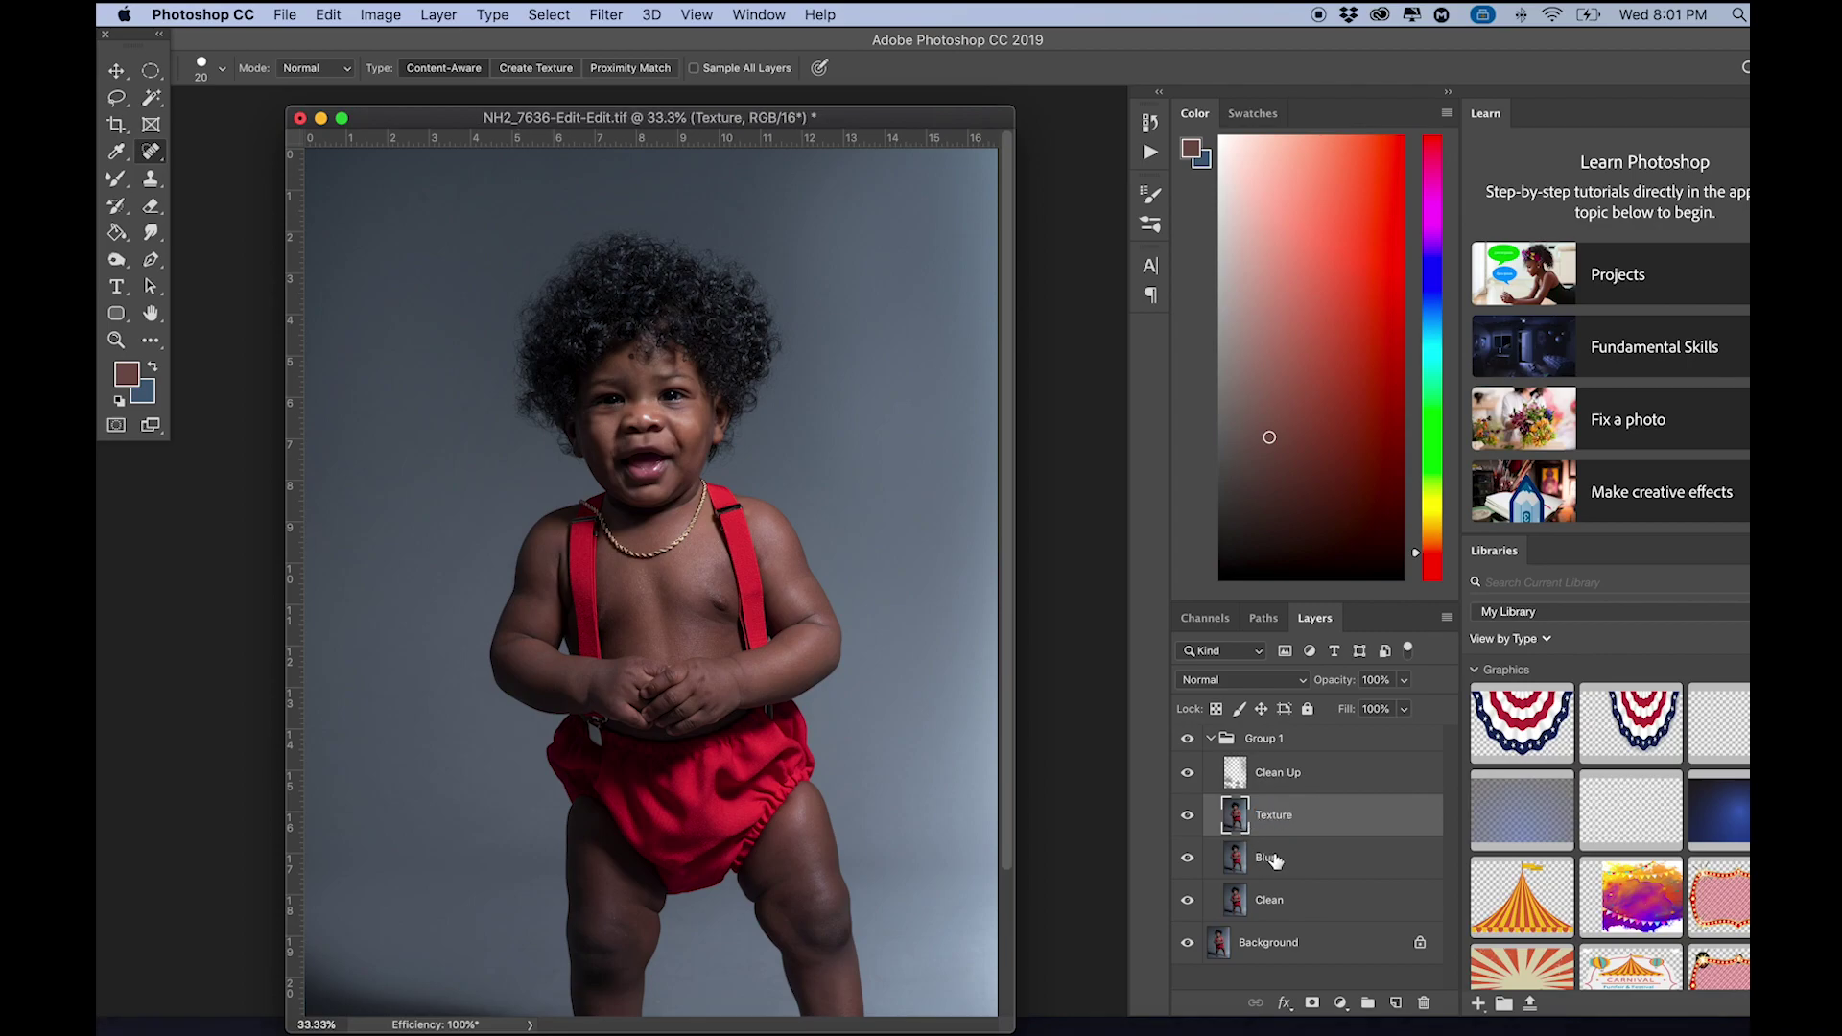
# - Hide the Texture layer and apply the Median noise filter to the Blur layer with a radius of 12 pixels
pyautogui.click(1187, 815)
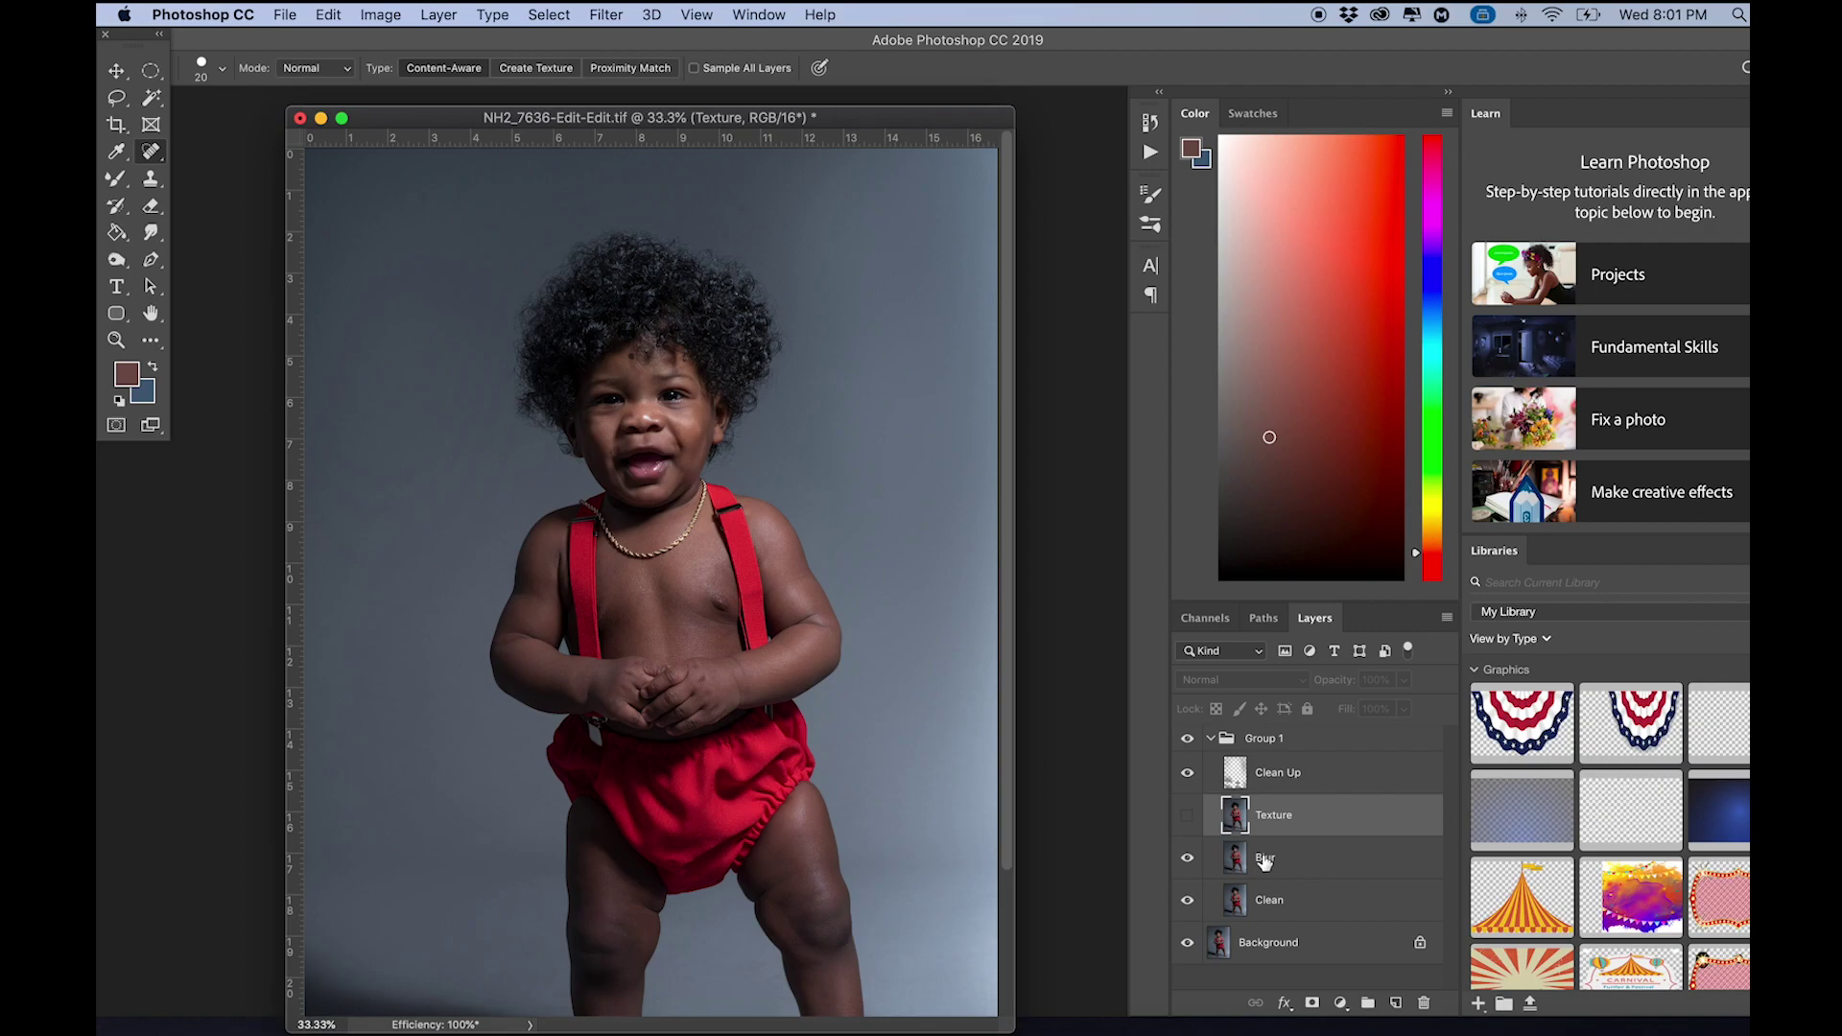
pyautogui.click(1300, 858)
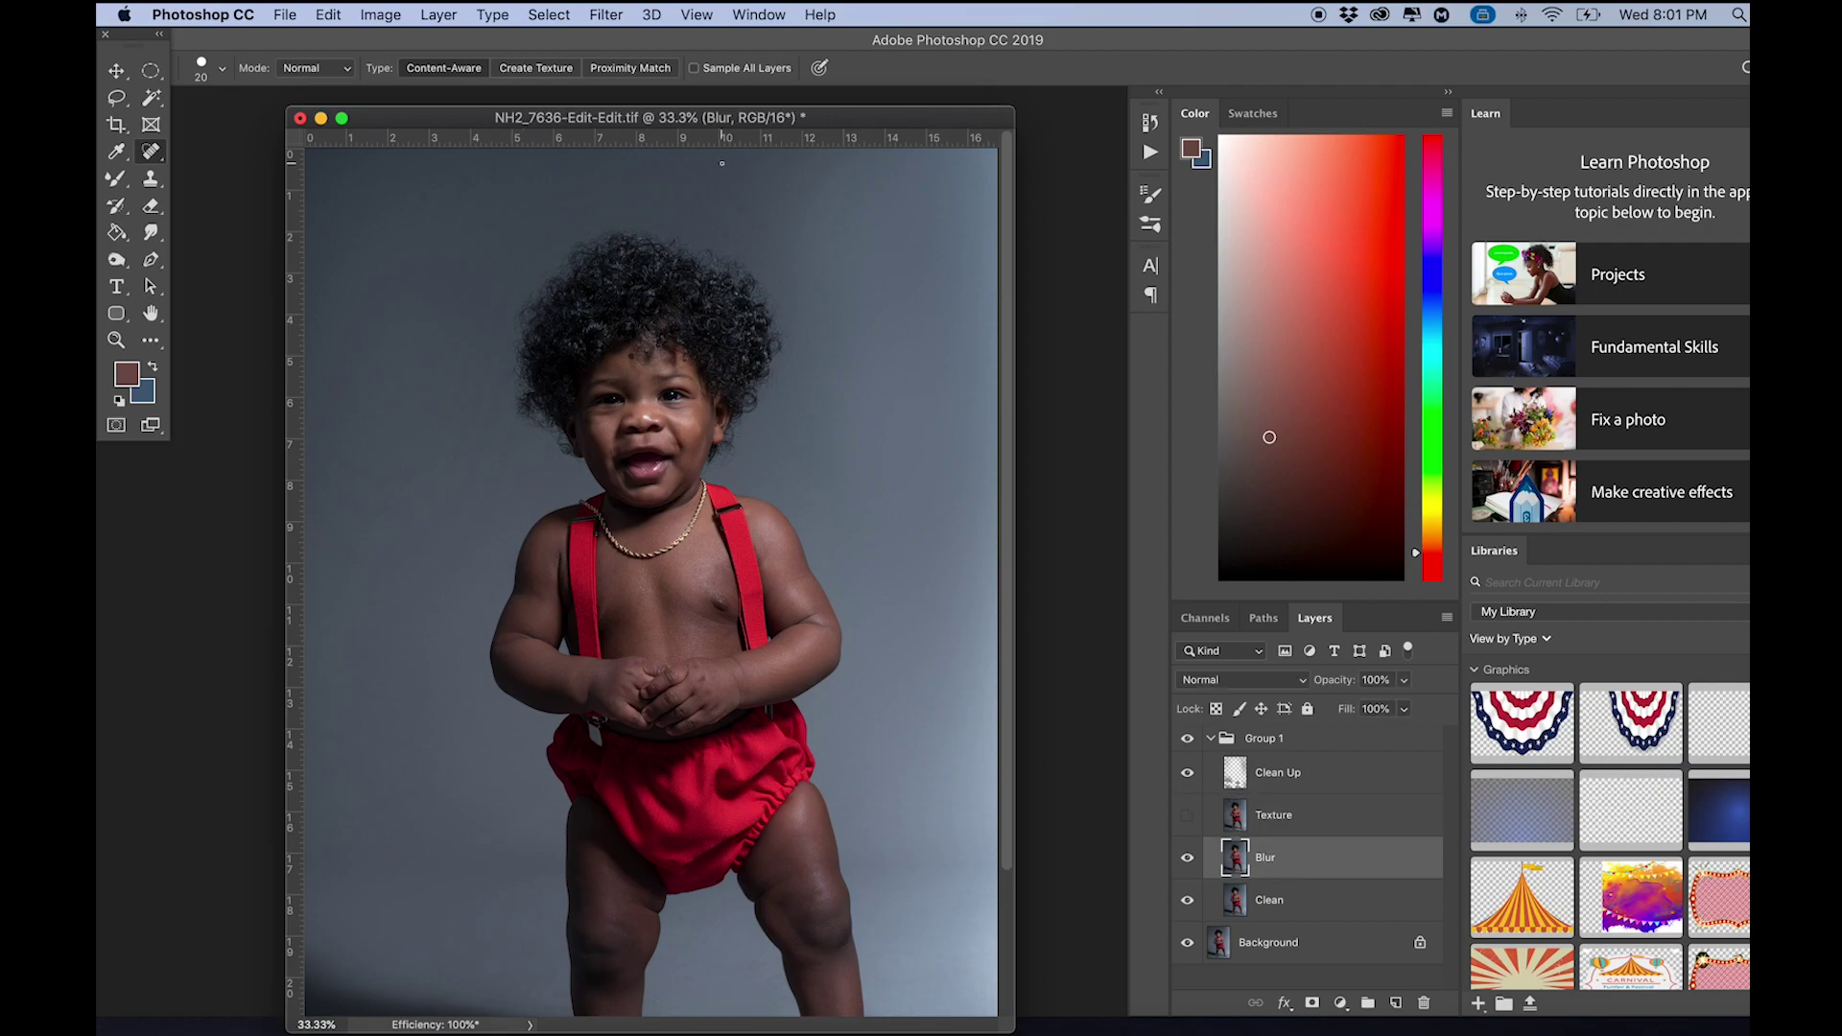
pyautogui.click(606, 15)
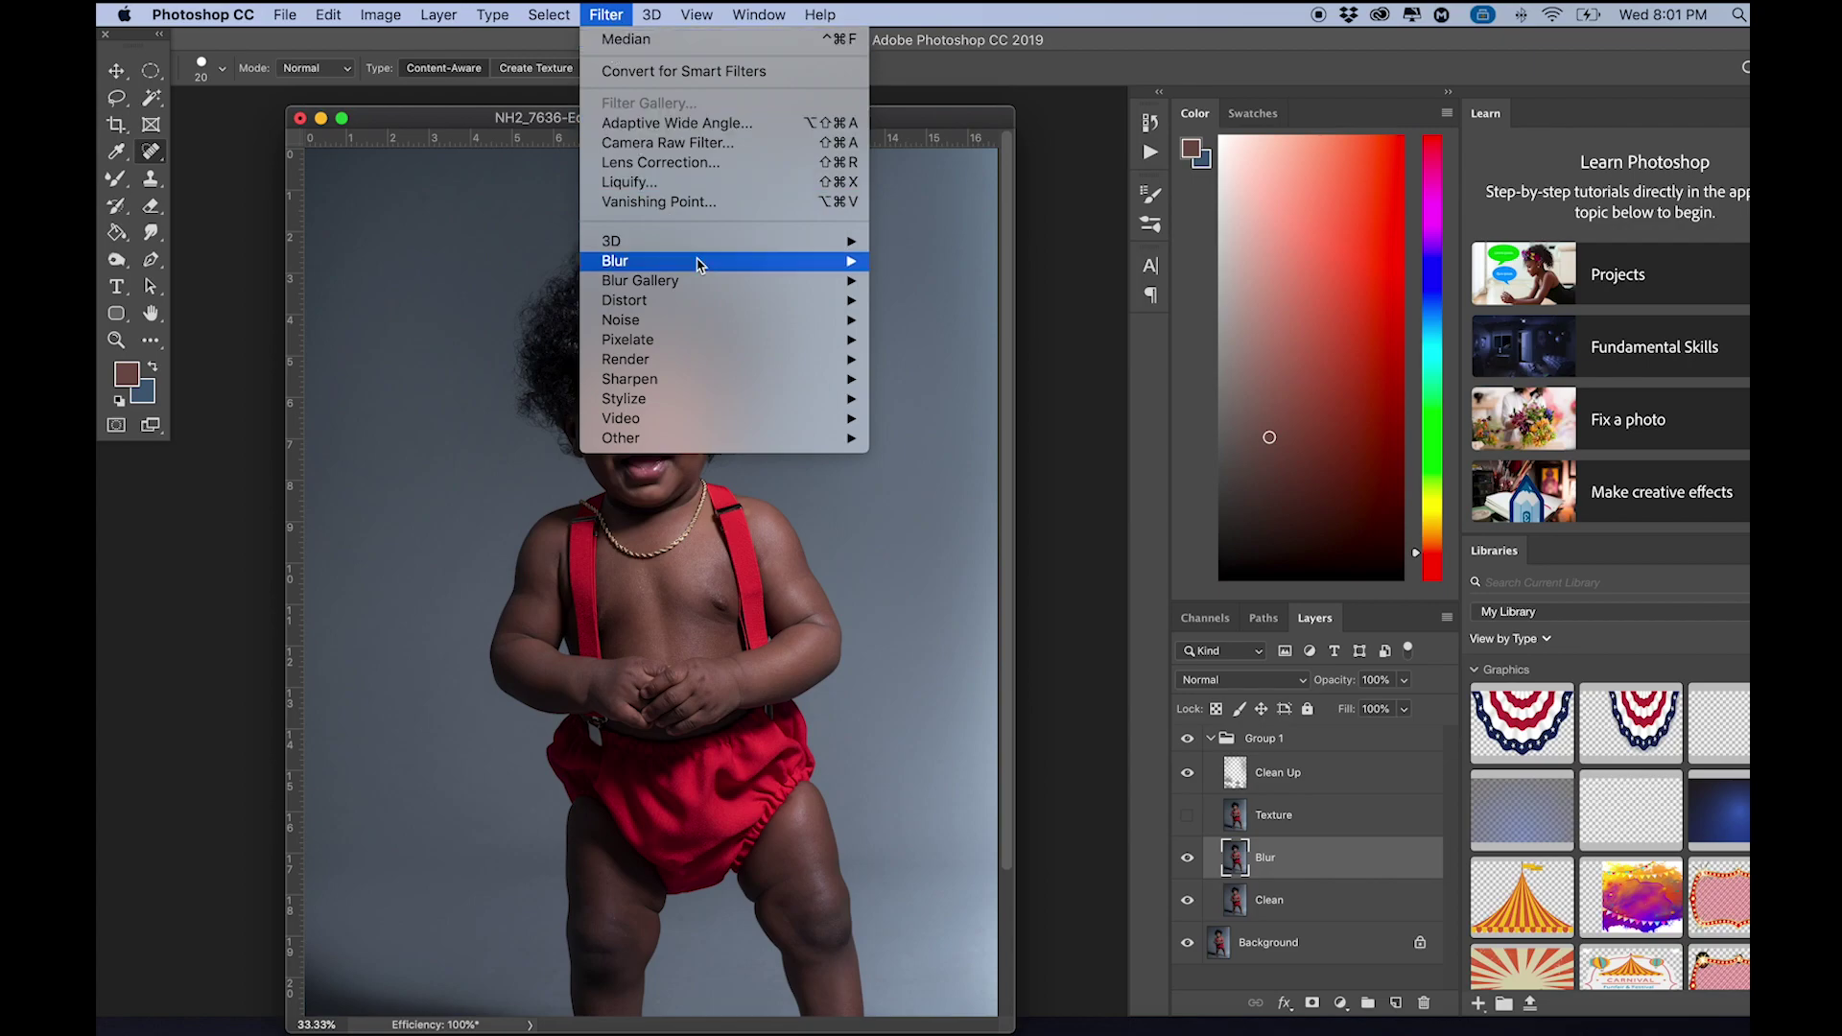
pyautogui.moveTo(701, 322)
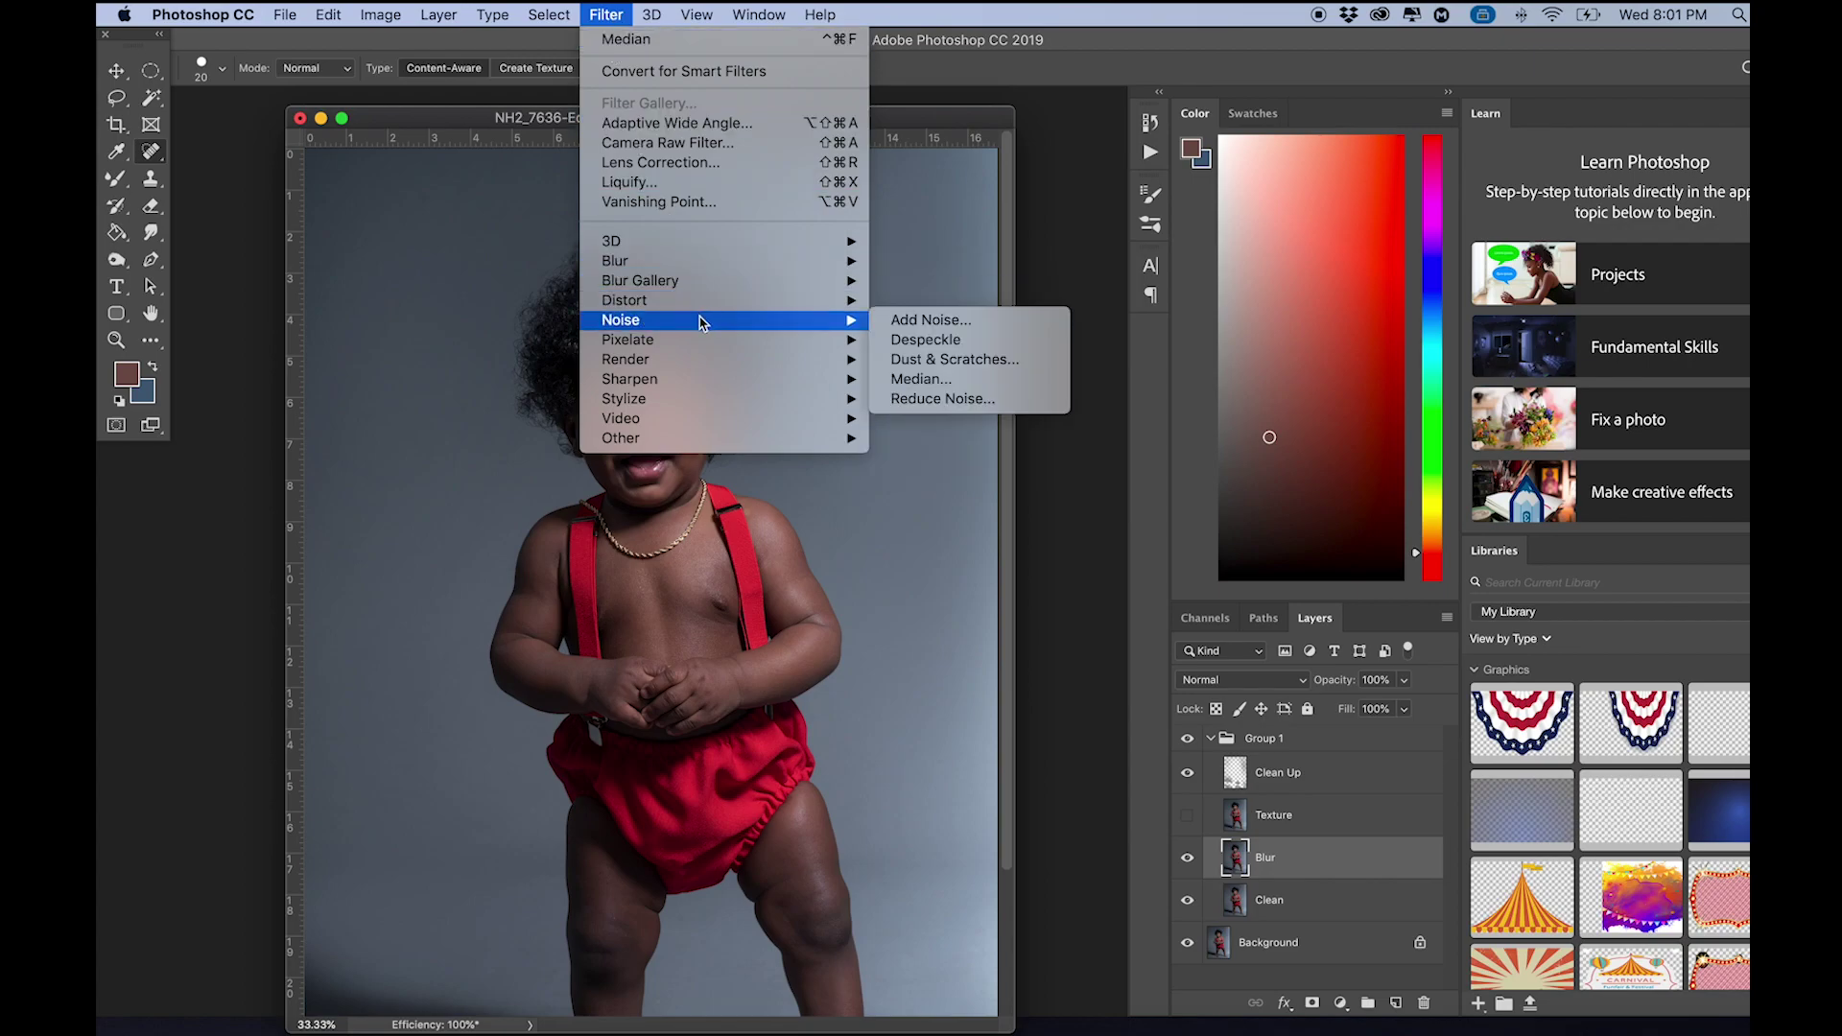
pyautogui.click(921, 378)
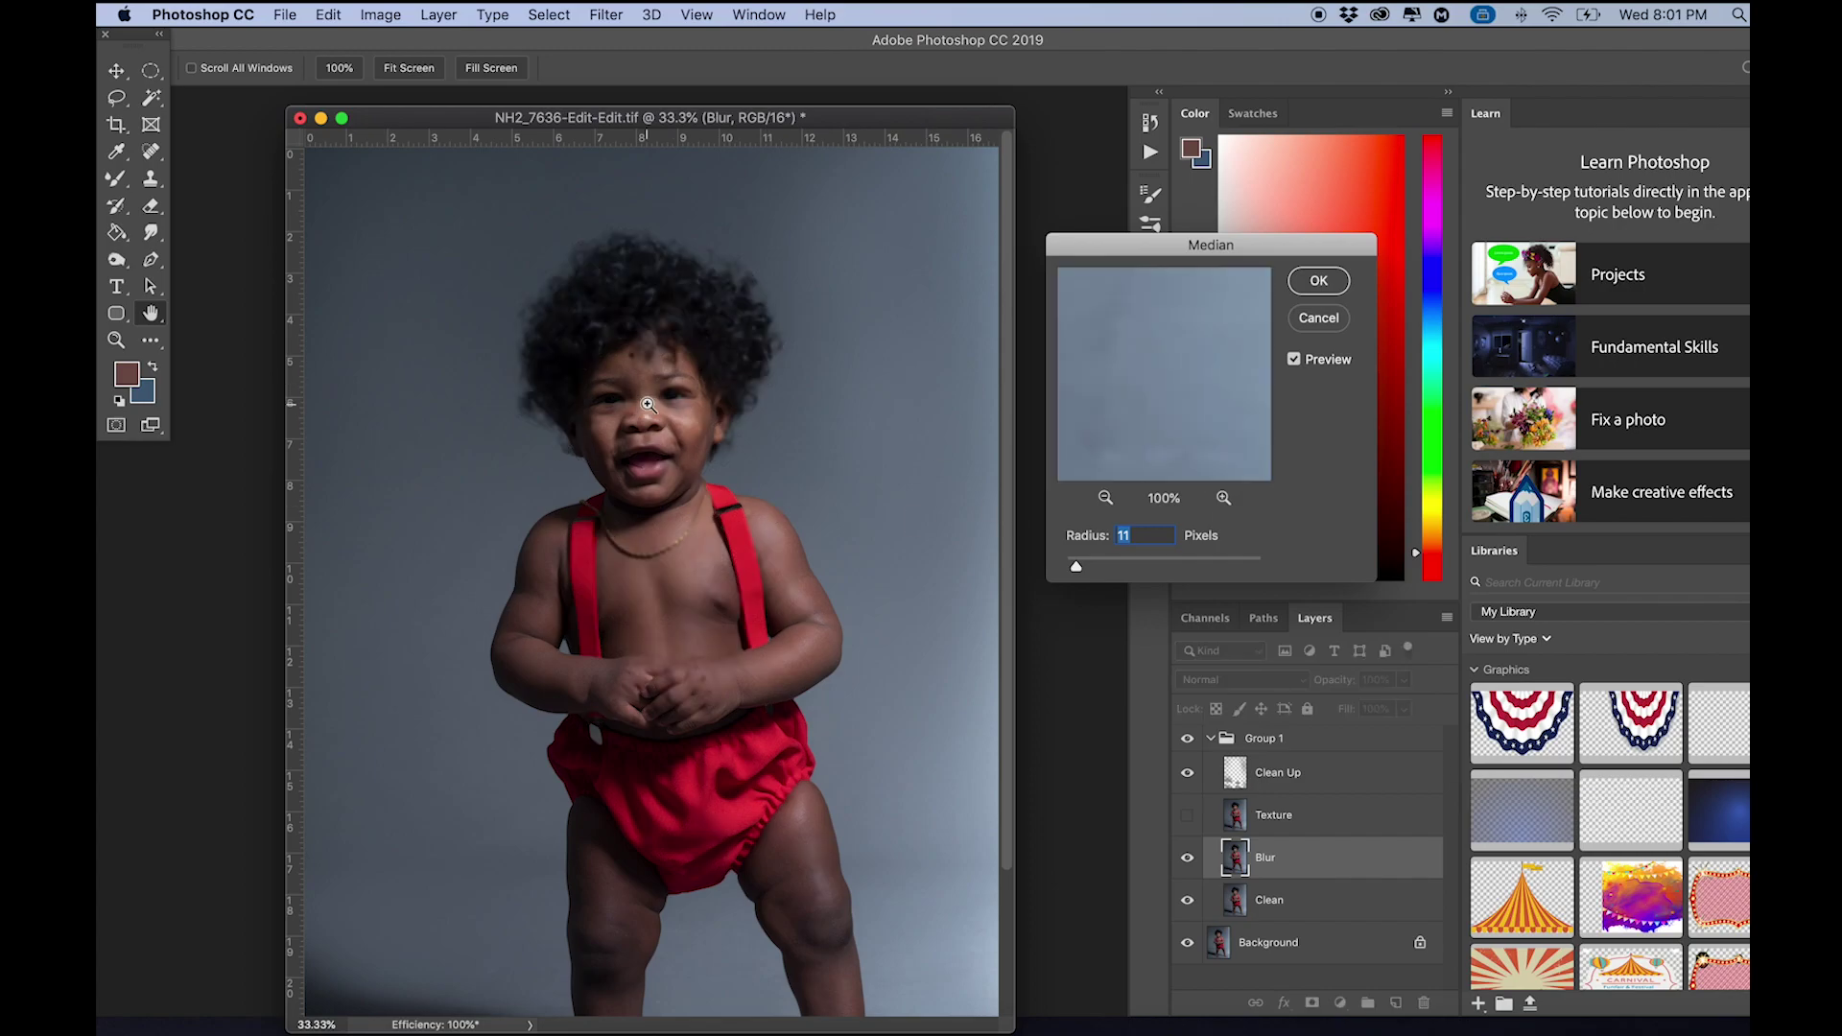
pyautogui.press('super+equal')
pyautogui.press('super+equal')
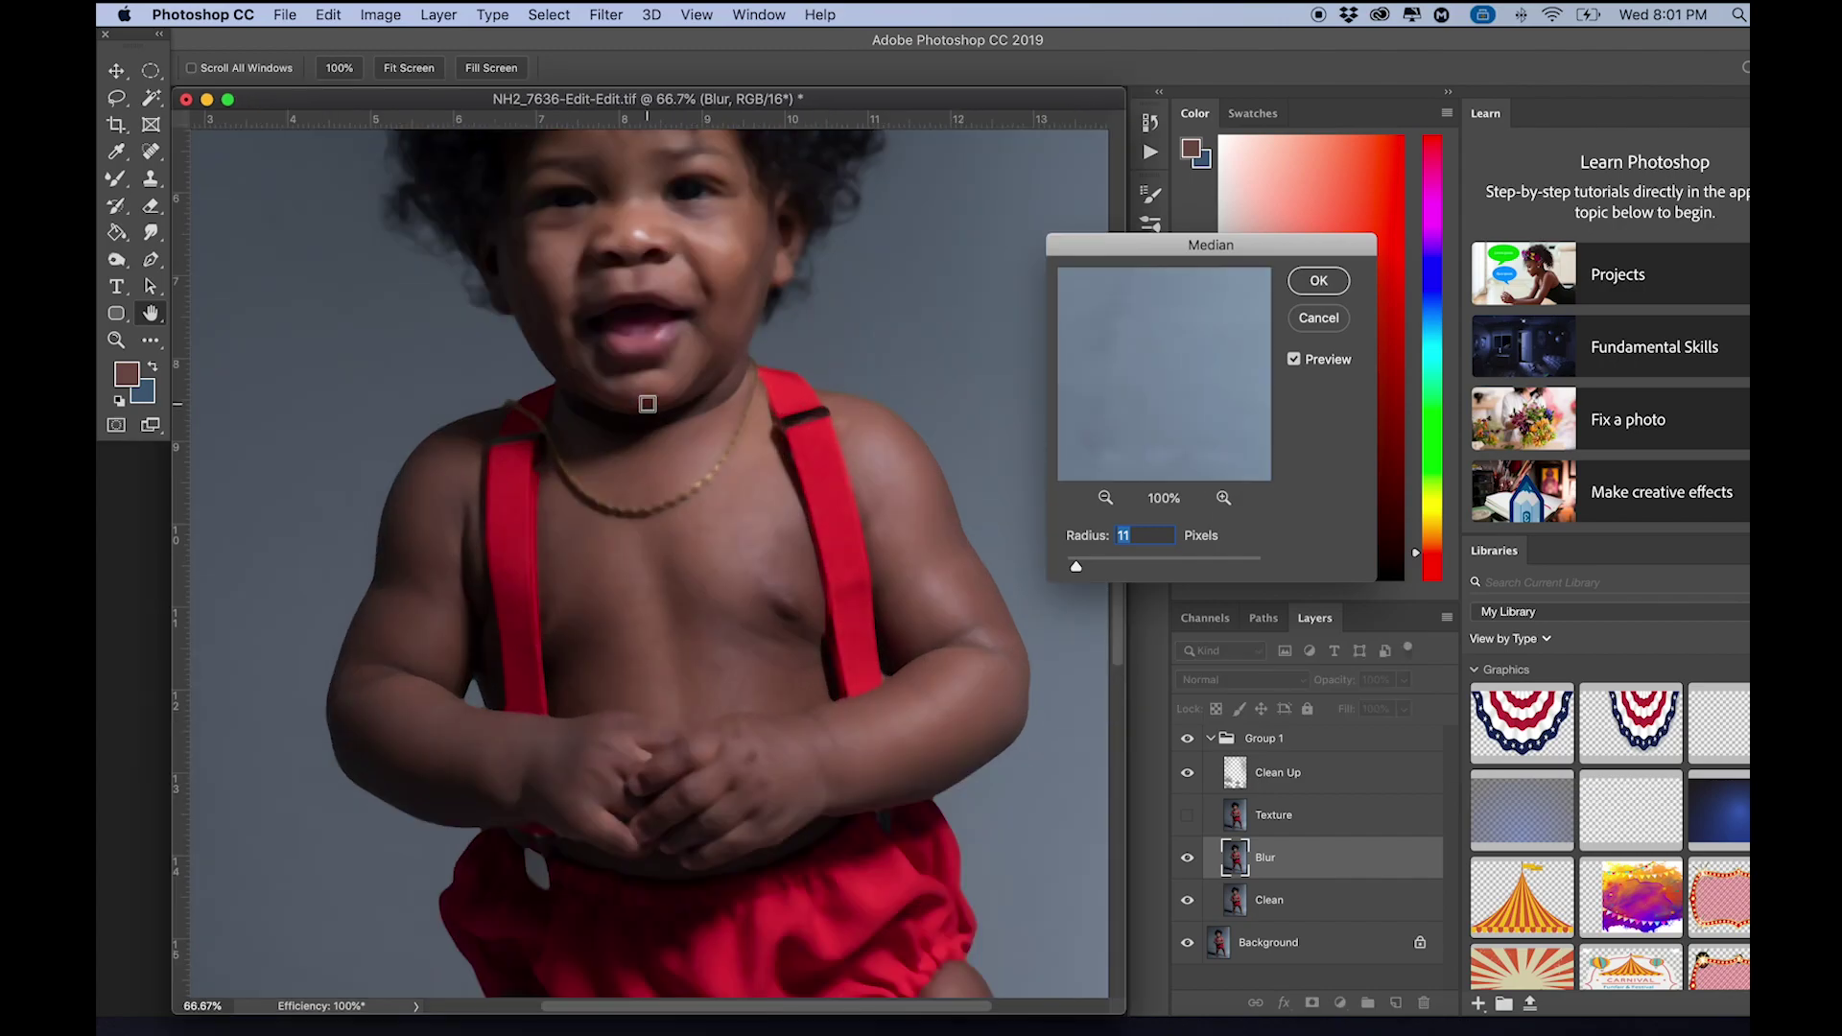
pyautogui.moveTo(1079, 570); pyautogui.dragTo(1073, 573)
pyautogui.moveTo(1071, 572); pyautogui.dragTo(1079, 572)
pyautogui.write('12')
pyautogui.click(1320, 281)
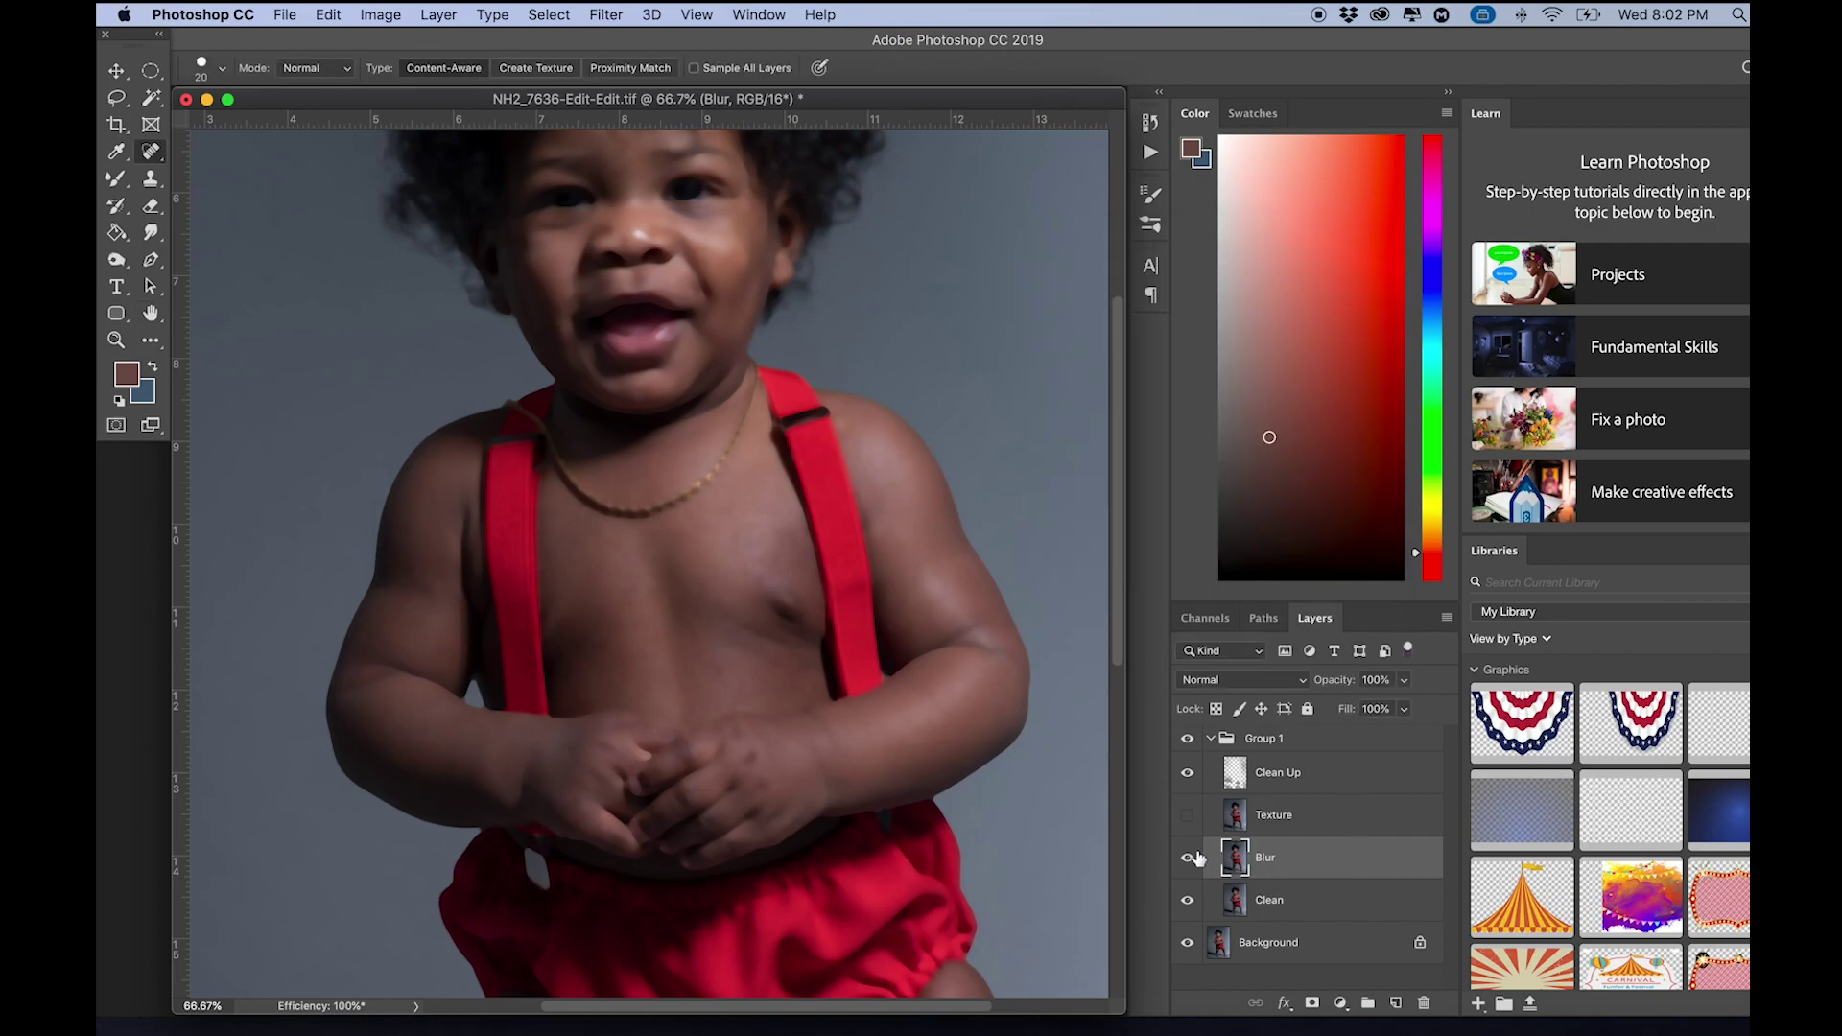
# - Duplicate the blurred layer, hide the original Blur layer and turn the Texture layer's visibility back on
pyautogui.moveTo(1279, 863); pyautogui.dragTo(1396, 1003)
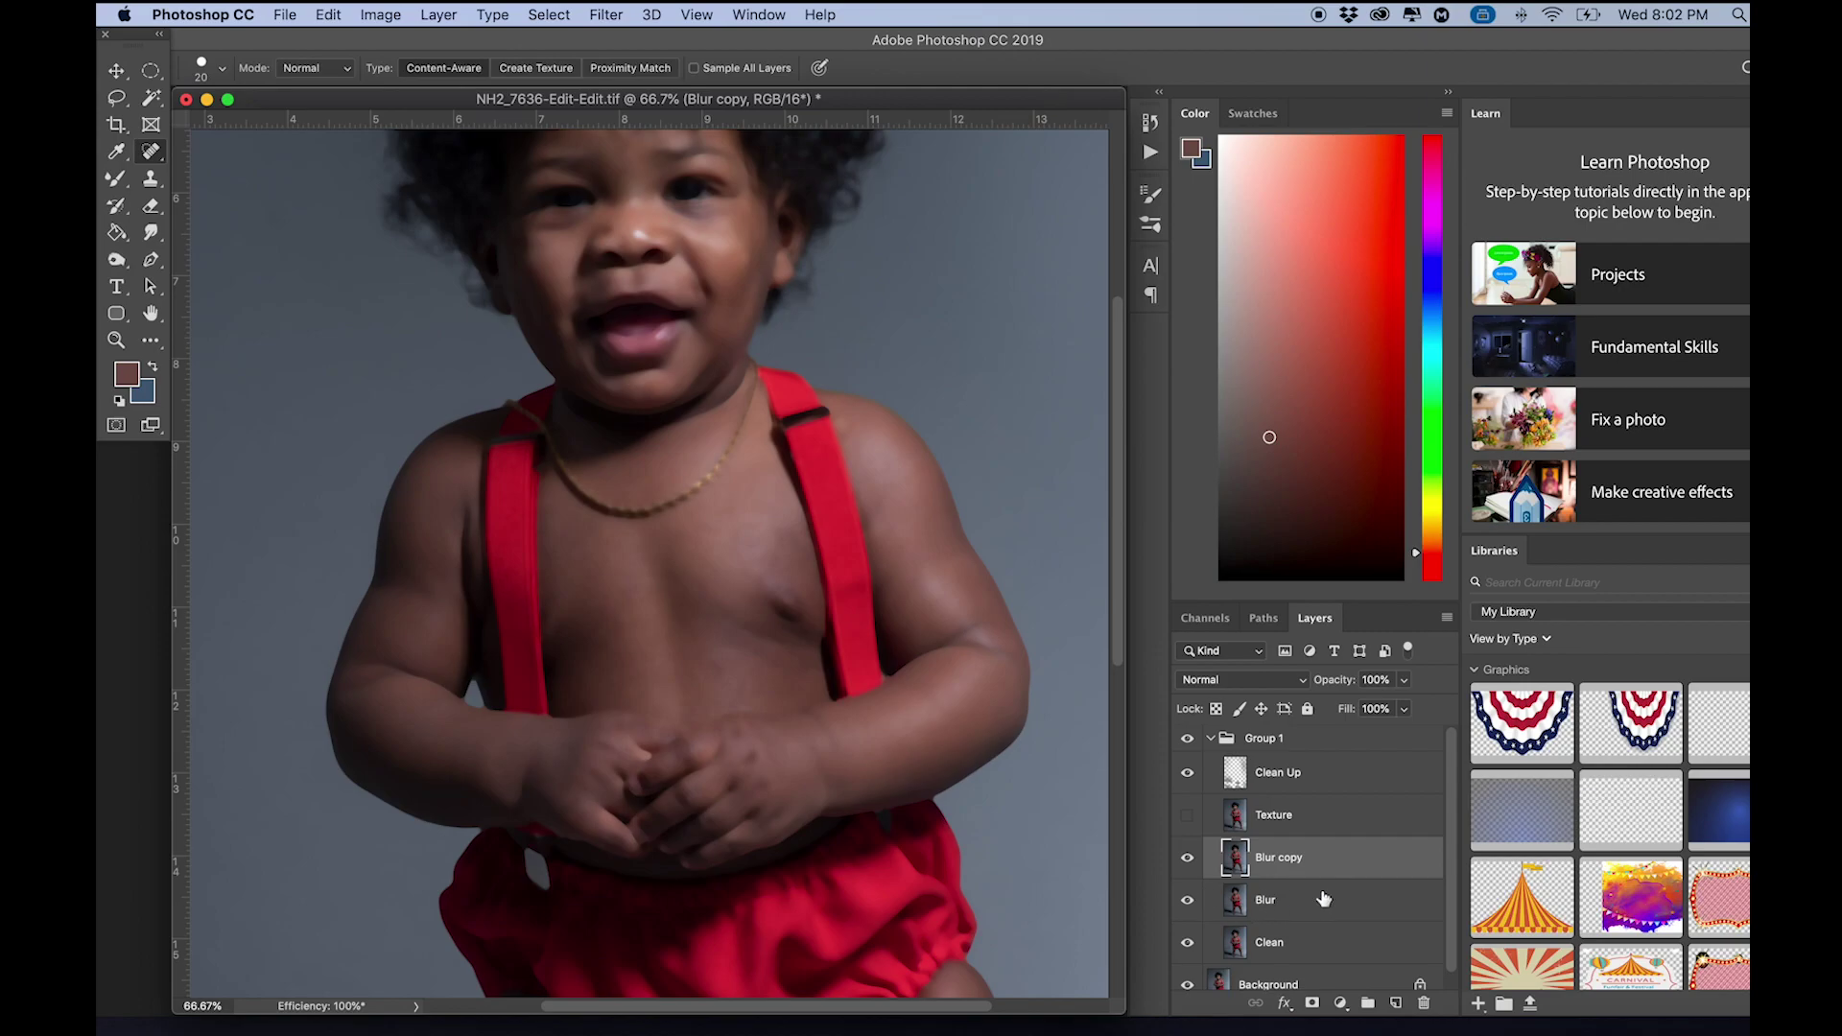
pyautogui.click(1188, 901)
pyautogui.click(1189, 816)
# - Set the Texture layer's blend mode to Linear Light
pyautogui.click(1314, 819)
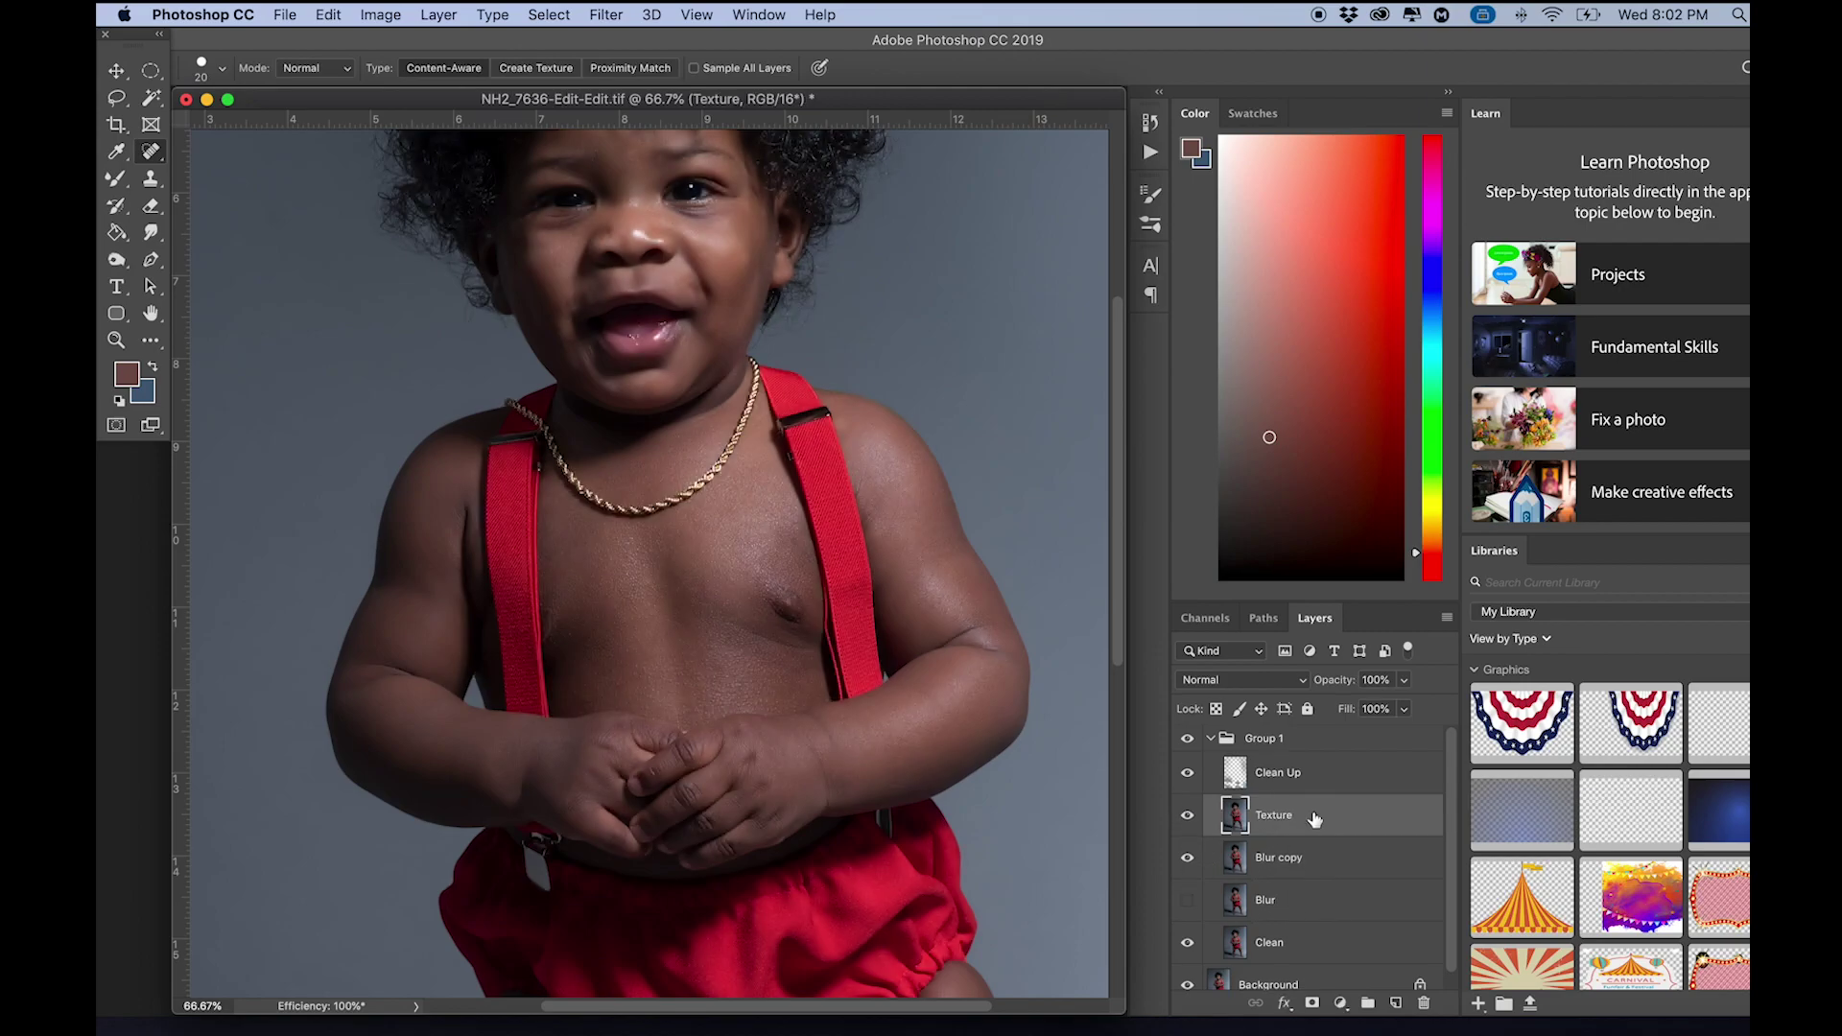
pyautogui.click(1256, 681)
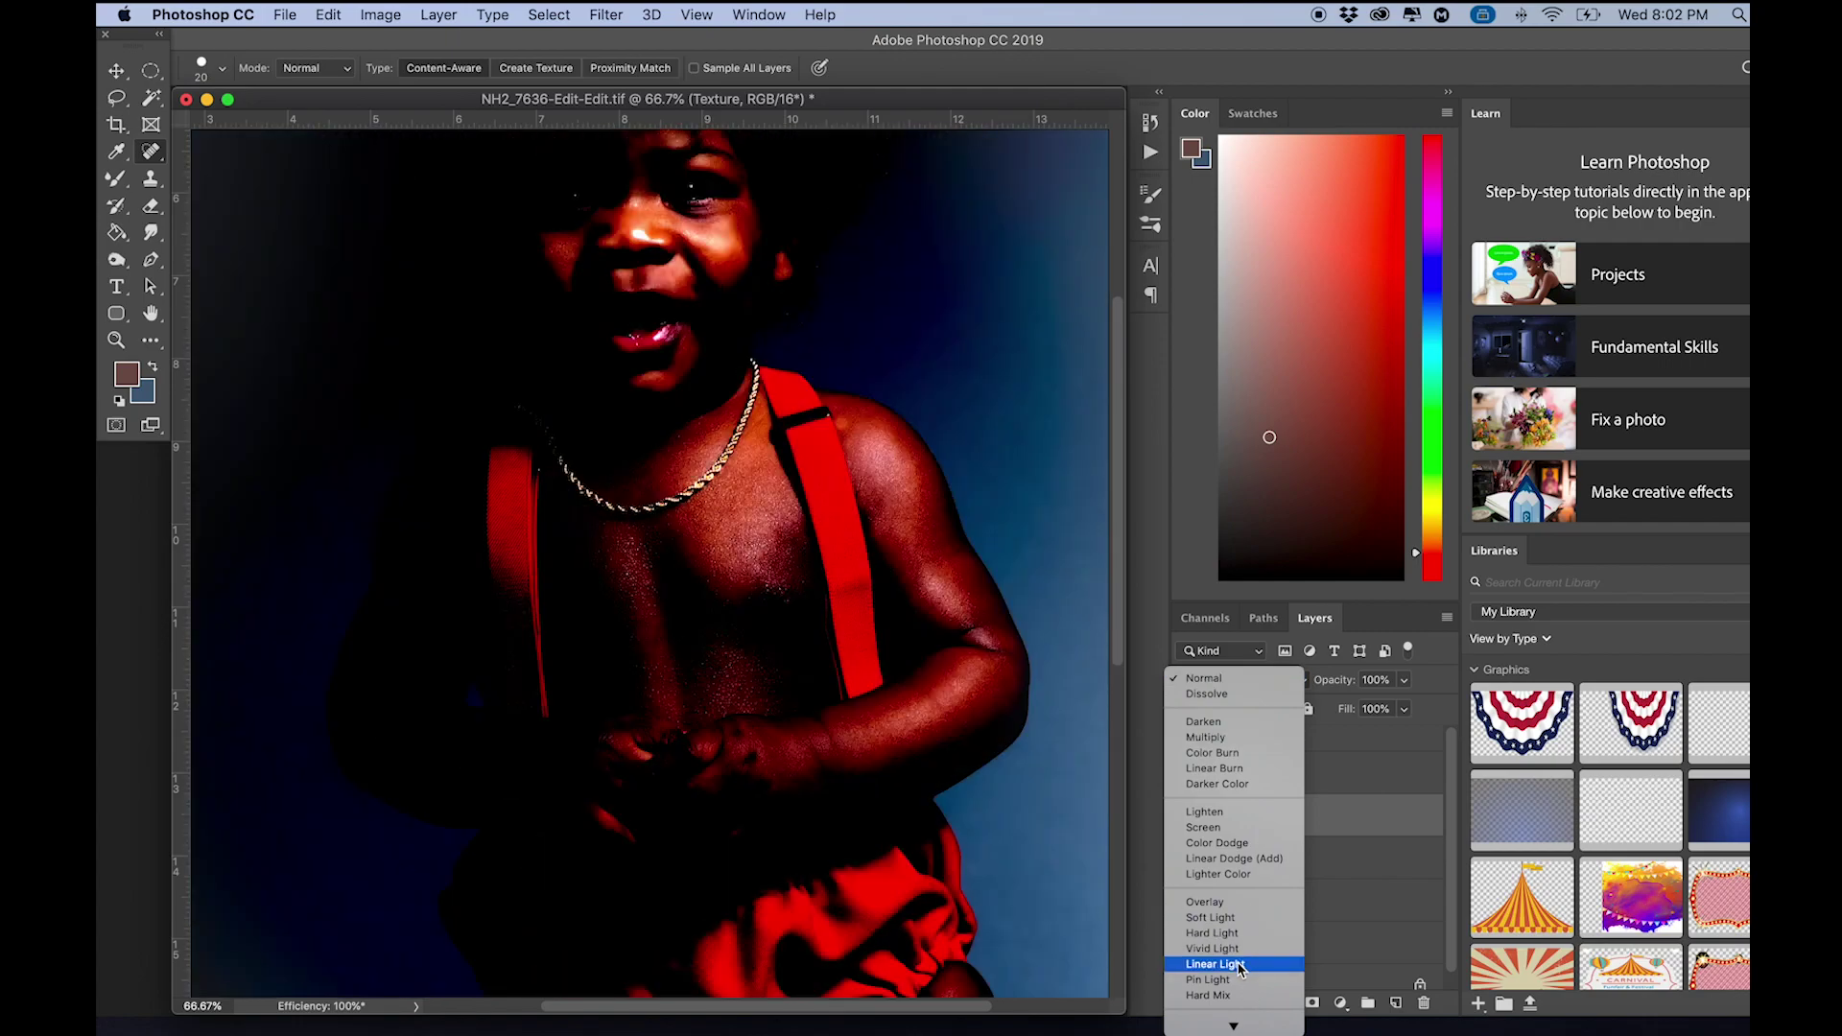
pyautogui.click(1240, 965)
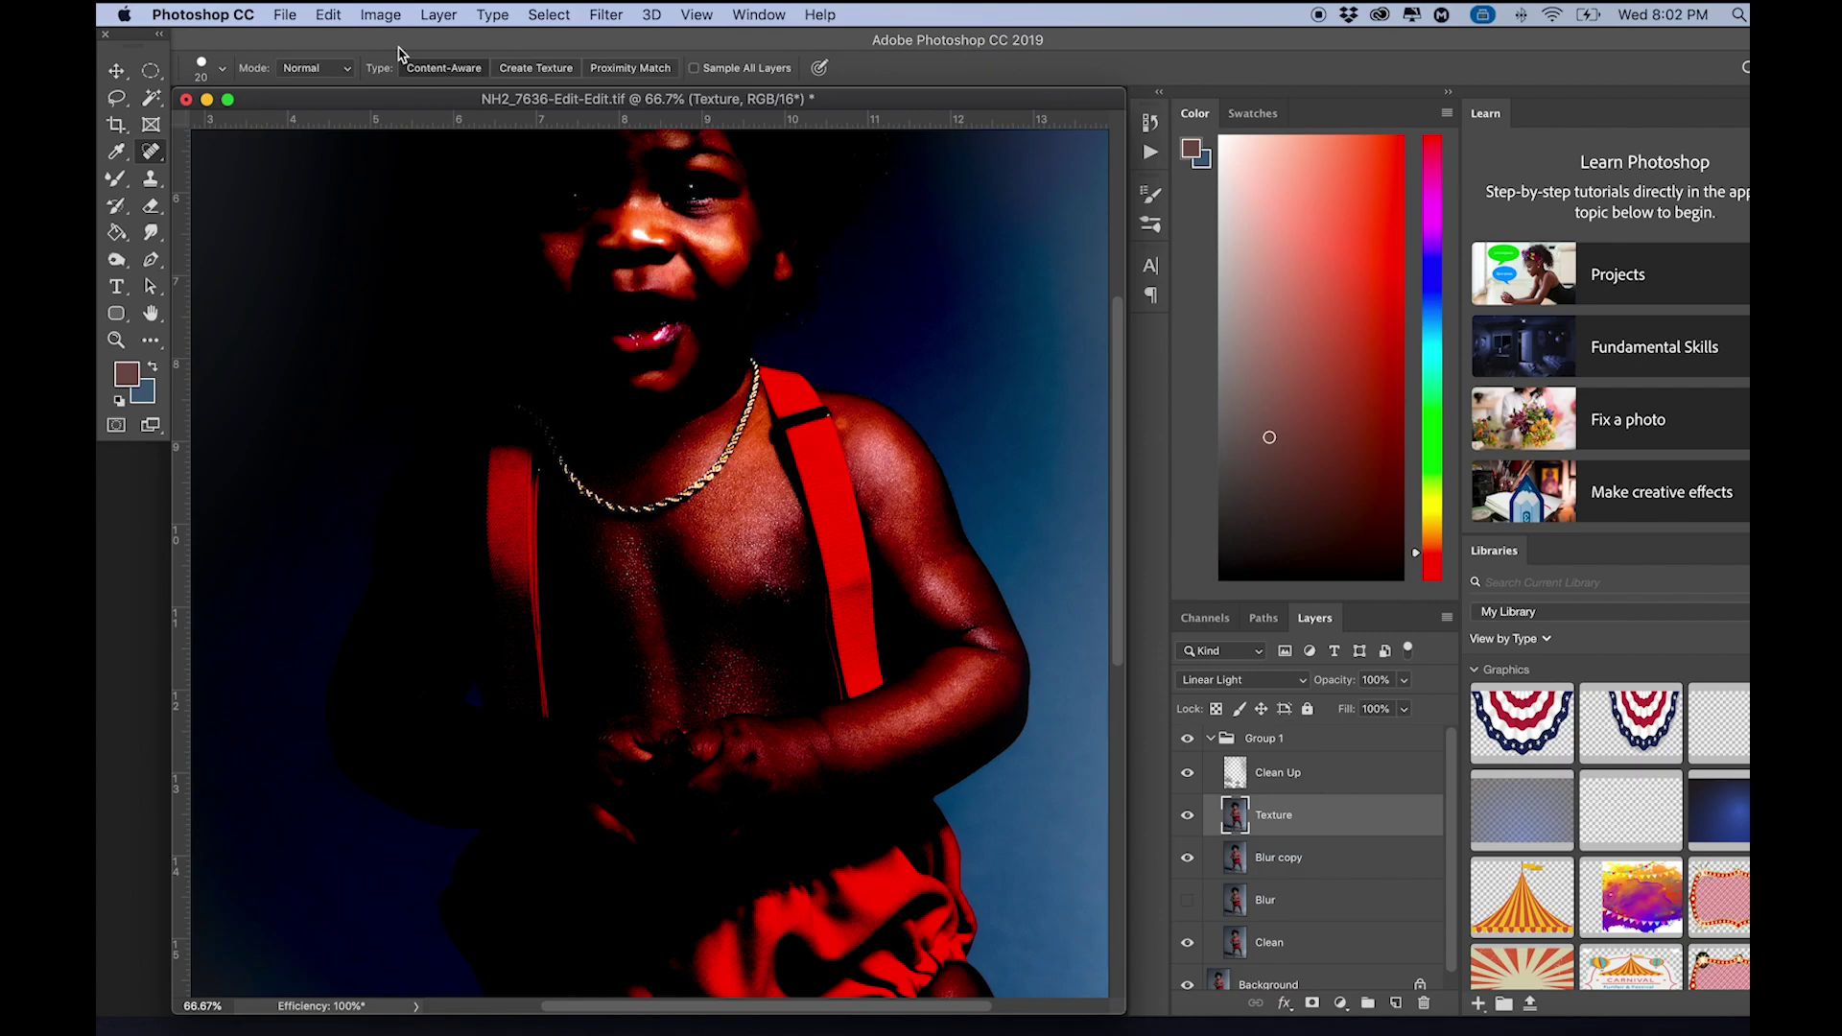
# - Start Apply Image on the Texture layer with Blur copy as the source layer and Add blending
pyautogui.click(380, 15)
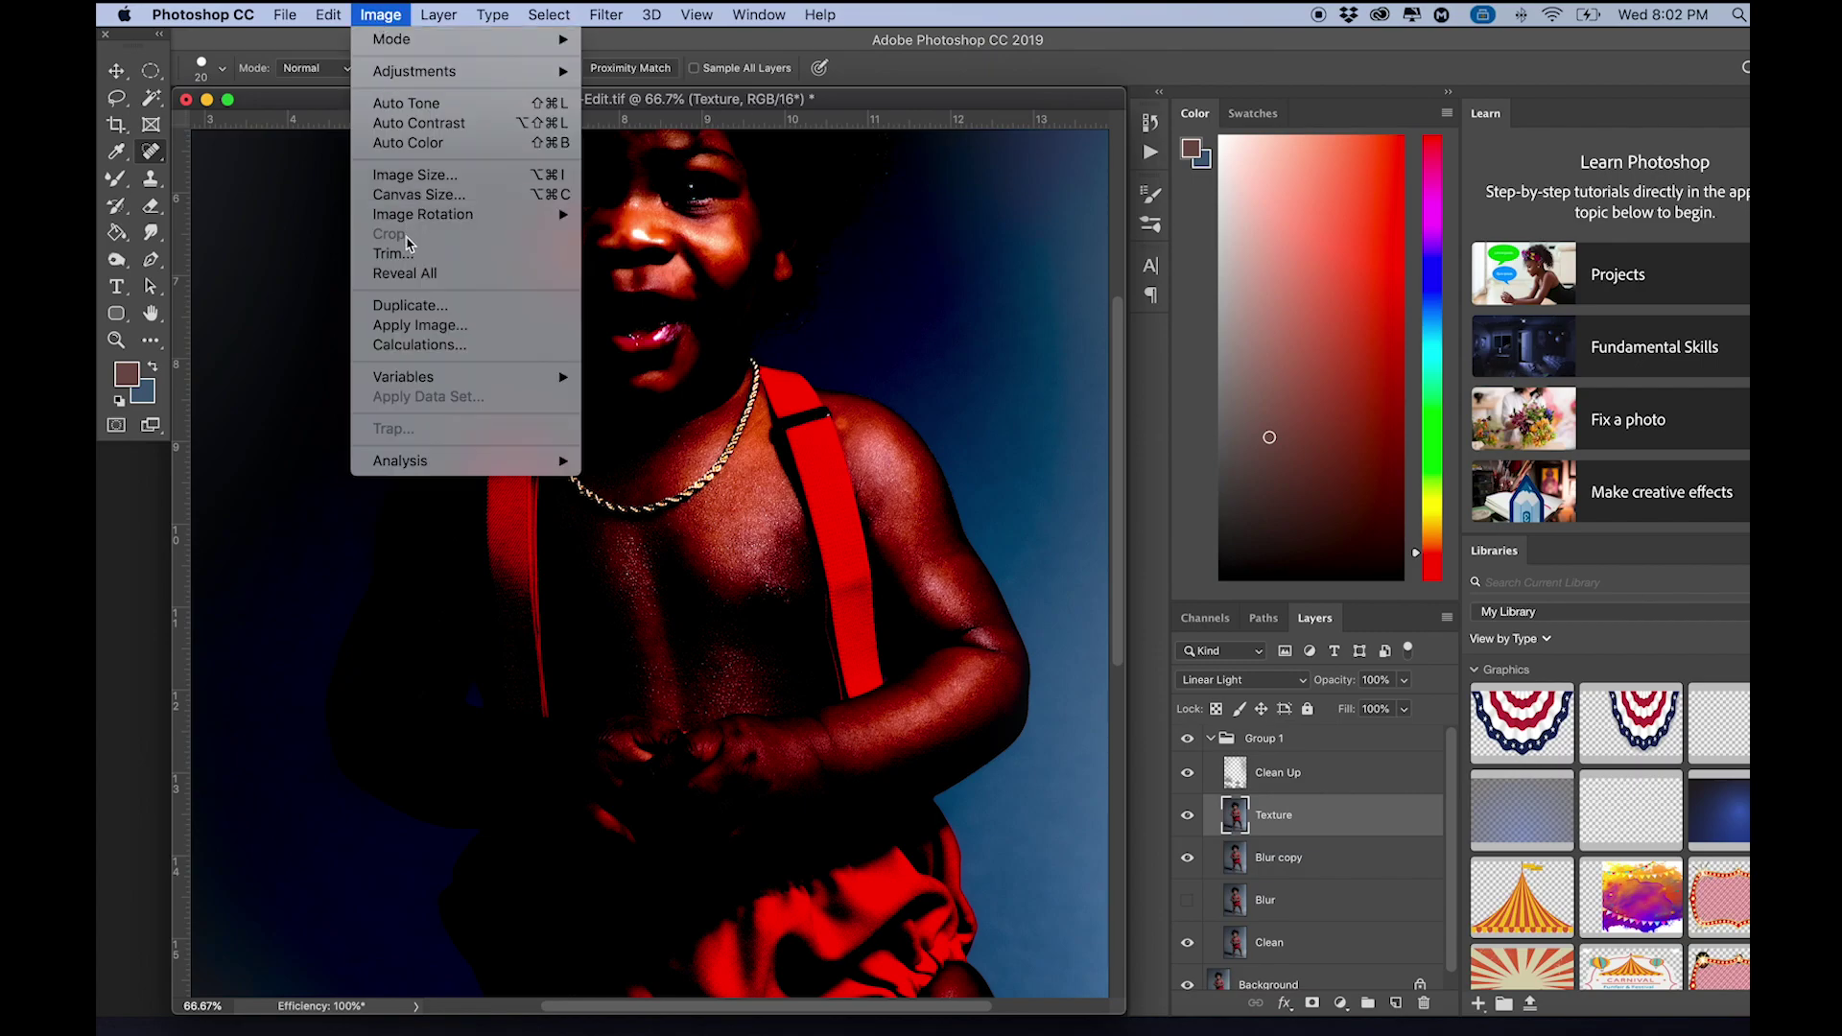
pyautogui.click(436, 325)
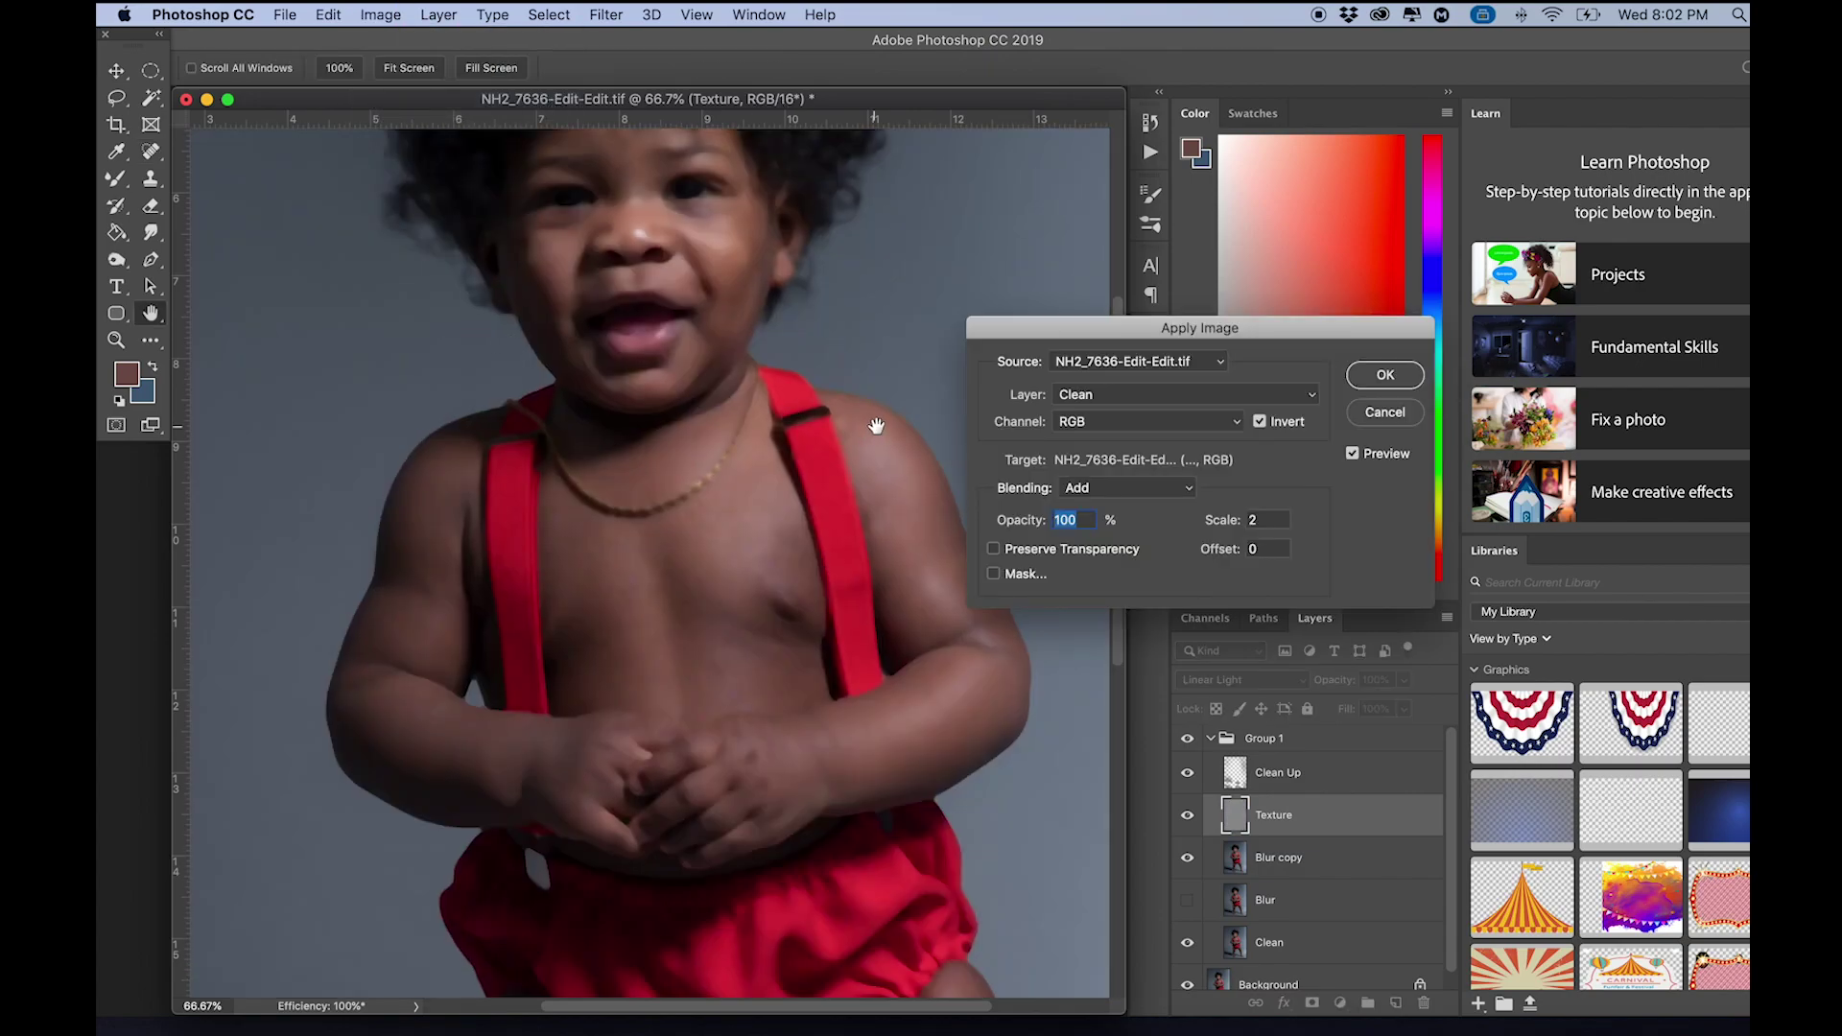
pyautogui.click(1201, 402)
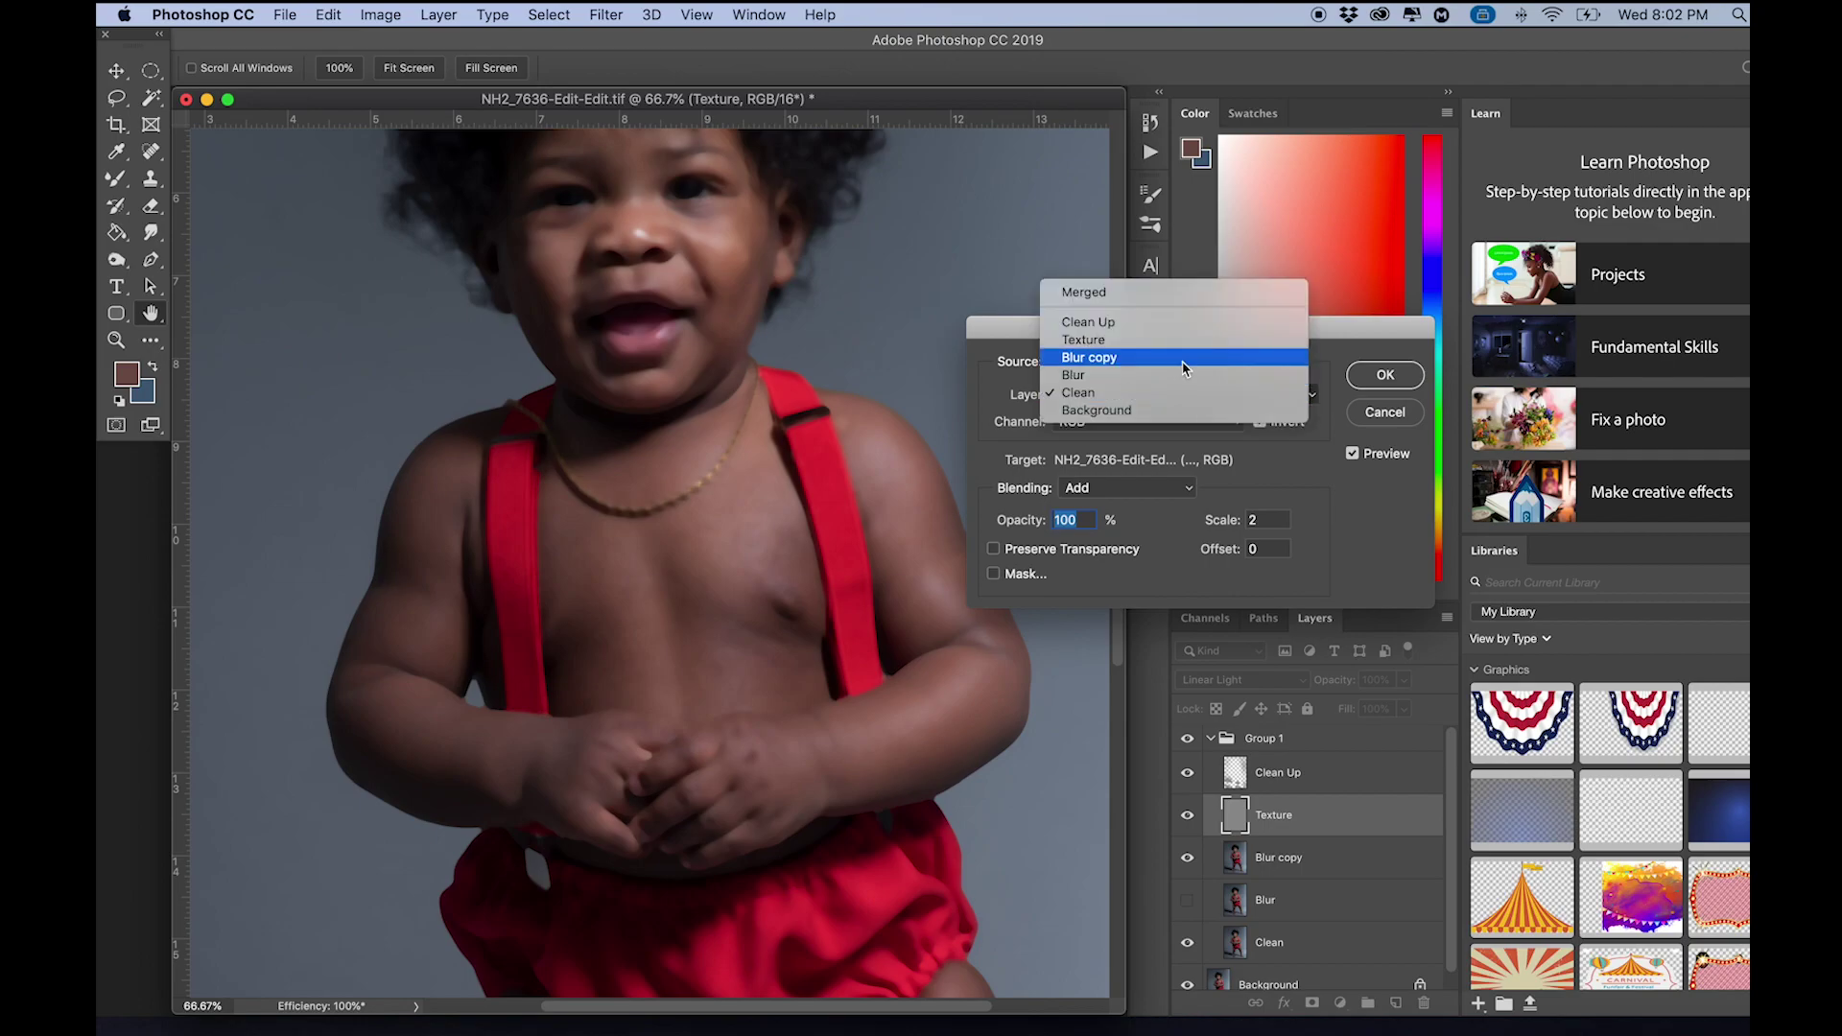
pyautogui.click(1183, 361)
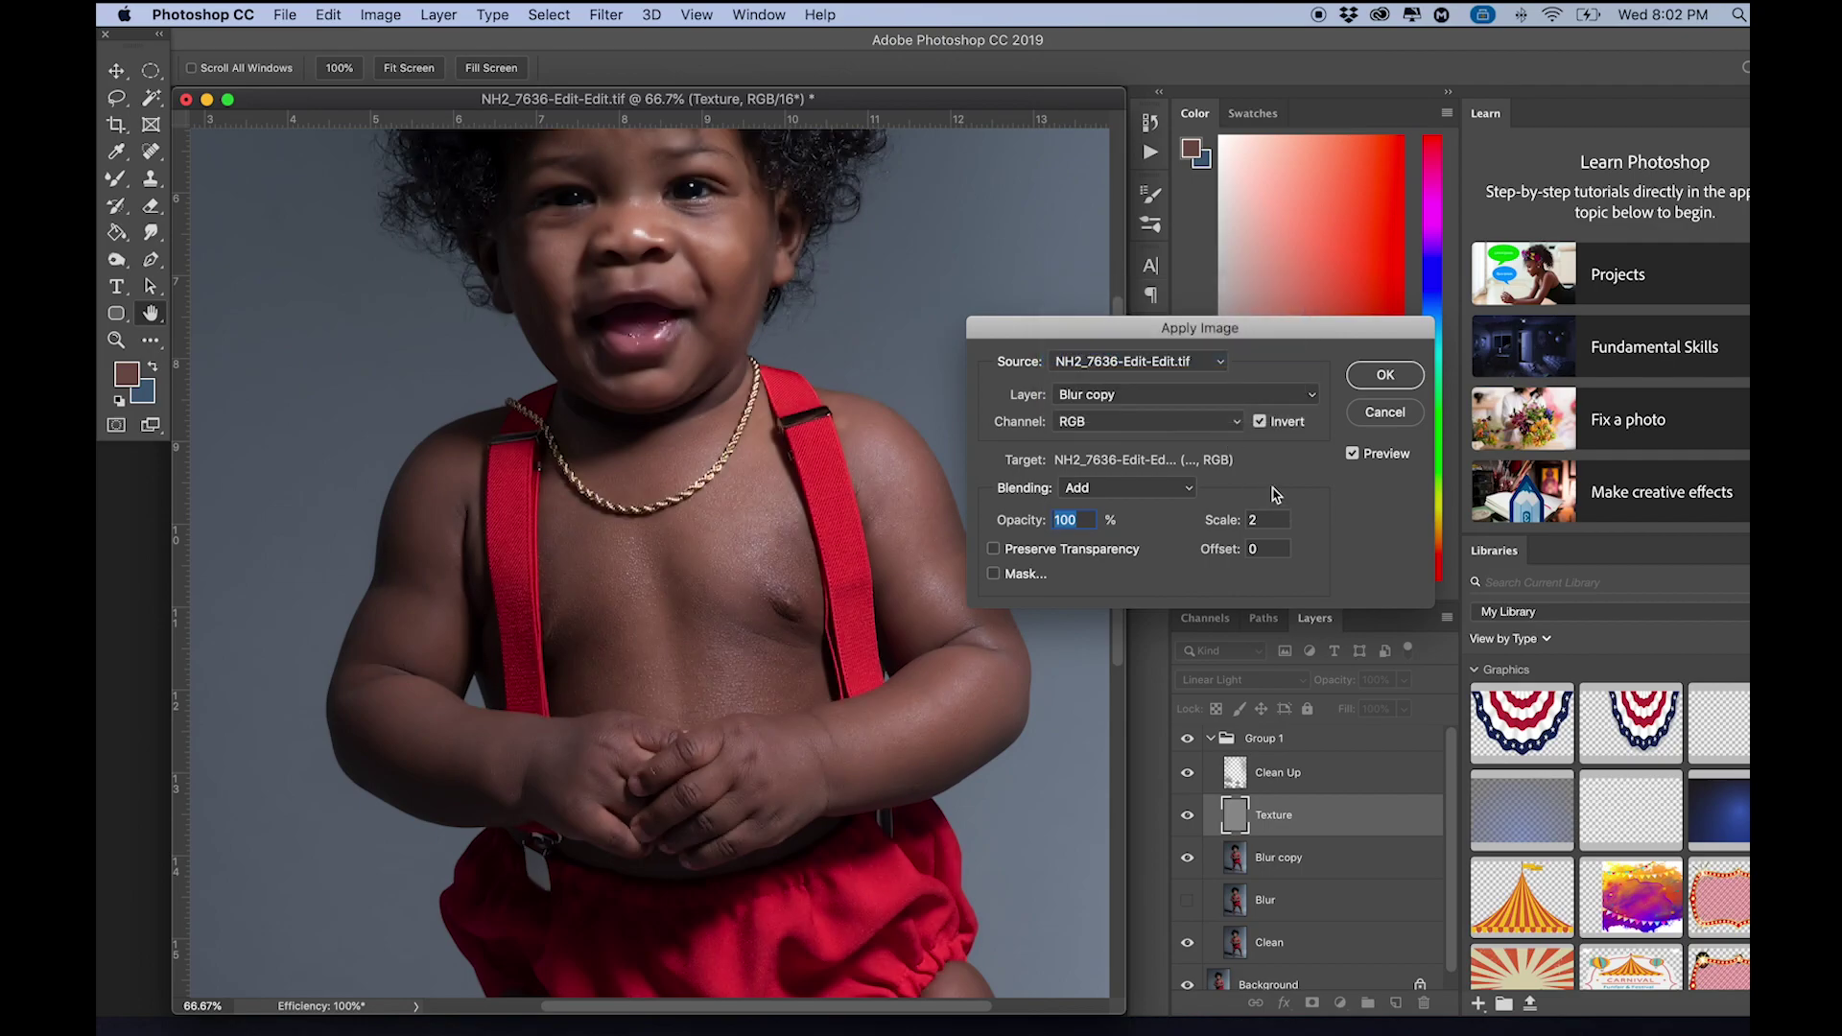
pyautogui.click(1177, 493)
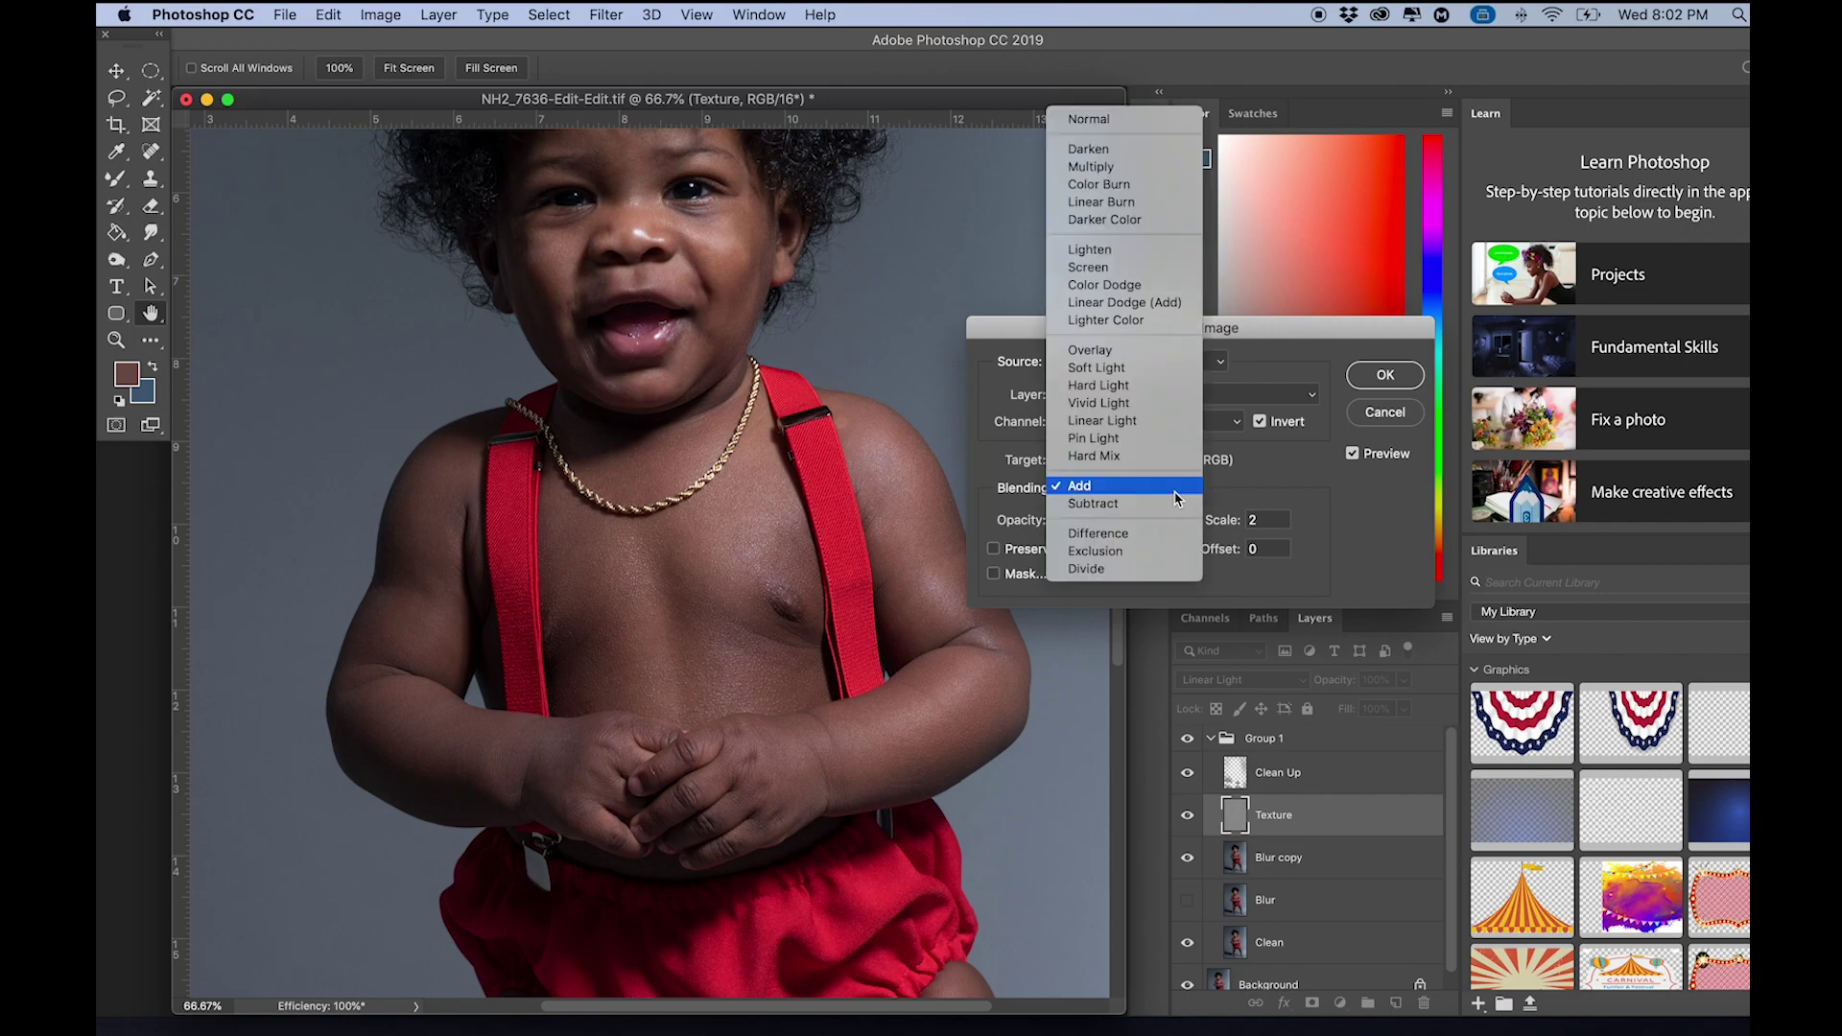
pyautogui.click(1122, 491)
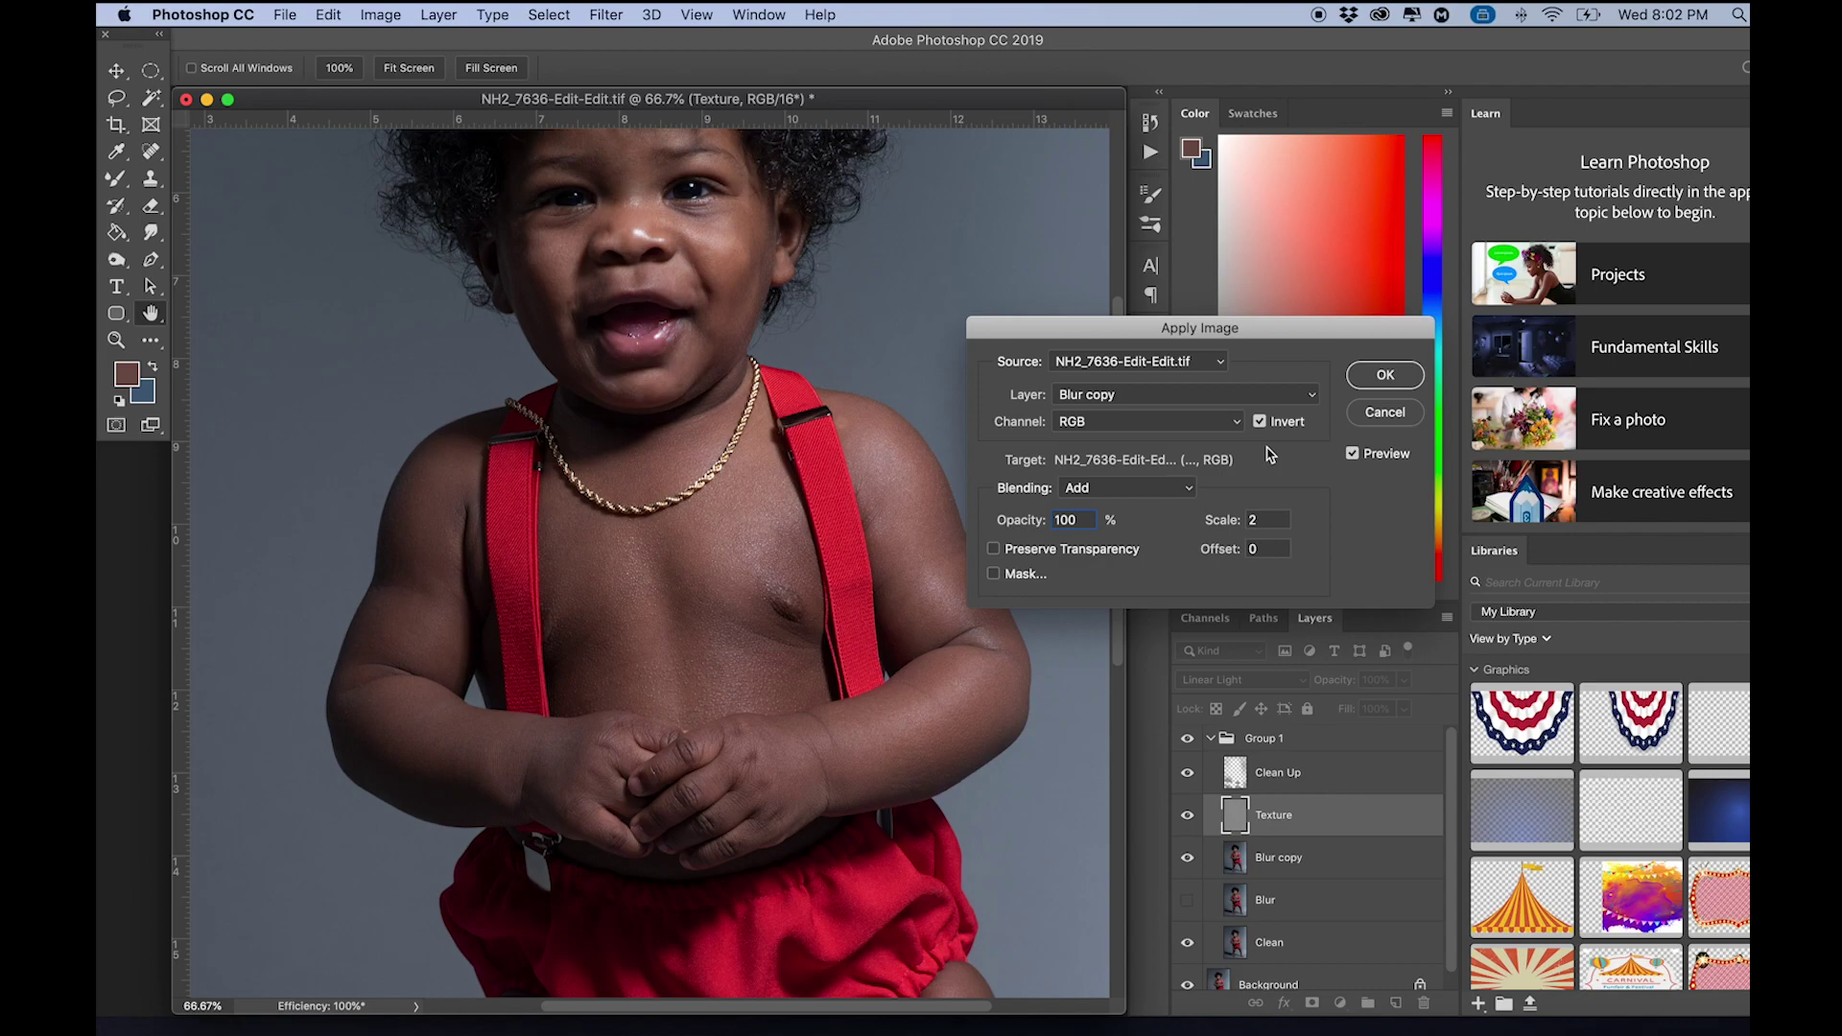
# - Try the Subtract variant of Apply Image with offset 128 and Invert switched off
pyautogui.click(1174, 493)
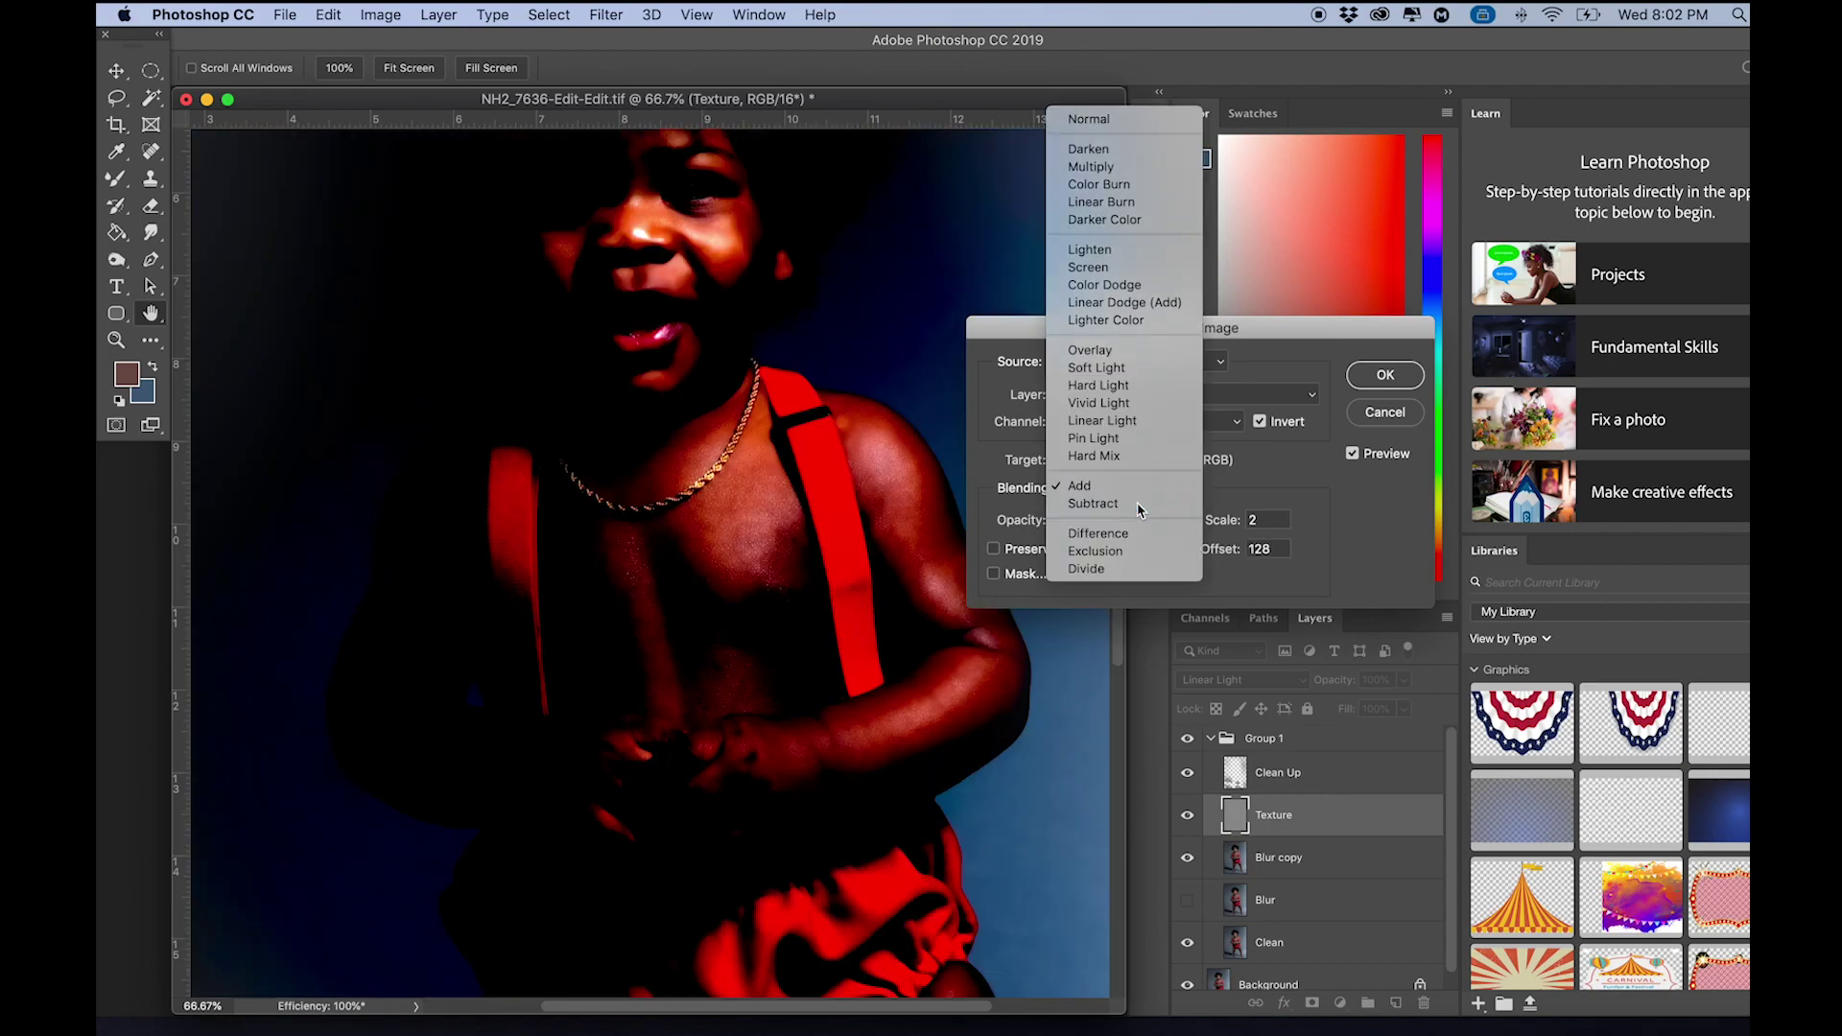
pyautogui.click(1142, 503)
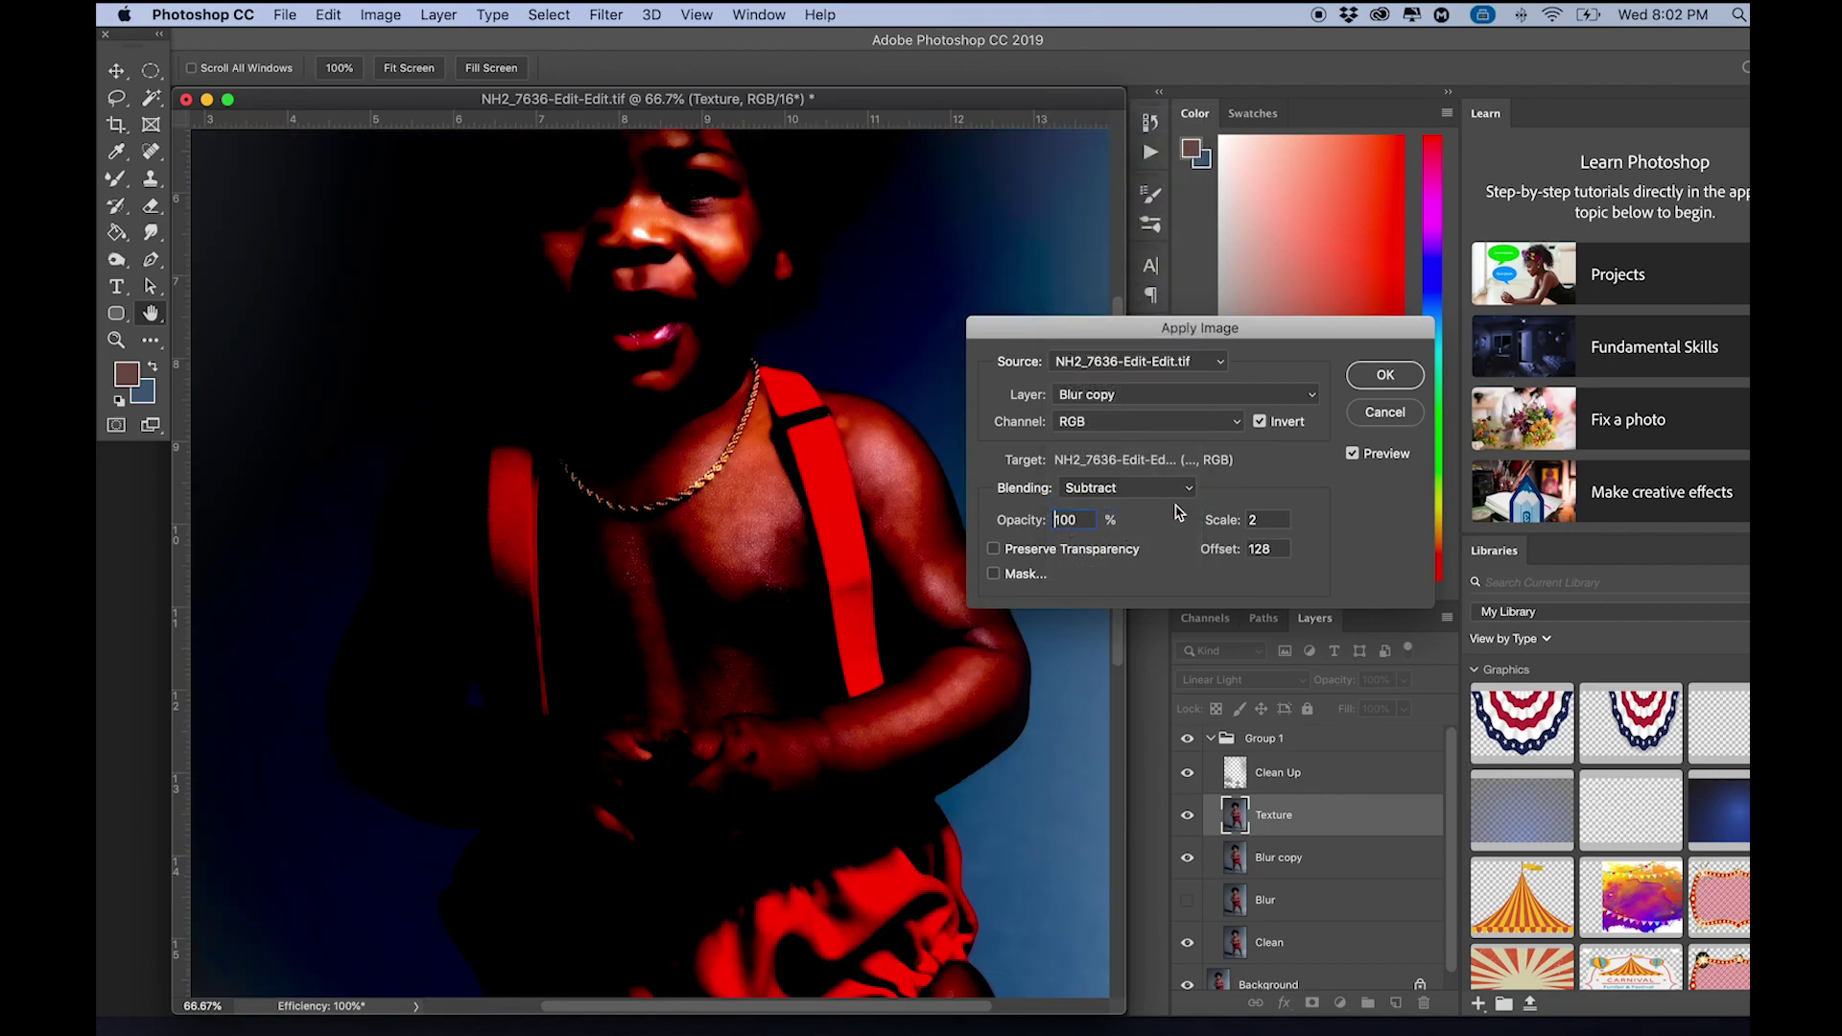
pyautogui.click(1256, 422)
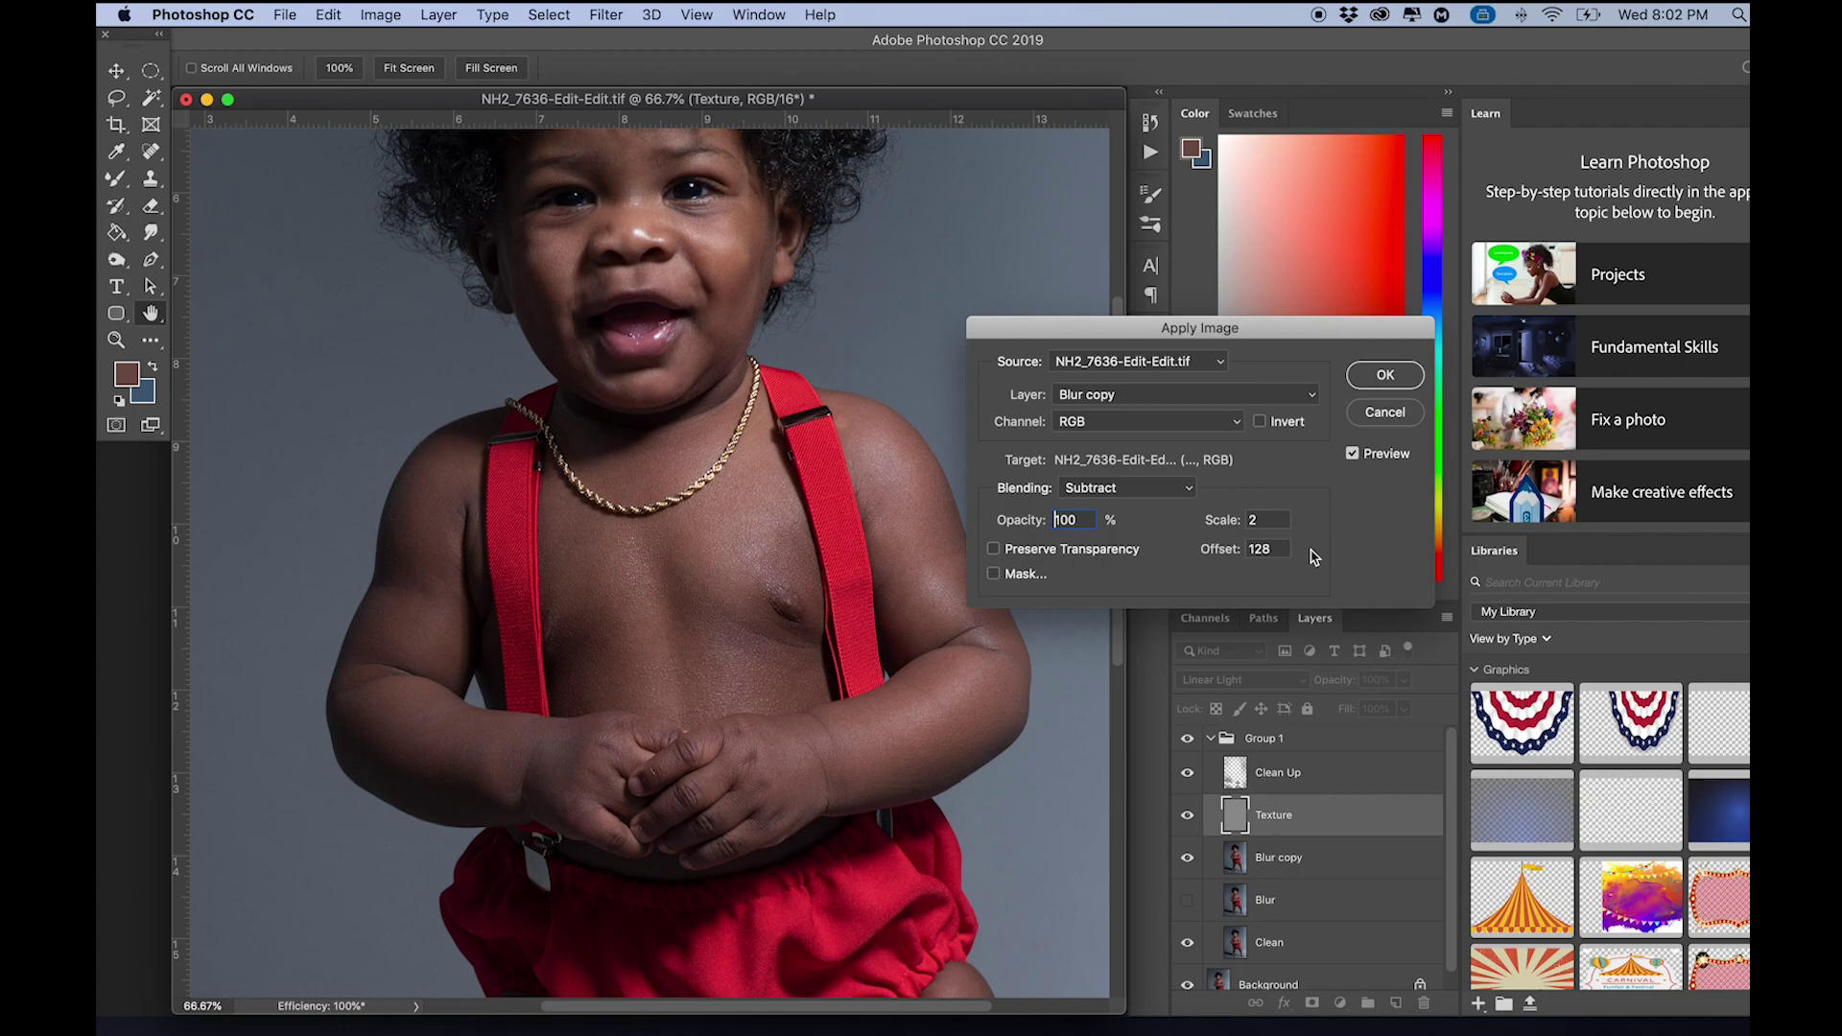
# - Apply the Blur copy source to the Texture layer with Invert on, Add blending, scale 2 and offset 0
pyautogui.click(1260, 421)
pyautogui.click(1127, 487)
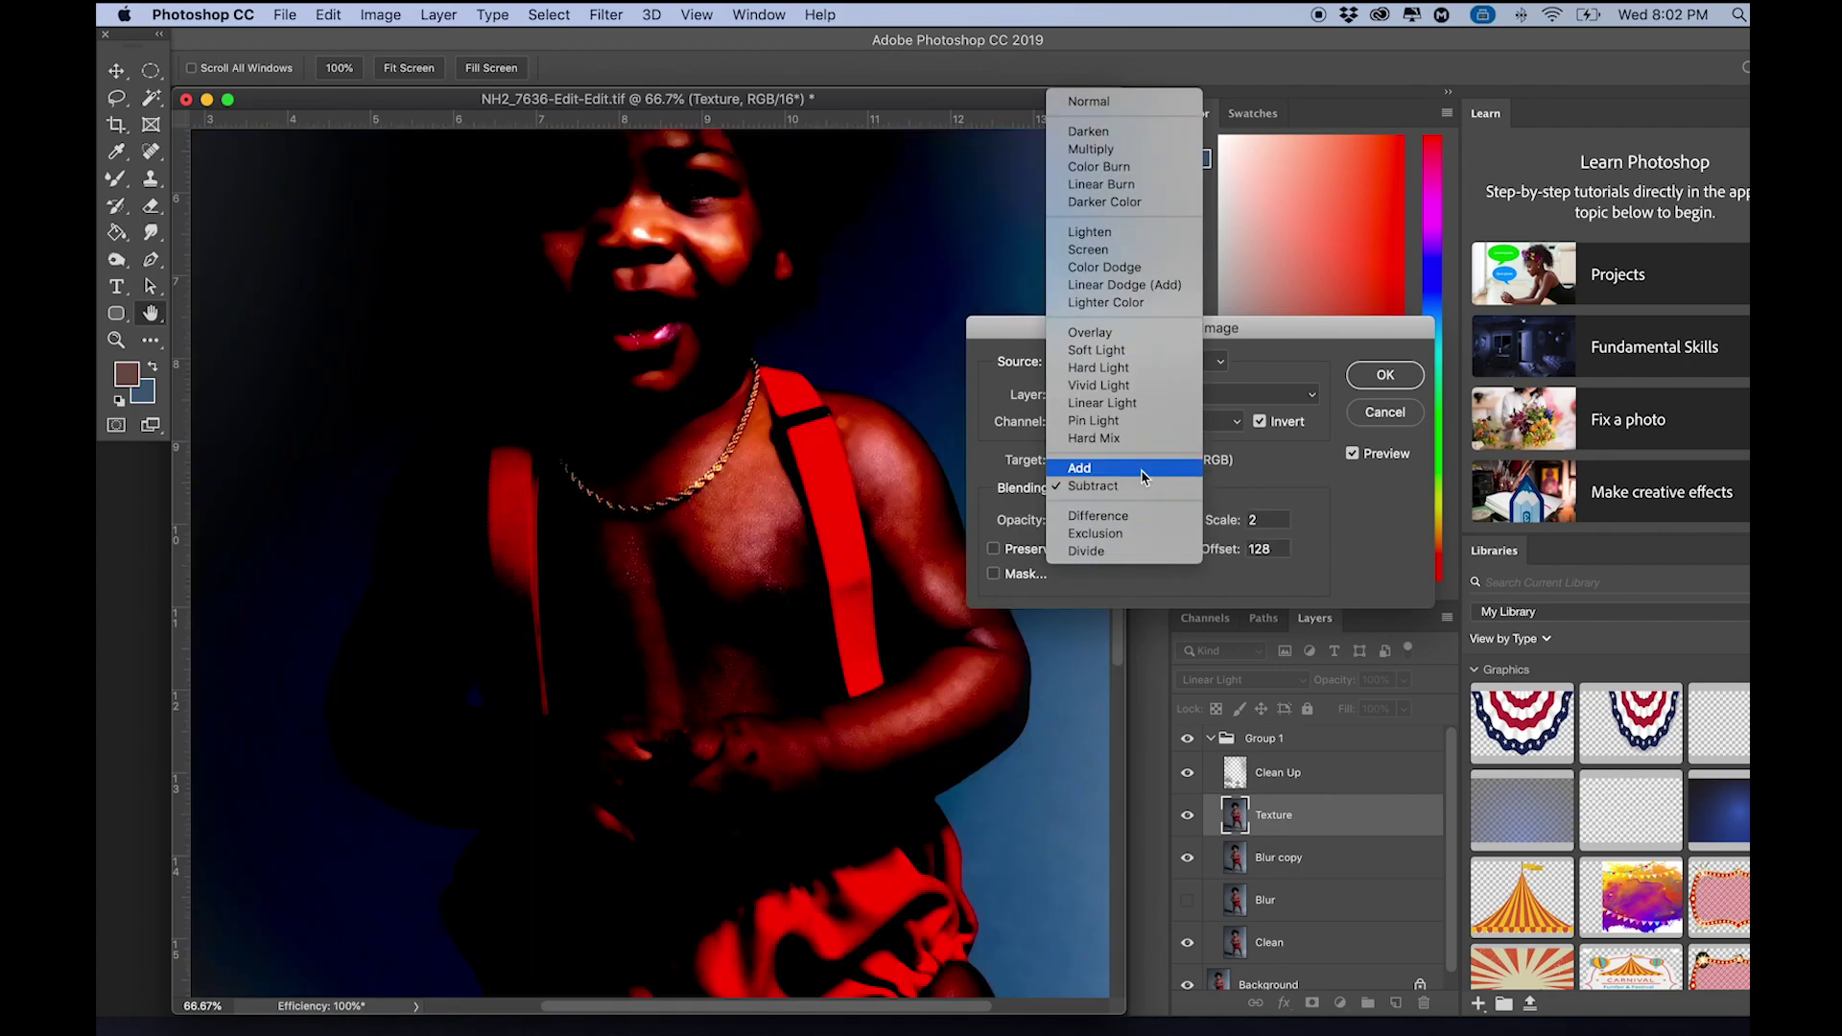
pyautogui.click(1141, 469)
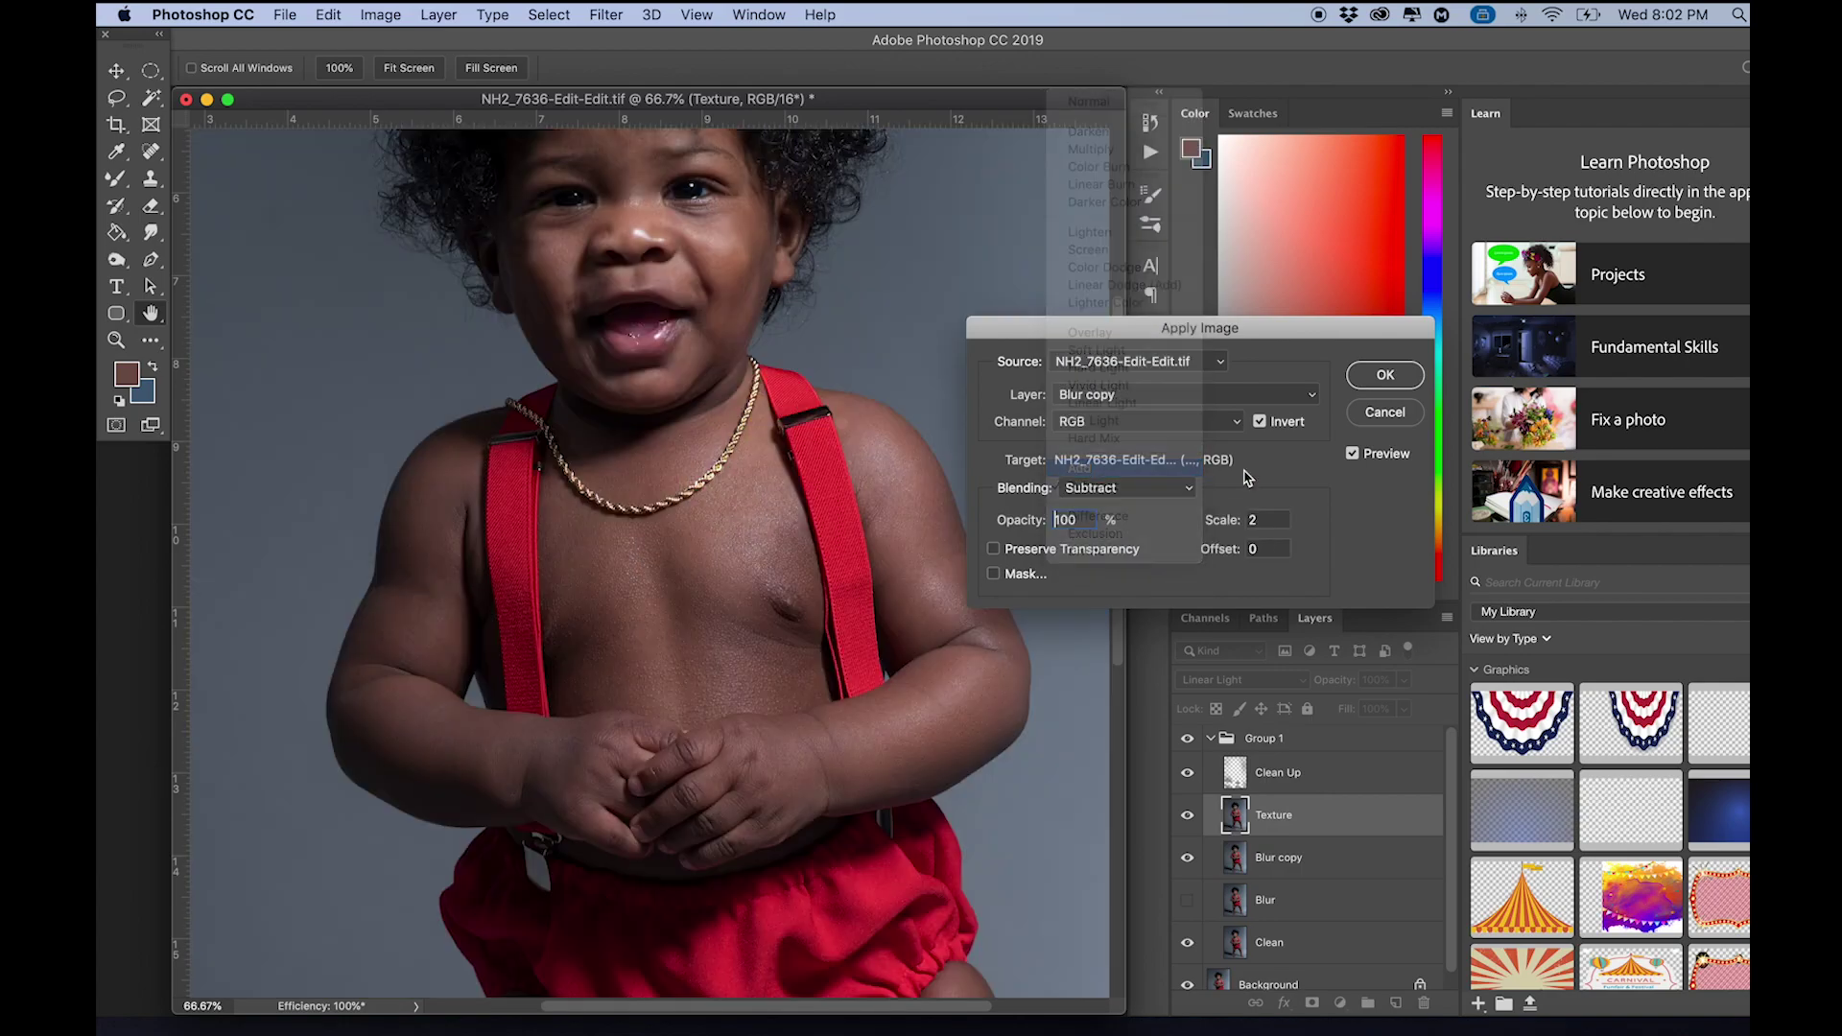
pyautogui.click(1384, 374)
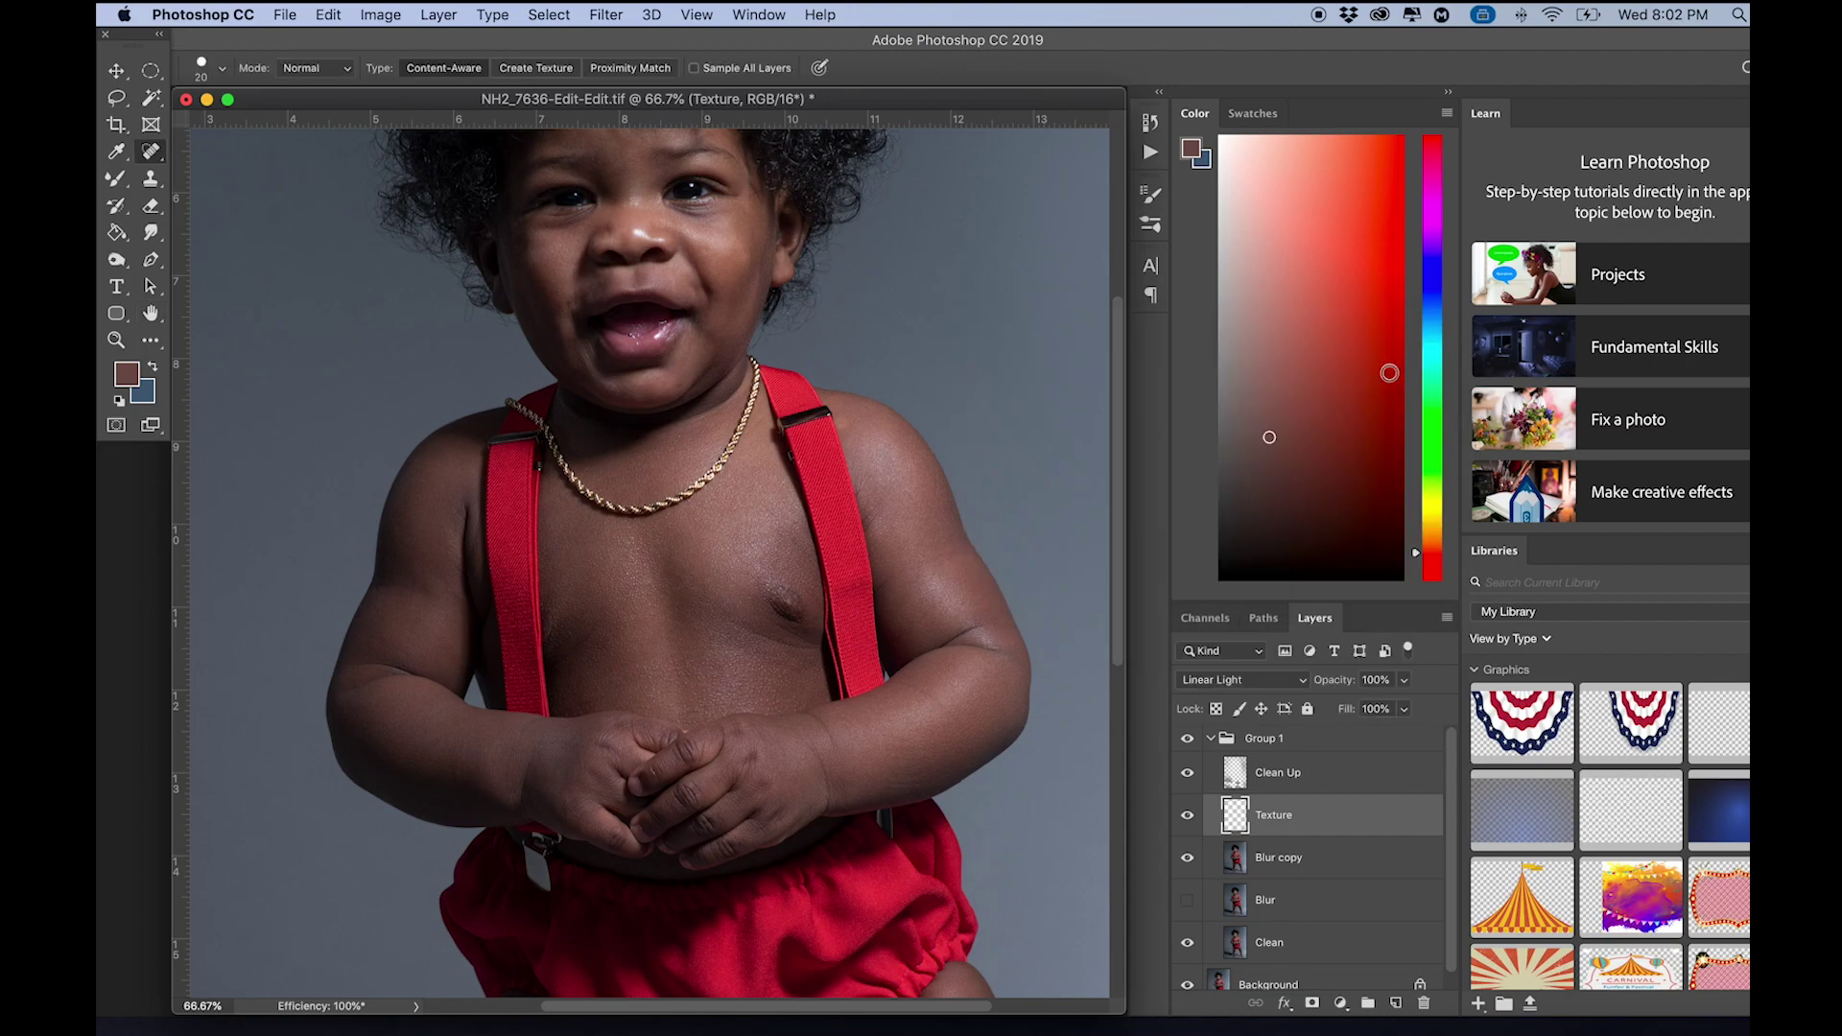
# - Hide the Texture layer and choose the Mixer Brush Tool for work on the Blur copy layer
pyautogui.click(1188, 815)
pyautogui.click(1314, 862)
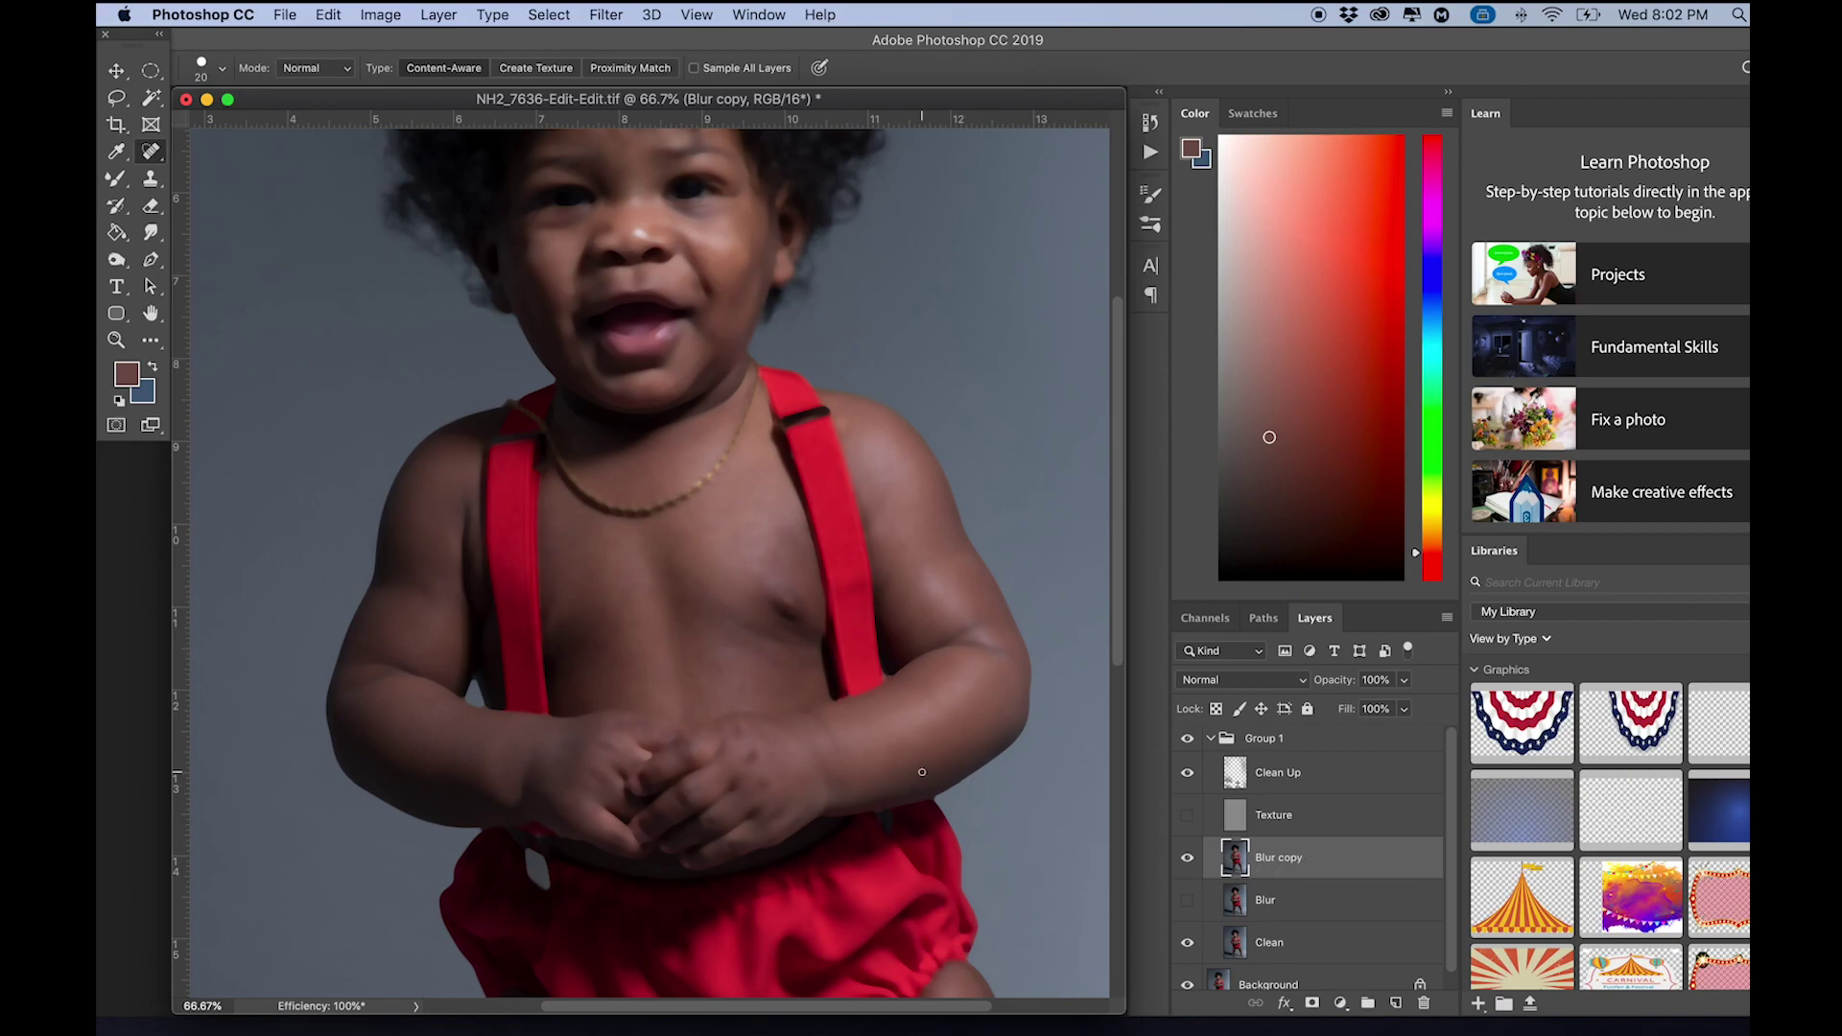
pyautogui.click(116, 179)
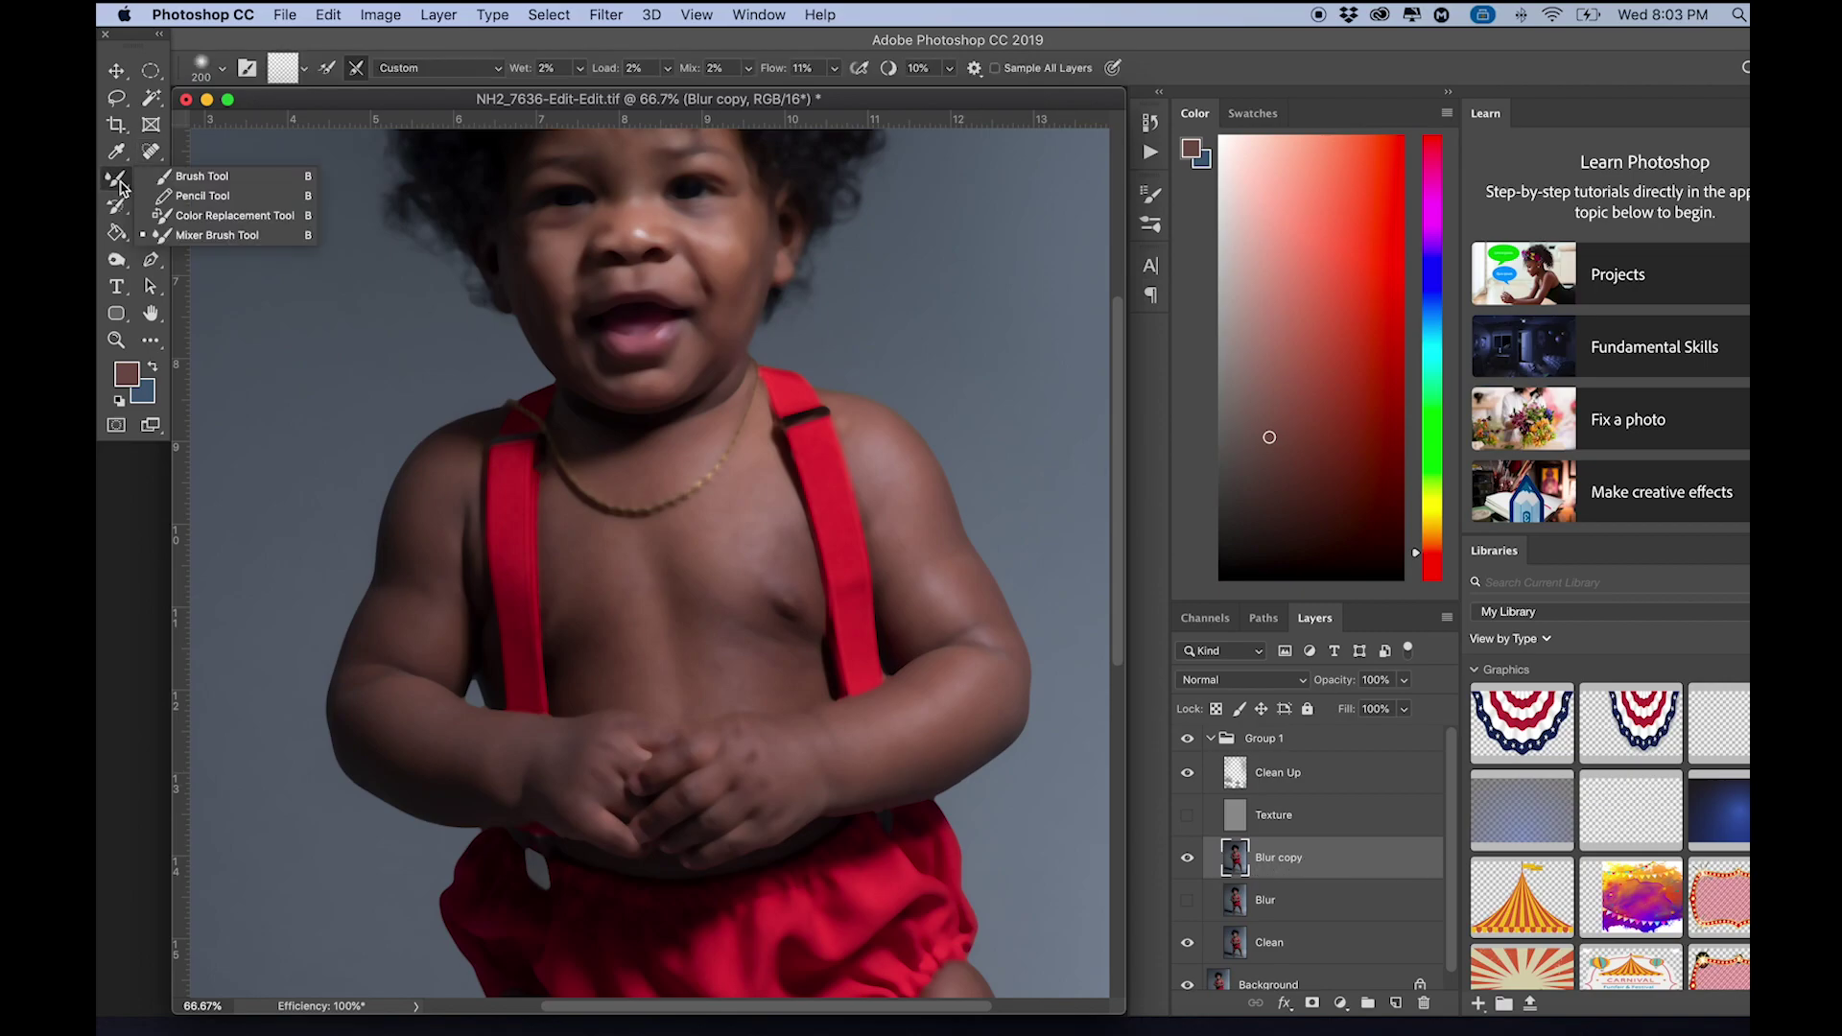
pyautogui.moveTo(187, 211); pyautogui.dragTo(197, 233)
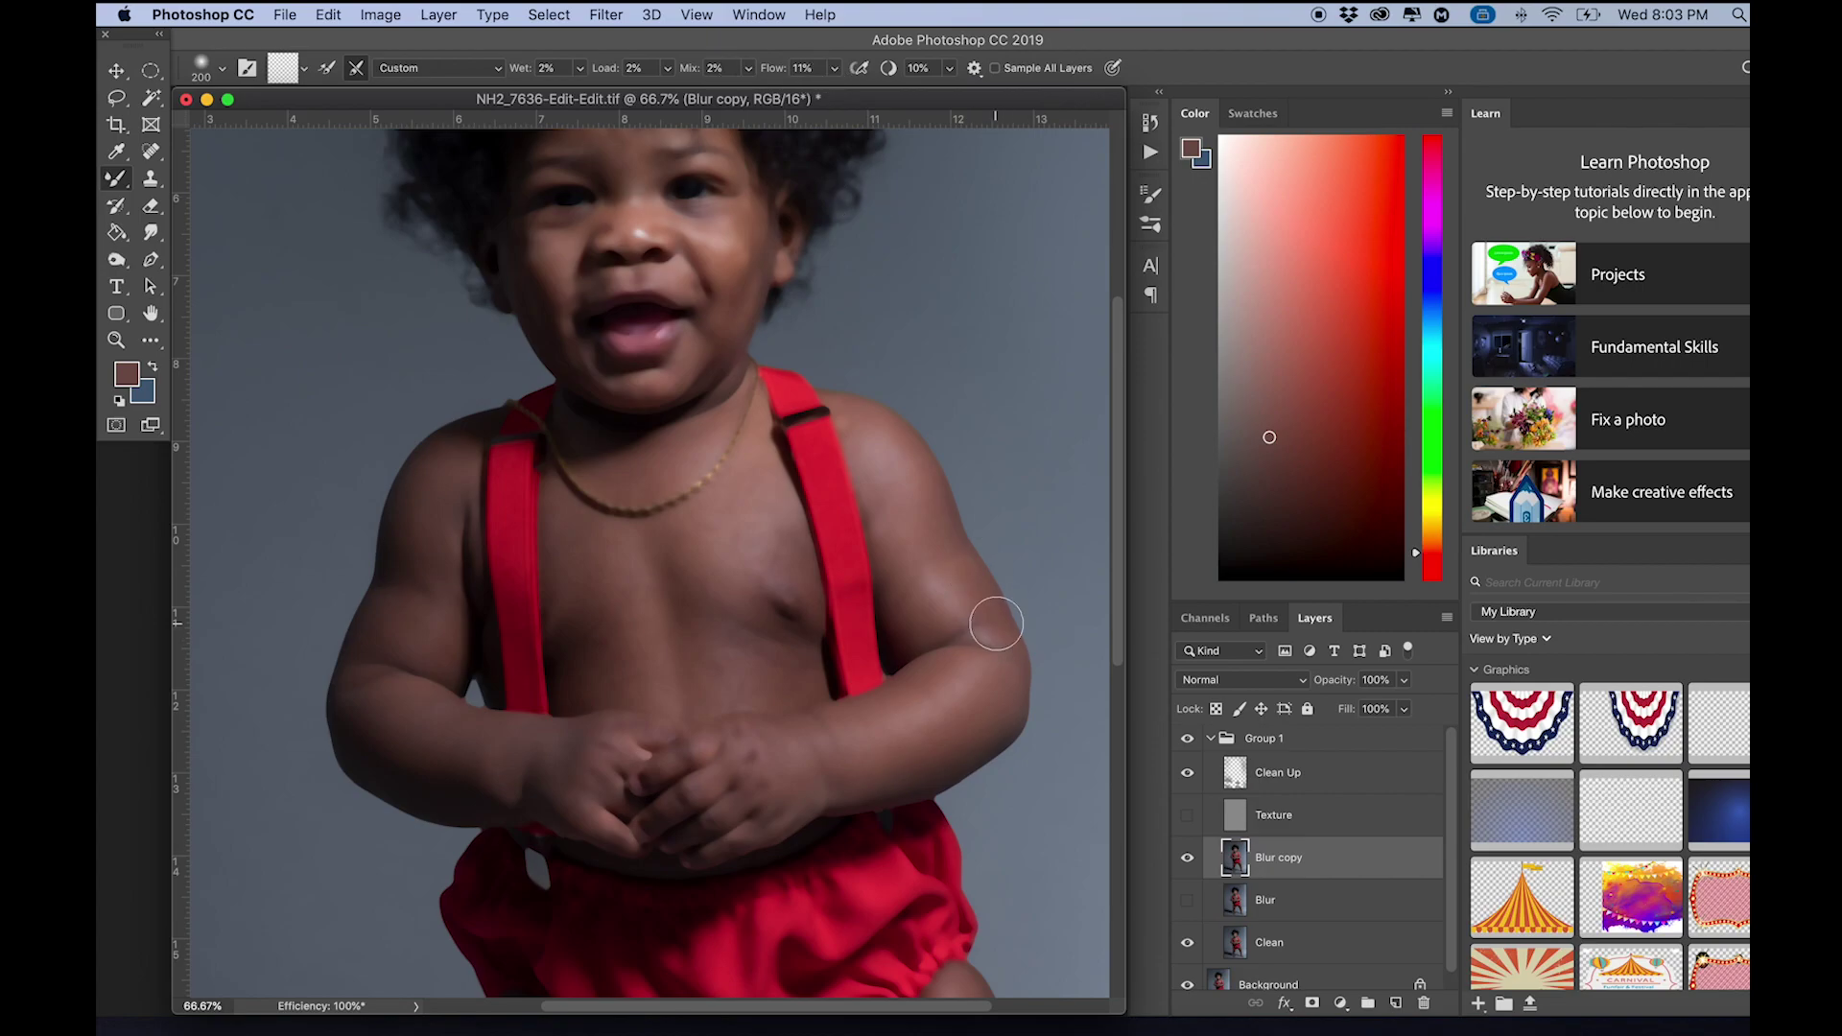
# - Sample the skin tone near the child's left shoulder and blend the upper arm with the Mixer Brush
pyautogui.press('i')
pyautogui.click(901, 473)
pyautogui.press('b')
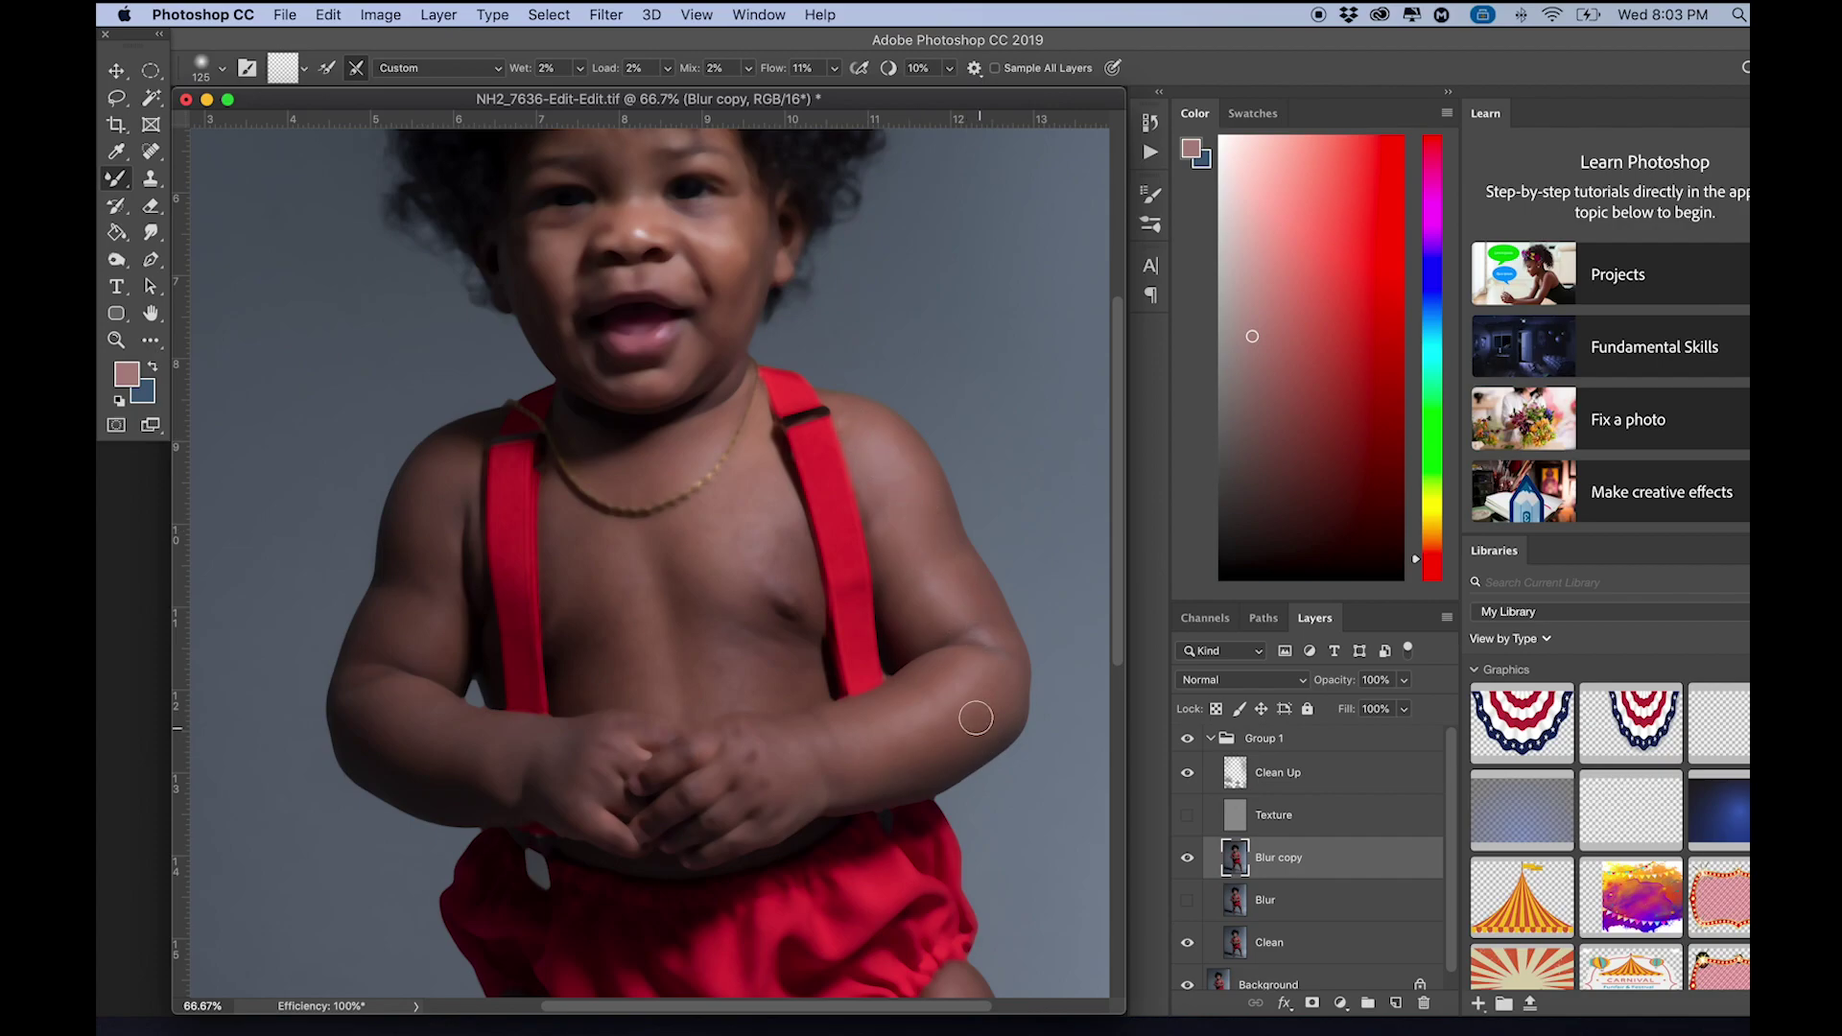
# - Blend the skin of the child's left forearm with the Mixer Brush, sampling its lighter and darker tones and reducing the brush size
pyautogui.keyDown('alt'); pyautogui.click(958, 685); pyautogui.keyUp('alt')
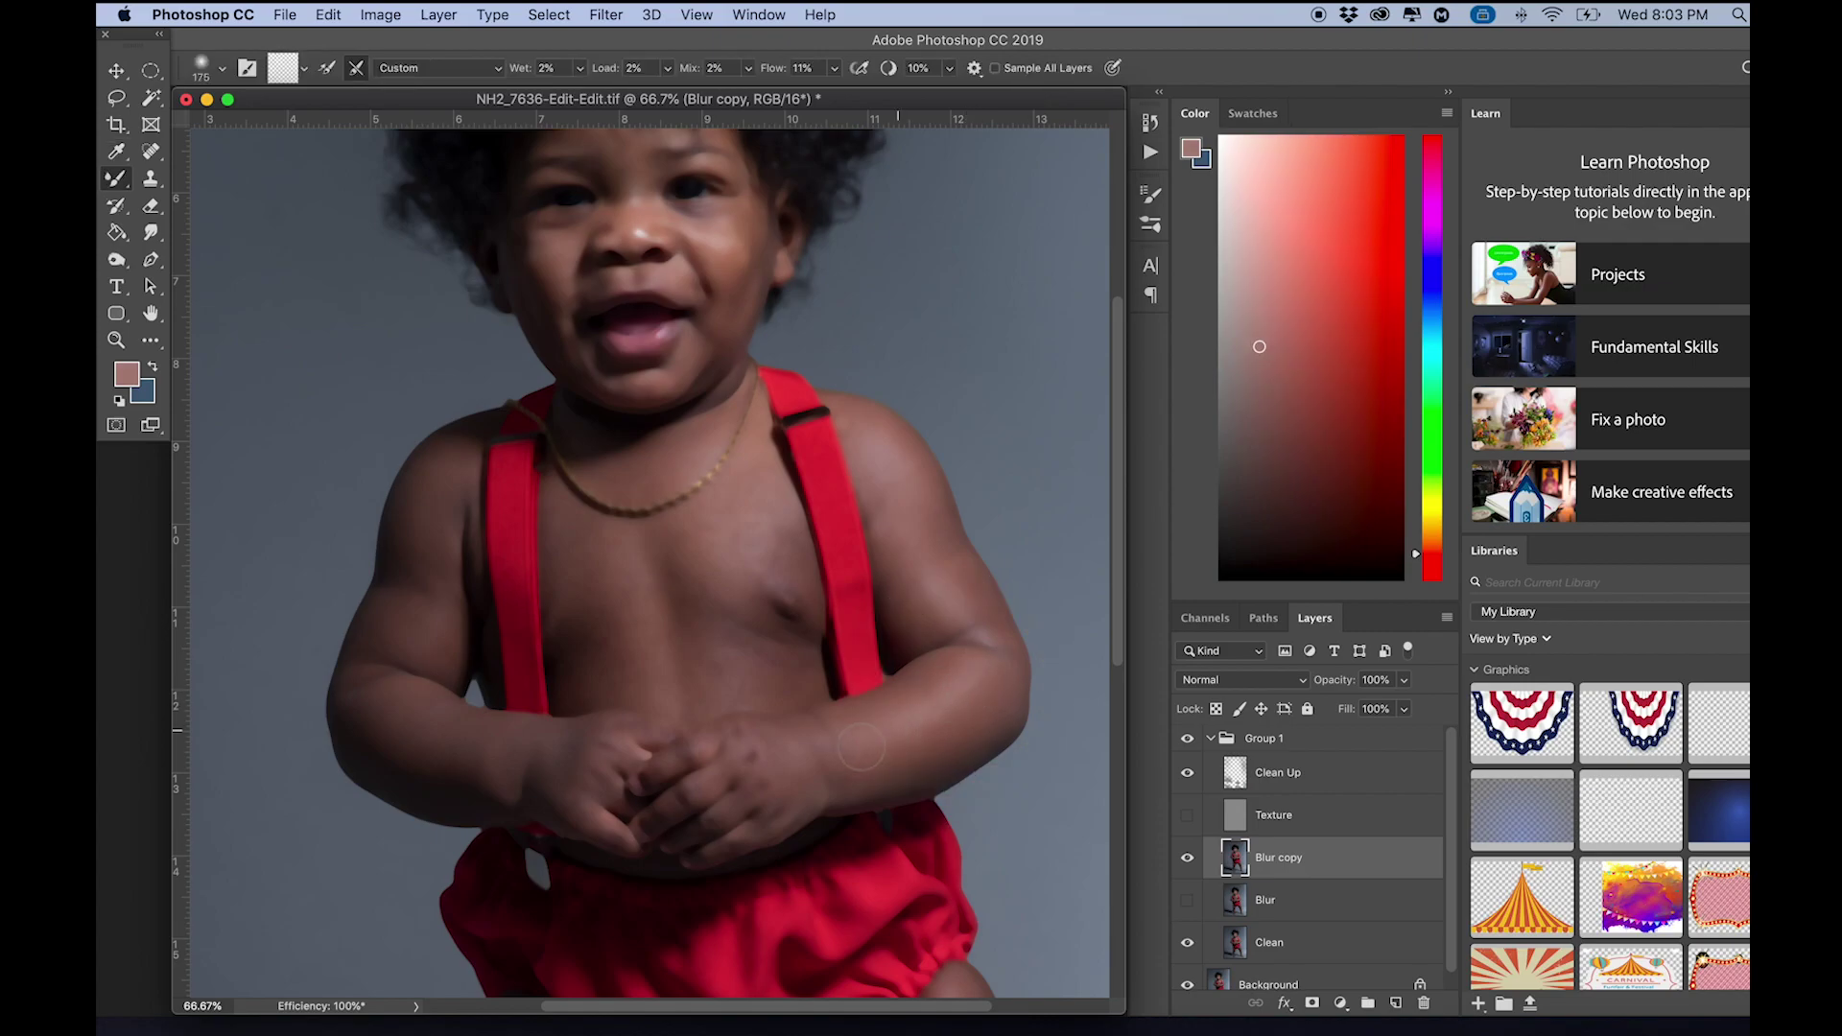
pyautogui.press('i')
pyautogui.click(922, 758)
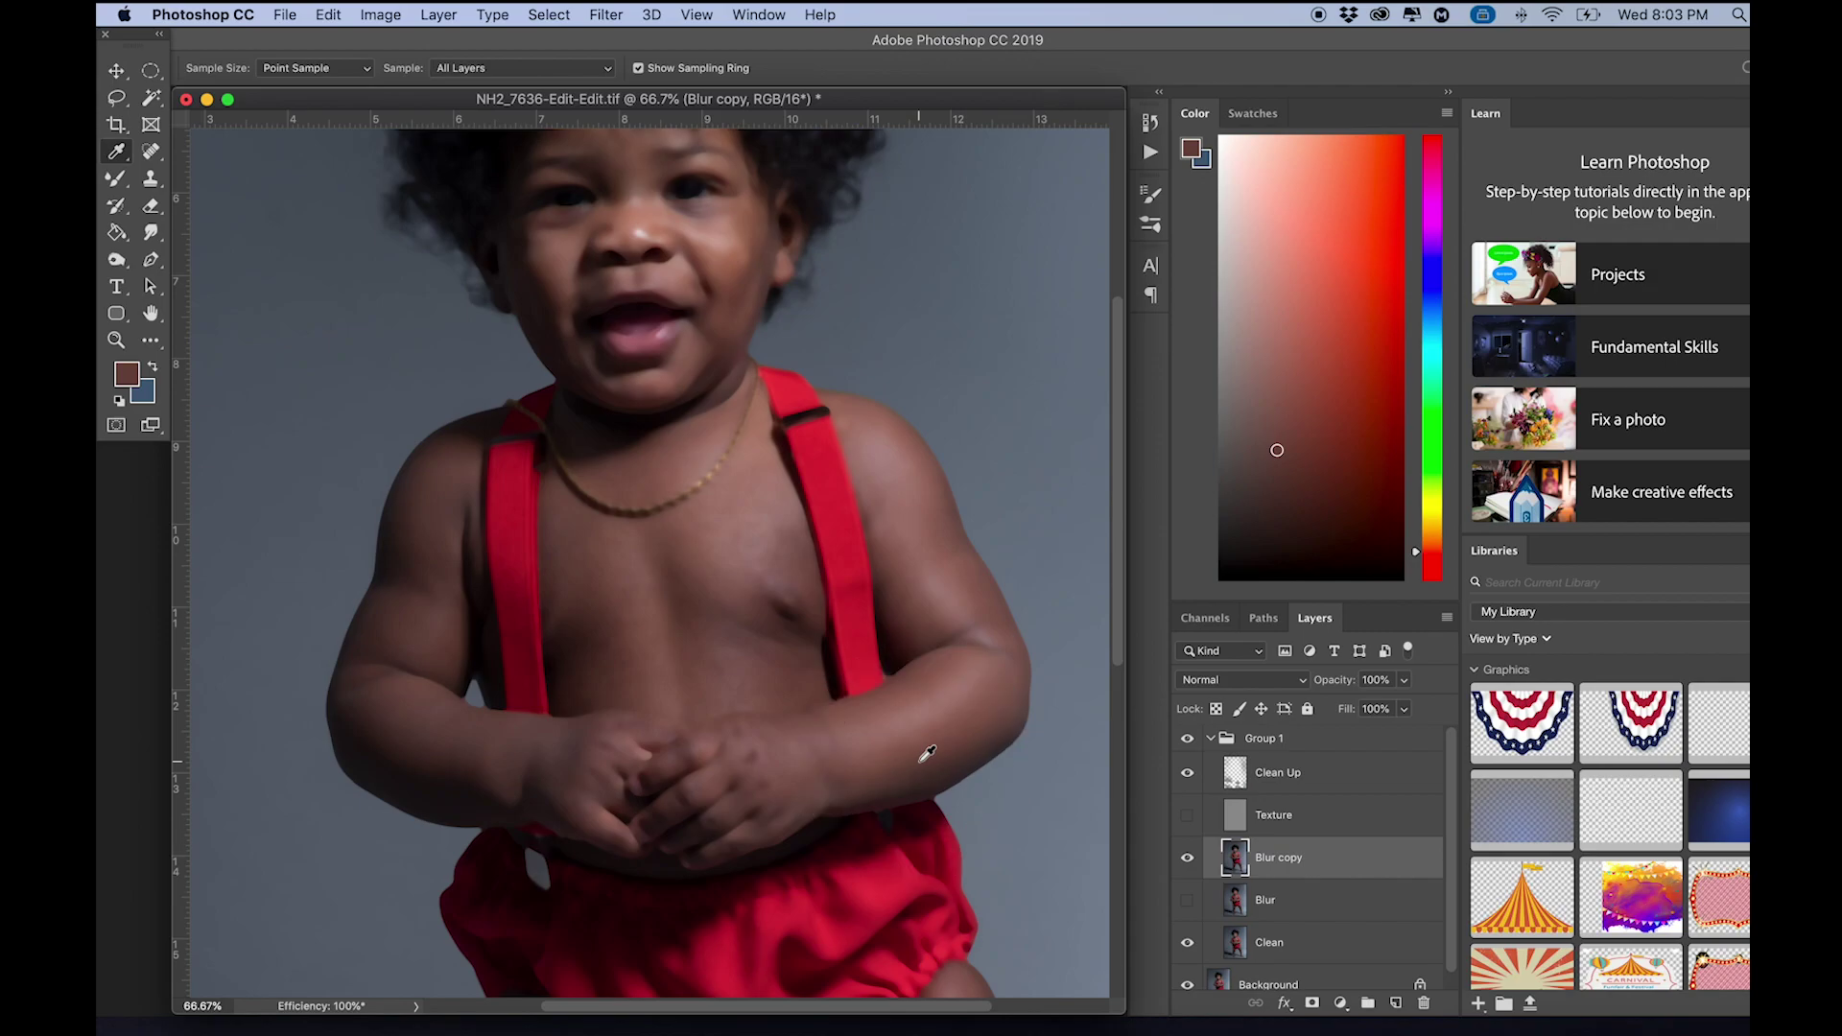
pyautogui.press('b')
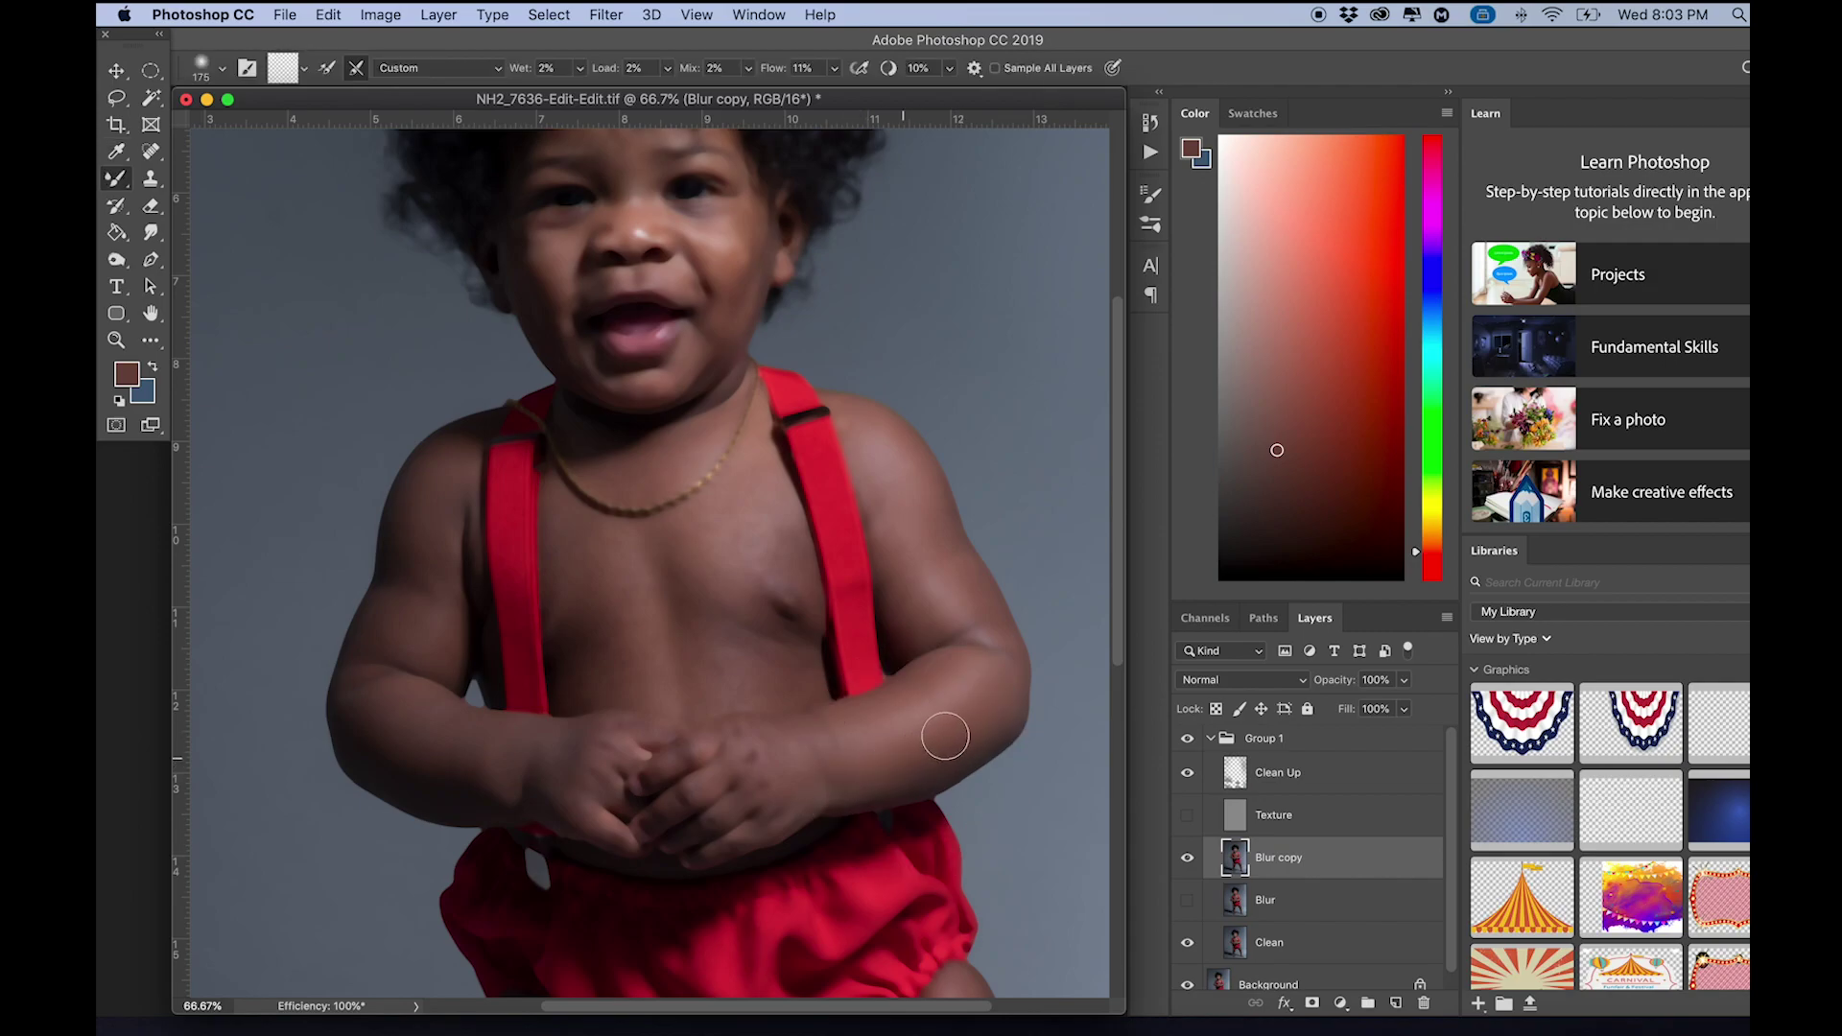
pyautogui.press('[')
pyautogui.press('[')
# - Sample the highlight on the child's left chest and blend the skin down toward the belly with the Mixer Brush
pyautogui.press('o')
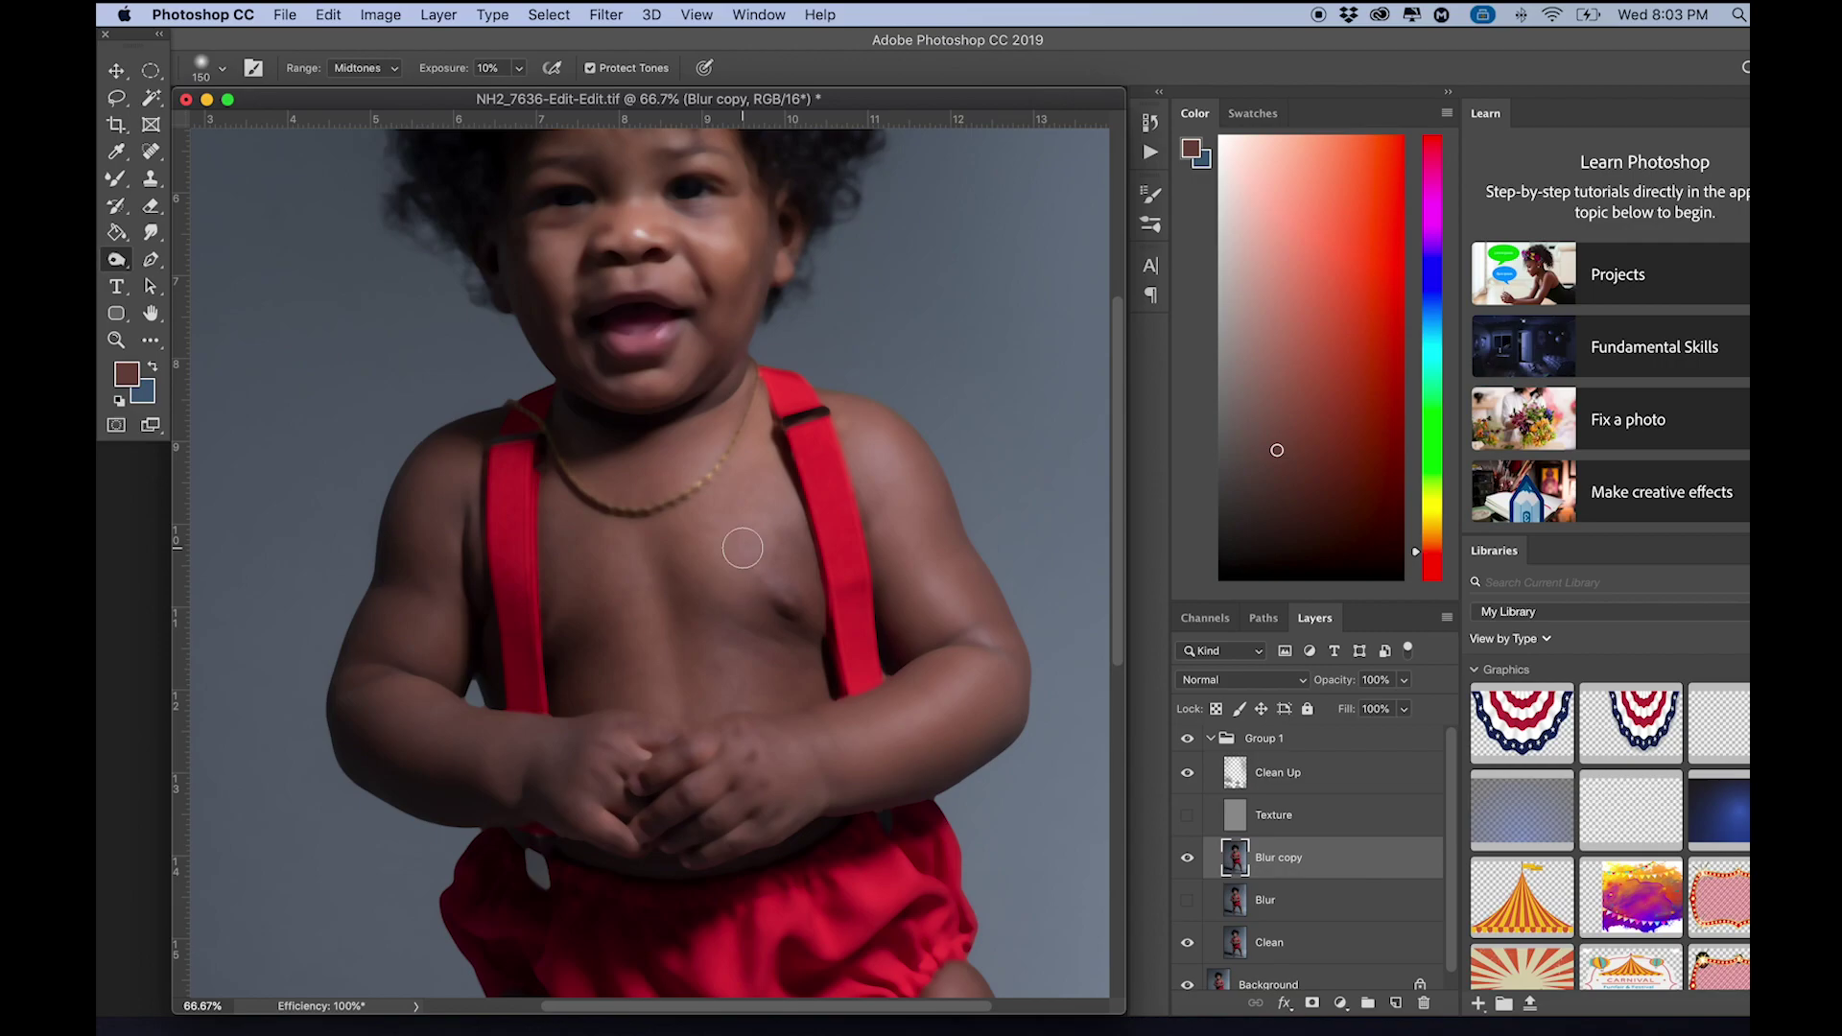
pyautogui.press('b')
pyautogui.keyDown('alt'); pyautogui.click(750, 537); pyautogui.keyUp('alt')
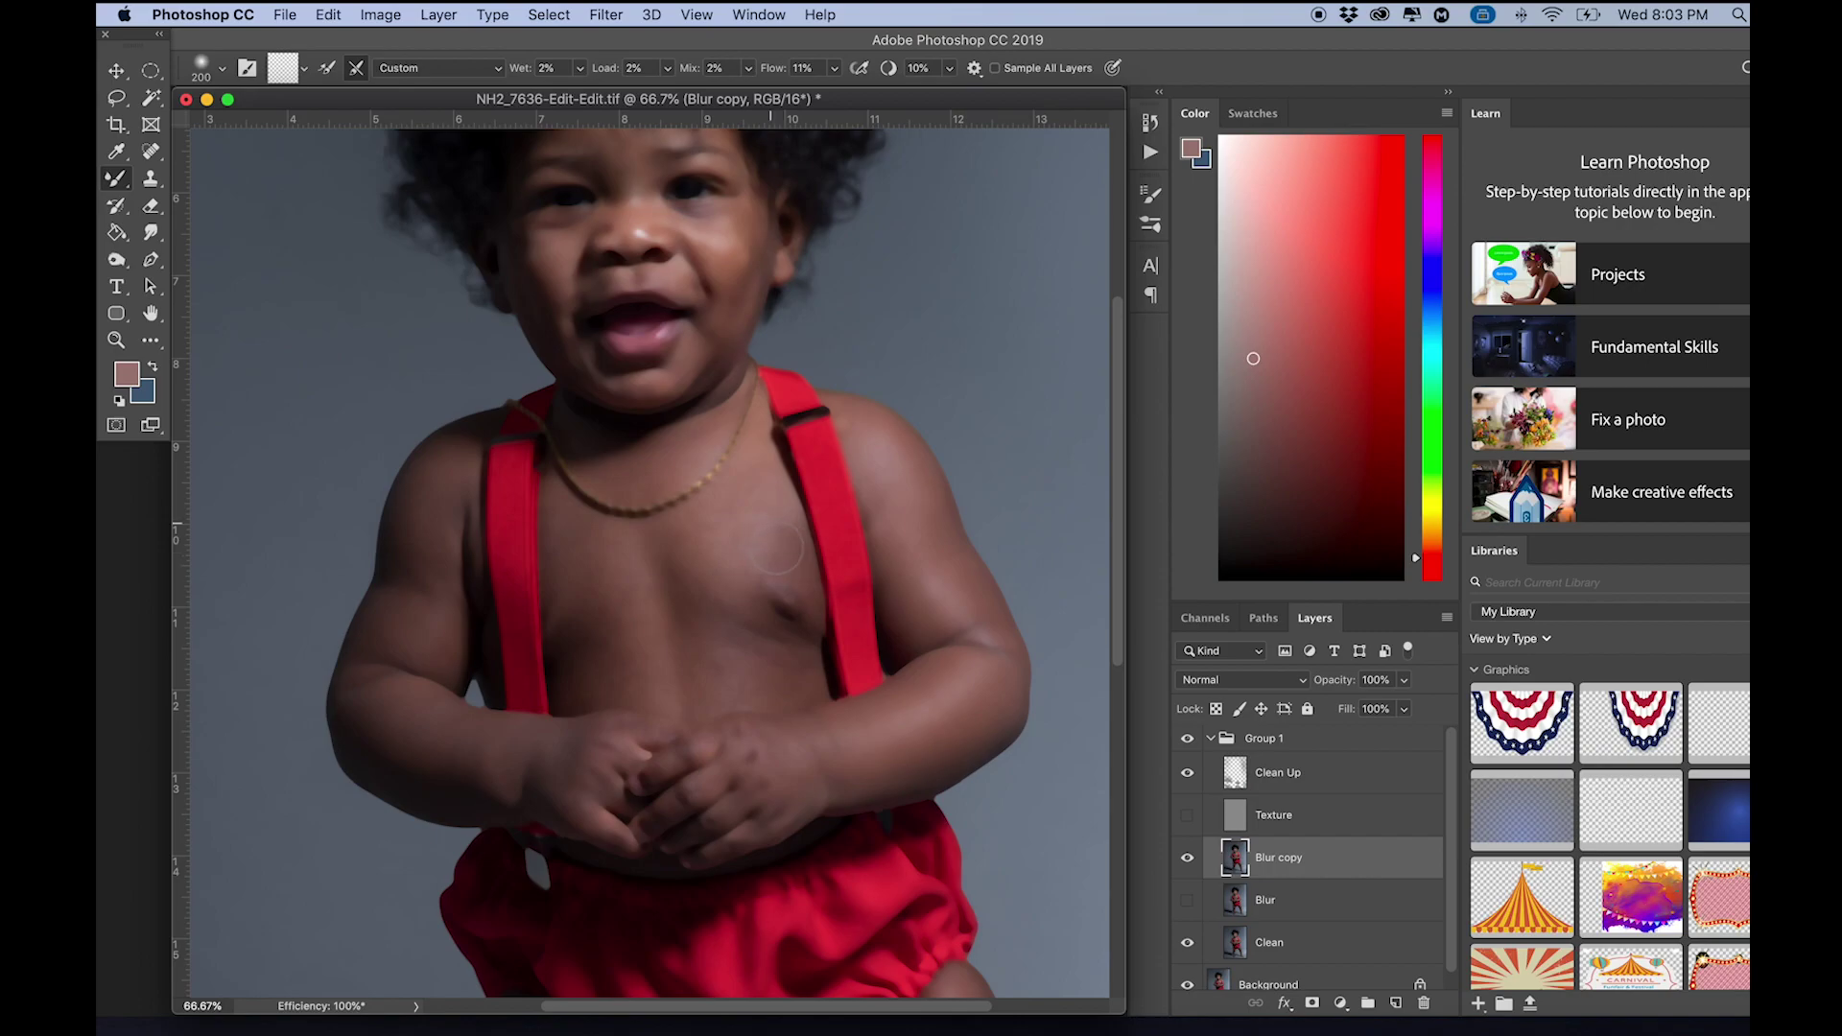
pyautogui.moveTo(734, 625)
pyautogui.mouseDown()
pyautogui.moveTo(725, 613)
pyautogui.moveTo(767, 657)
pyautogui.moveTo(744, 669)
pyautogui.mouseUp()
# - Sample the darker tone at the middle of the chest and blend the skin down the centre of the torso
pyautogui.press('u')
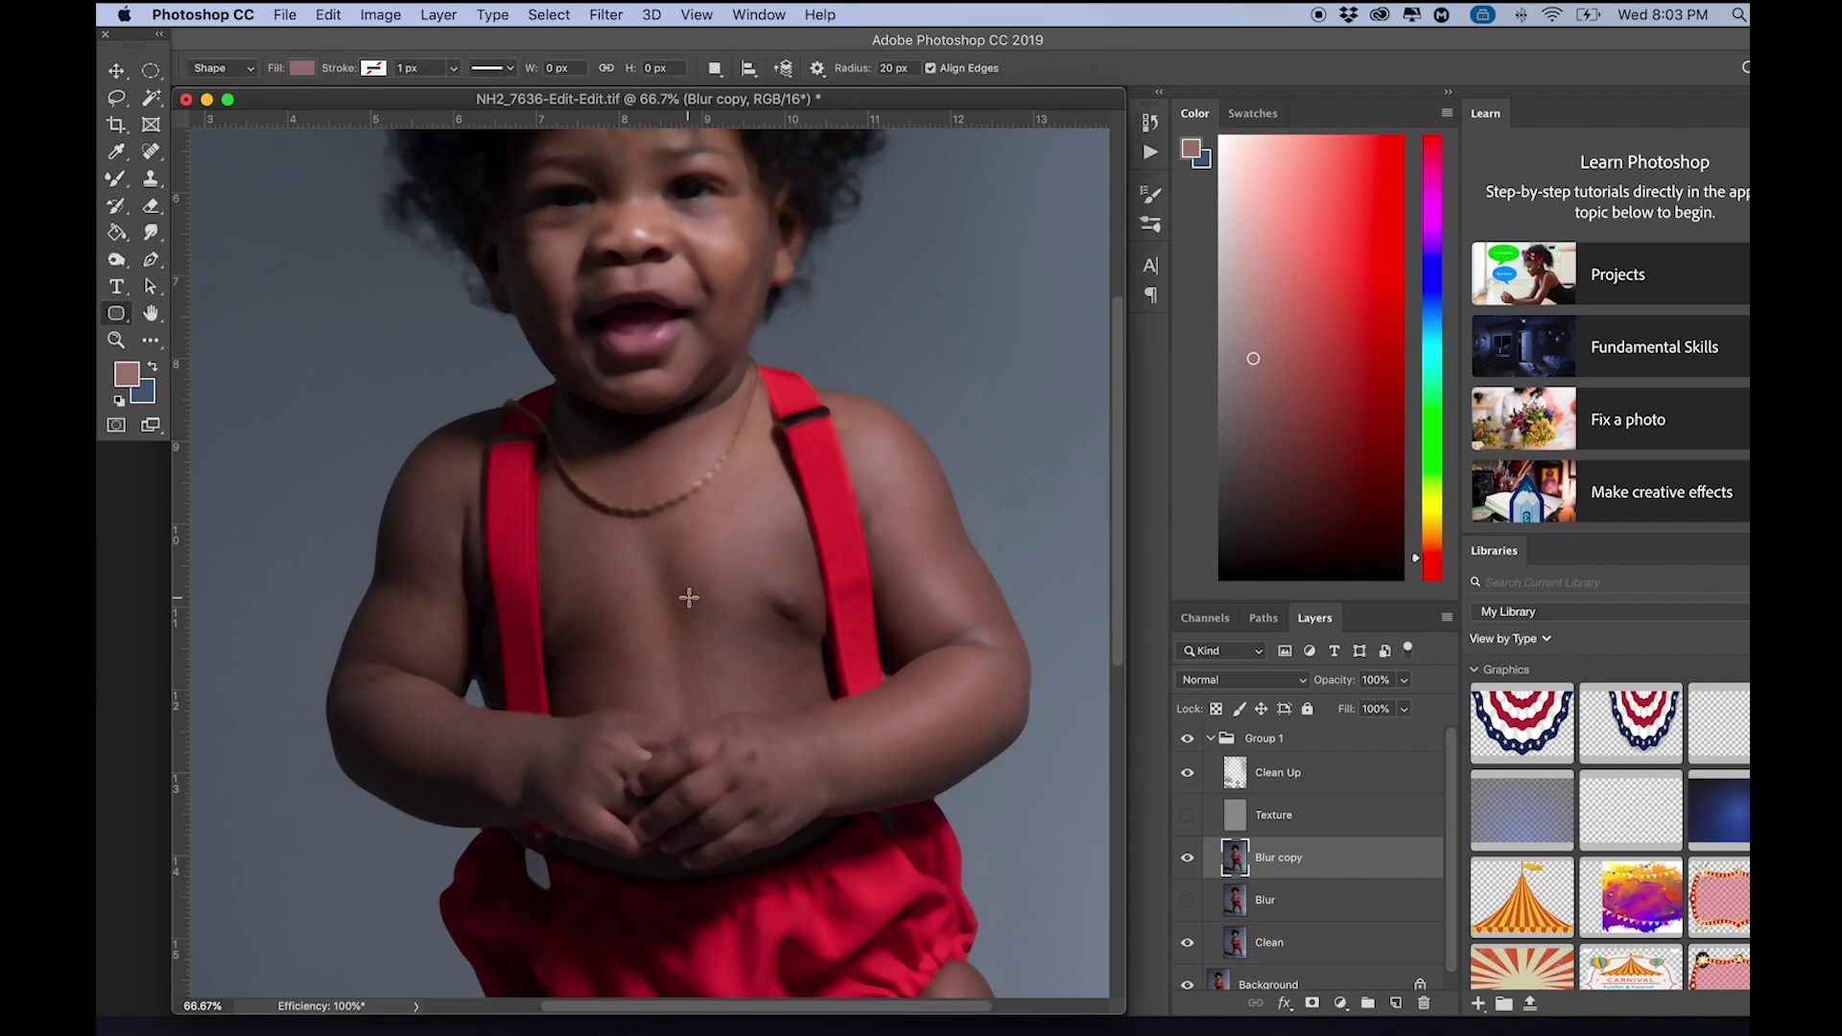
pyautogui.press('i')
pyautogui.click(686, 588)
pyautogui.press('b')
pyautogui.moveTo(687, 624)
pyautogui.mouseDown()
pyautogui.moveTo(707, 698)
pyautogui.moveTo(697, 670)
pyautogui.mouseUp()
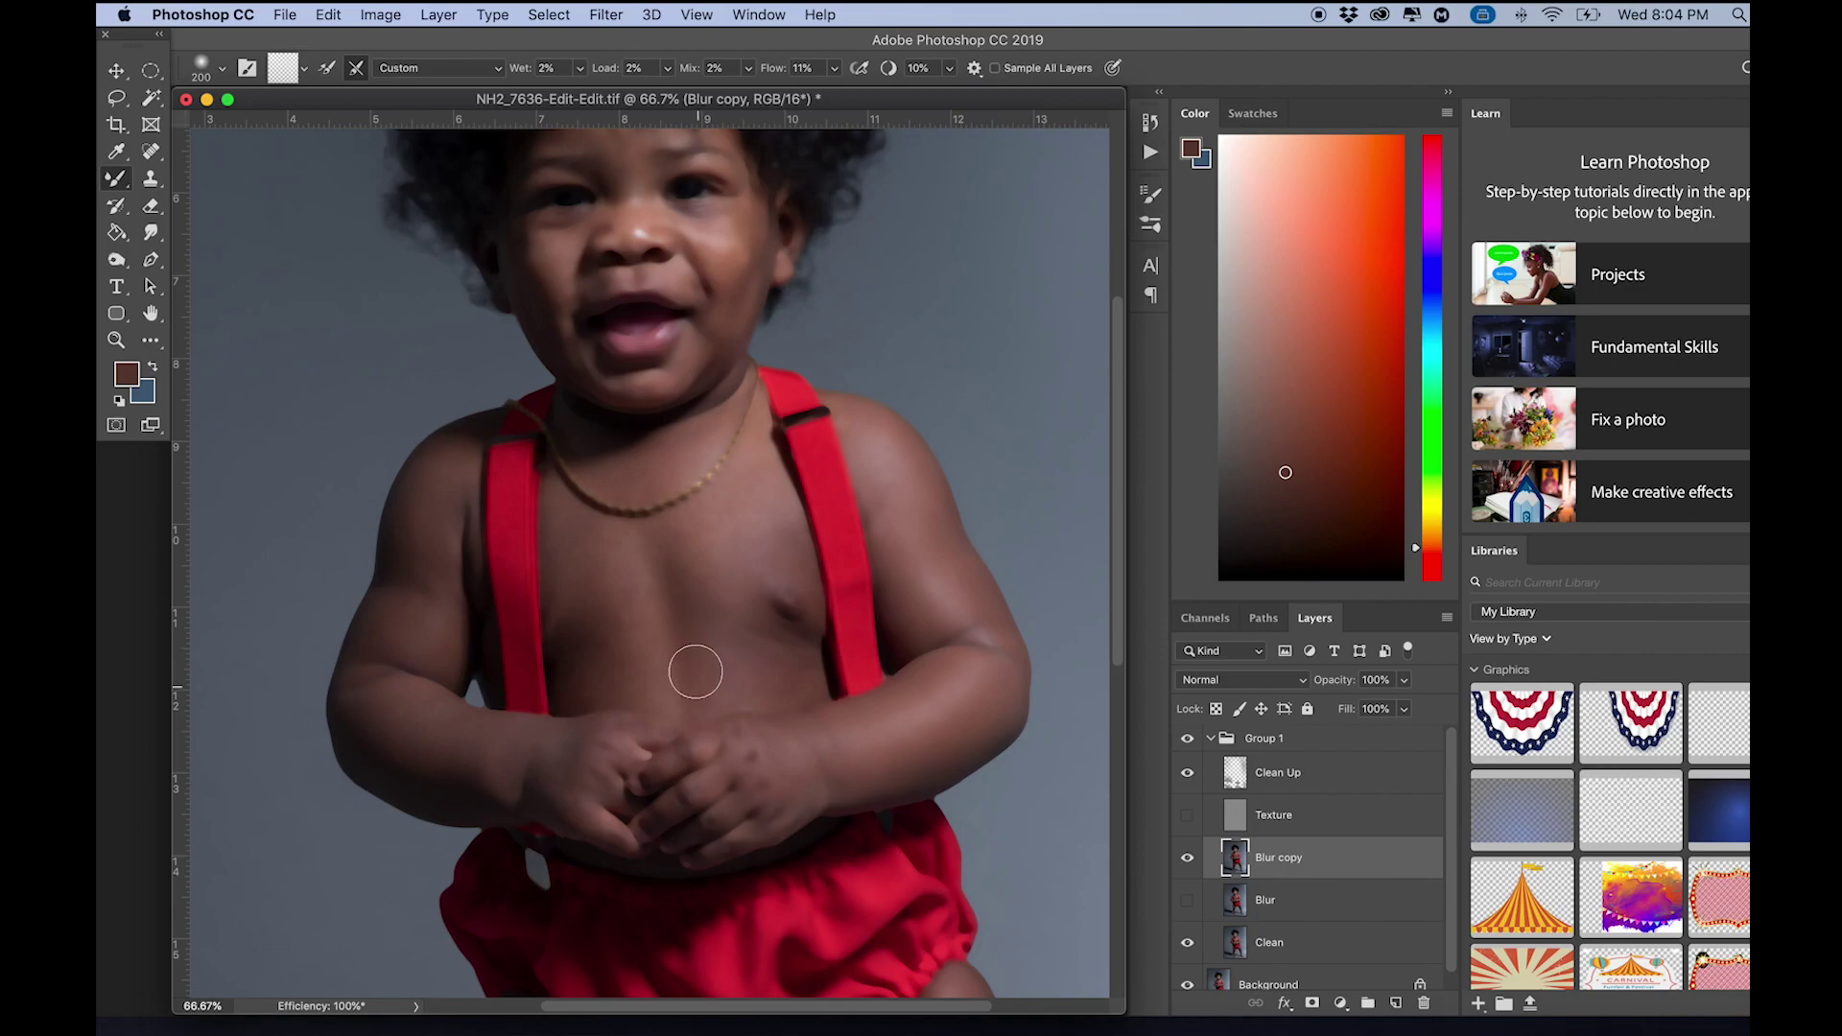
# - Sample a tone from the central torso and blend the skin on the child's right chest and belly
pyautogui.press('i')
pyautogui.click(662, 637)
pyautogui.press('b')
pyautogui.moveTo(633, 575); pyautogui.dragTo(629, 567)
pyautogui.moveTo(652, 684)
pyautogui.mouseDown()
pyautogui.moveTo(613, 610)
pyautogui.moveTo(623, 655)
pyautogui.mouseUp()
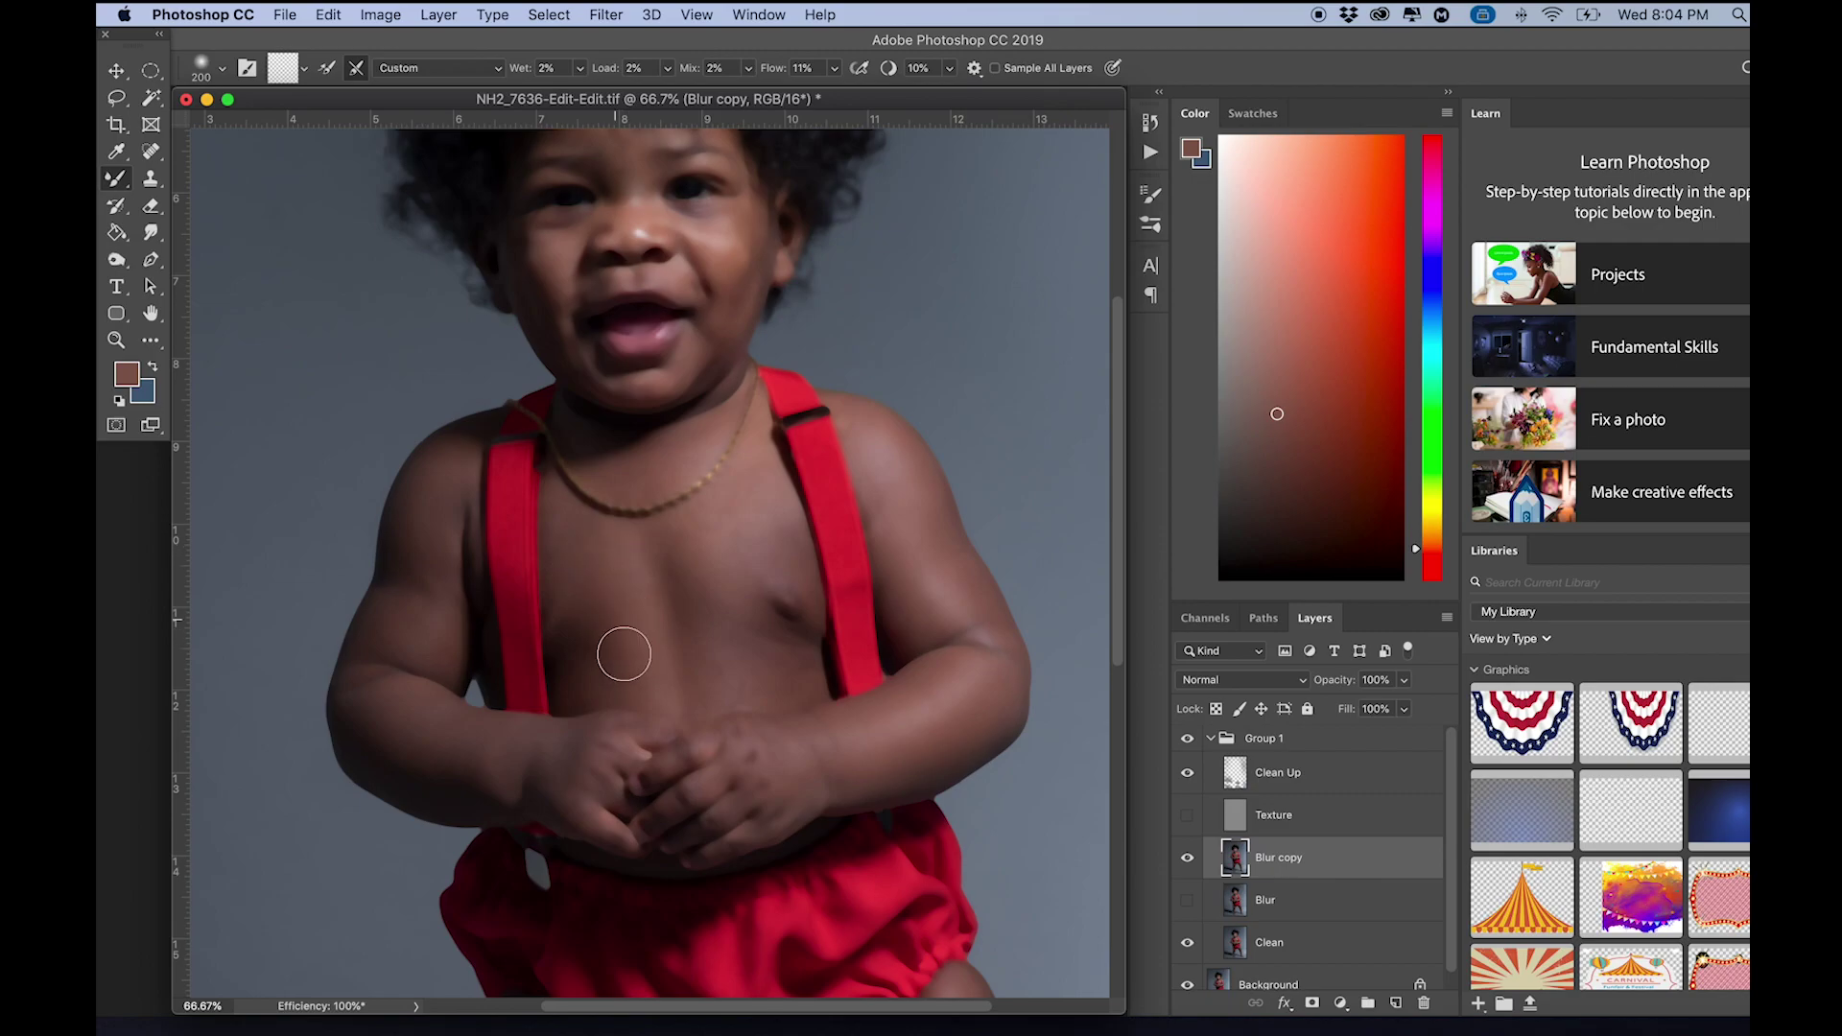
# - Sample the skin tone at the neckline and blend the upper chest with the Mixer Brush, reducing the brush size to 150
pyautogui.press('i')
pyautogui.click(675, 458)
pyautogui.press('b')
pyautogui.moveTo(692, 441)
pyautogui.mouseDown()
pyautogui.moveTo(621, 469)
pyautogui.moveTo(693, 450)
pyautogui.mouseUp()
pyautogui.press('[')
pyautogui.press('[')
pyautogui.scroll(-1, 767, 619)
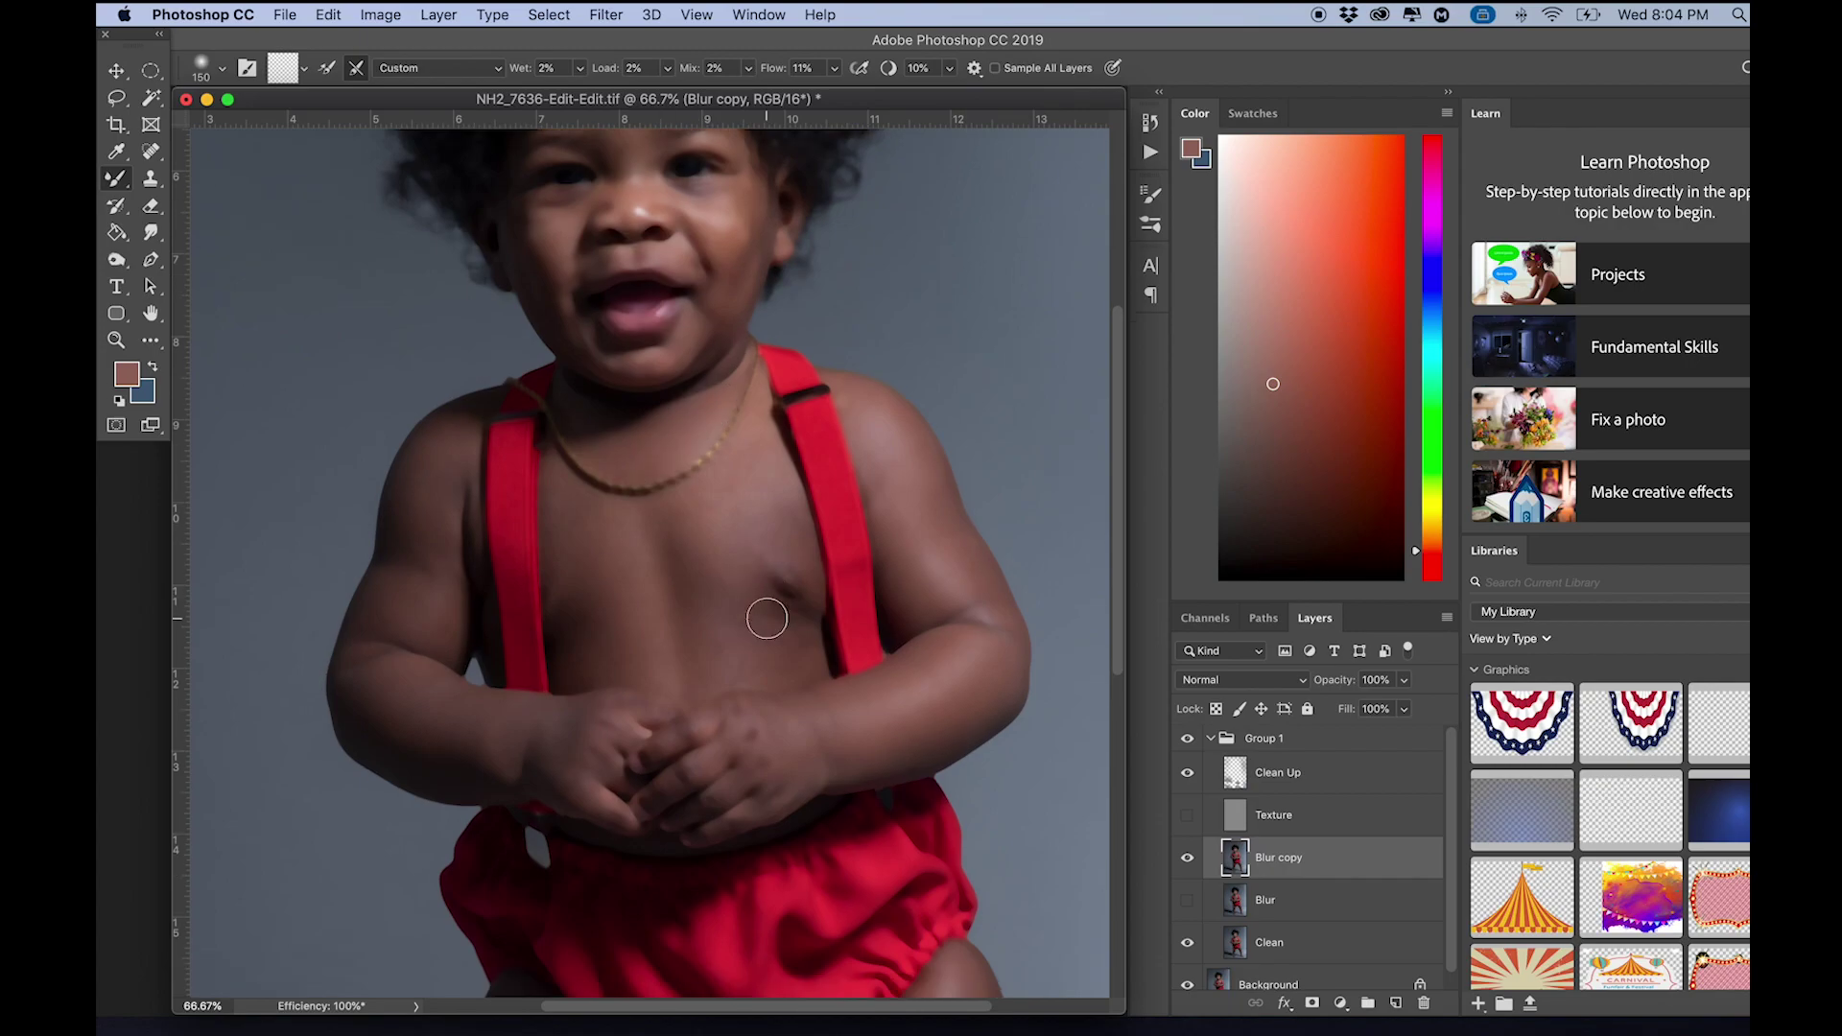
# - Sample a tone from the child's right arm and blend its skin with the Mixer Brush at size 200
pyautogui.keyDown('alt'); pyautogui.click(415, 612); pyautogui.keyUp('alt')
pyautogui.press(']')
pyautogui.press(']')
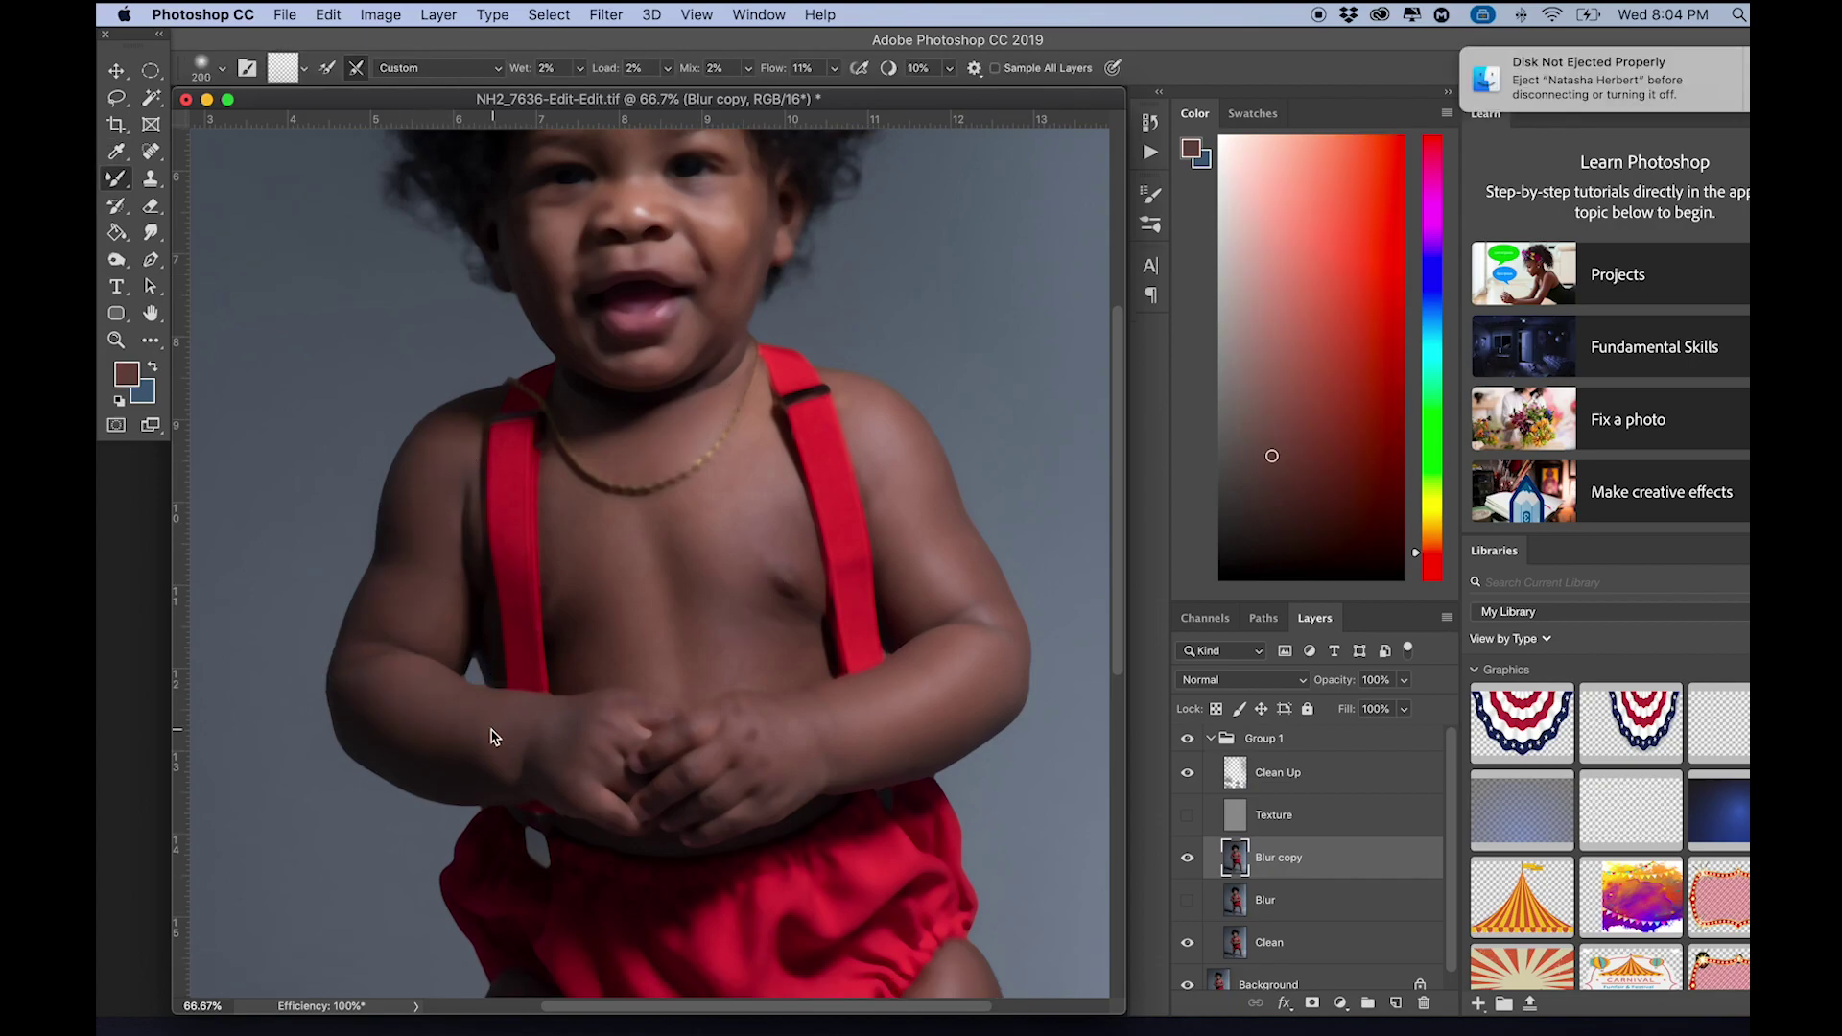
# - Blend the skin of the child's left leg with the Mixer Brush, sampling tones from the thigh and above the knee
pyautogui.scroll(-20, 560, 608)
pyautogui.keyDown('alt'); pyautogui.click(979, 415); pyautogui.keyUp('alt')
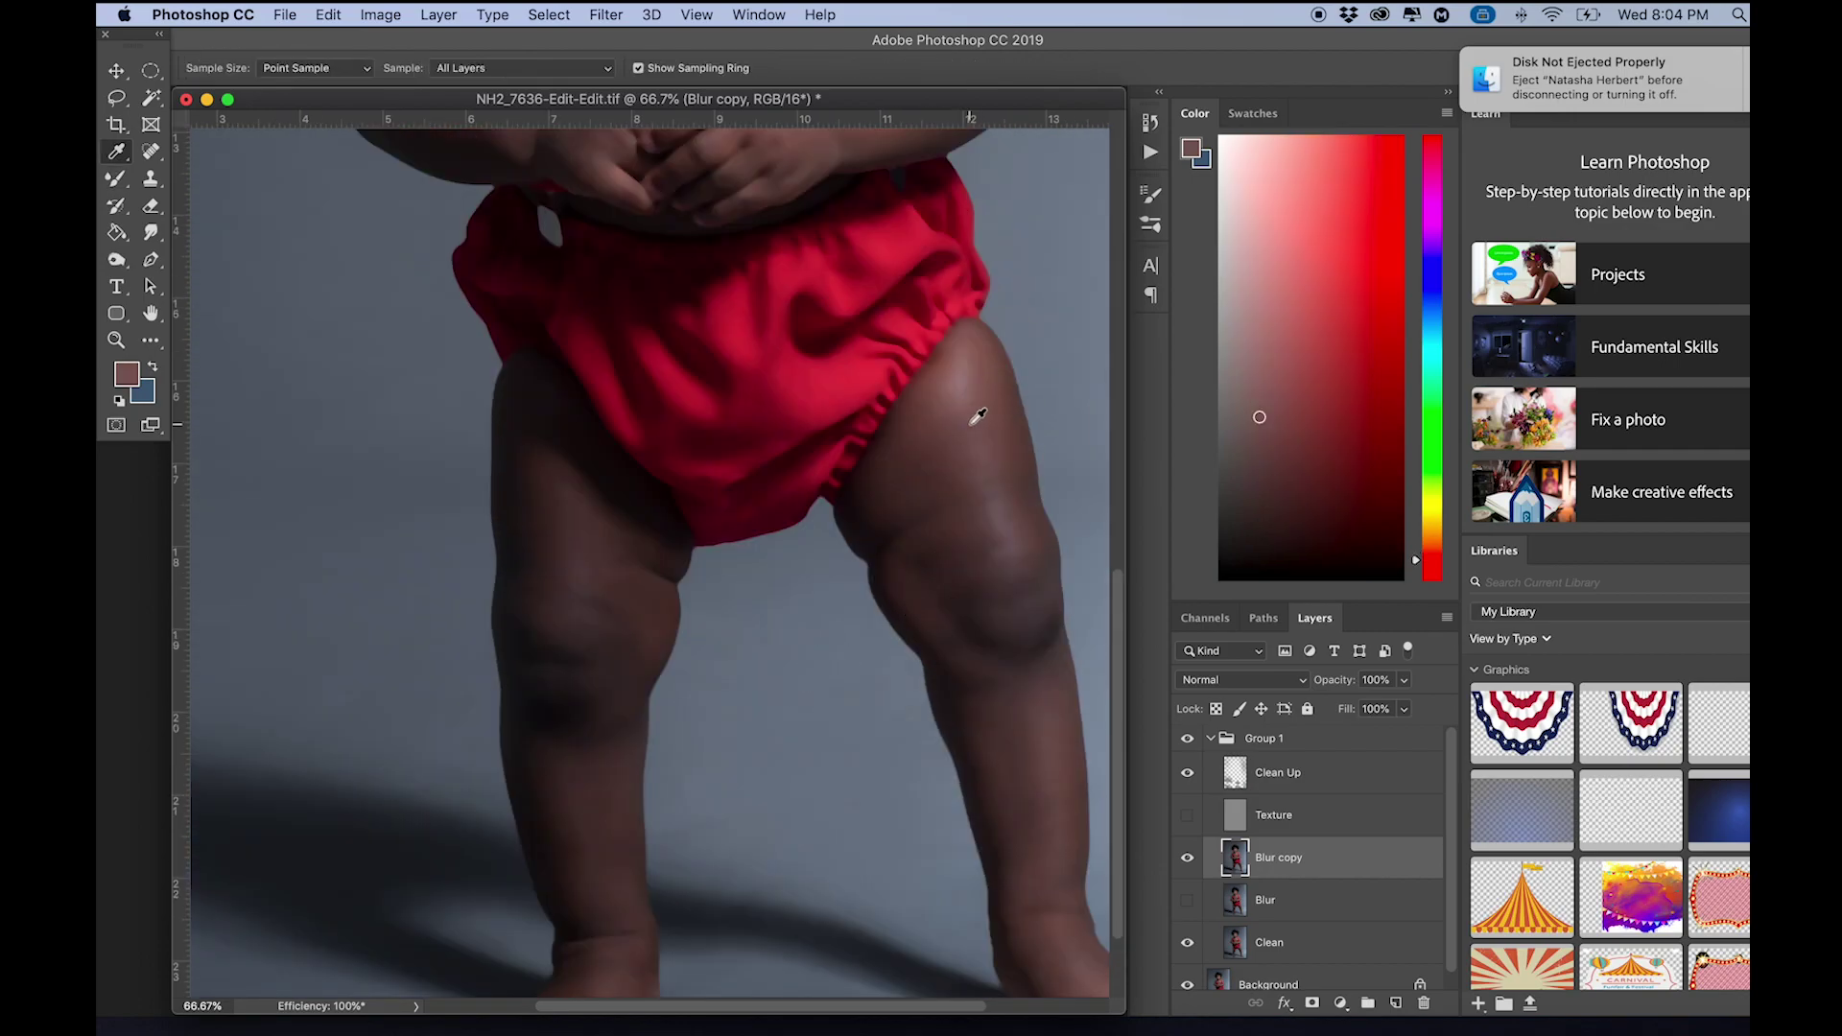
pyautogui.scroll(-2, 1046, 758)
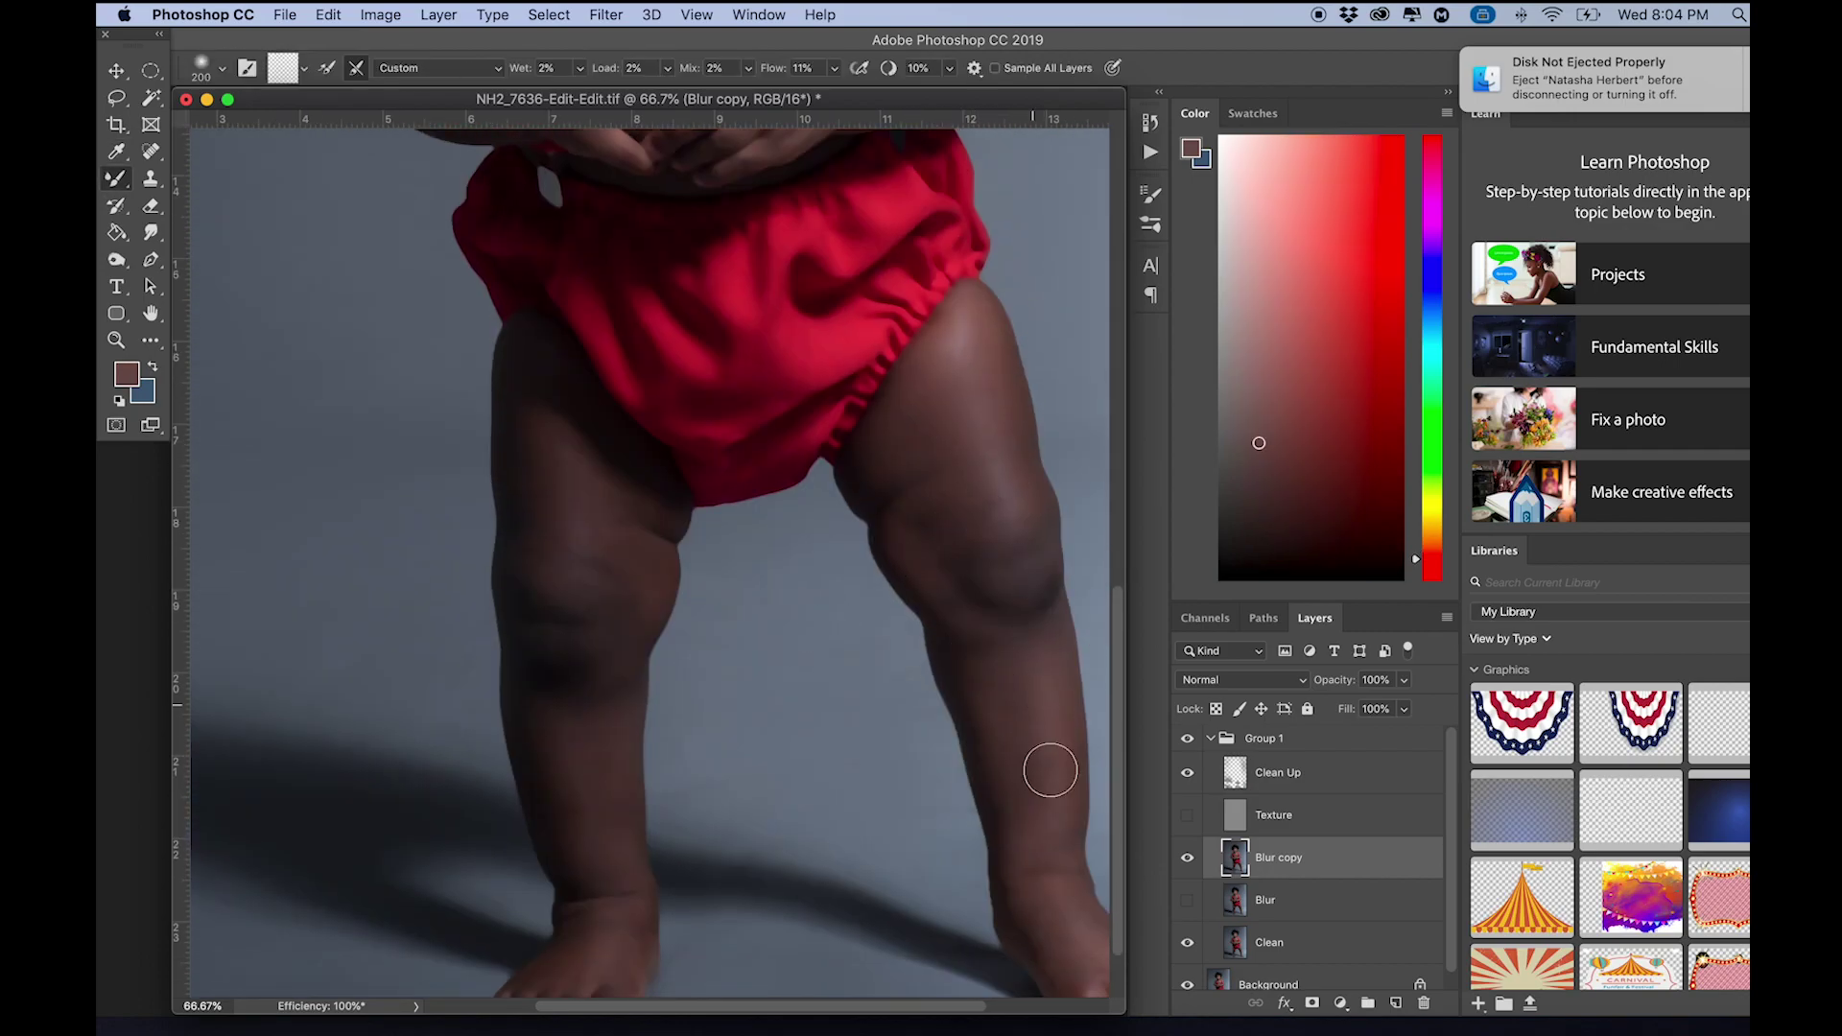
pyautogui.keyDown('alt'); pyautogui.click(970, 521); pyautogui.keyUp('alt')
# - Blend the child's right leg and foot with the Mixer Brush, sampling tones from the thigh, knee, shin and foot
pyautogui.keyDown('alt'); pyautogui.click(603, 487); pyautogui.keyUp('alt')
pyautogui.keyDown('alt'); pyautogui.click(638, 590); pyautogui.keyUp('alt')
pyautogui.keyDown('alt'); pyautogui.click(594, 752); pyautogui.keyUp('alt')
pyautogui.scroll(-5, 613, 804)
pyautogui.keyDown('alt'); pyautogui.click(587, 843); pyautogui.keyUp('alt')
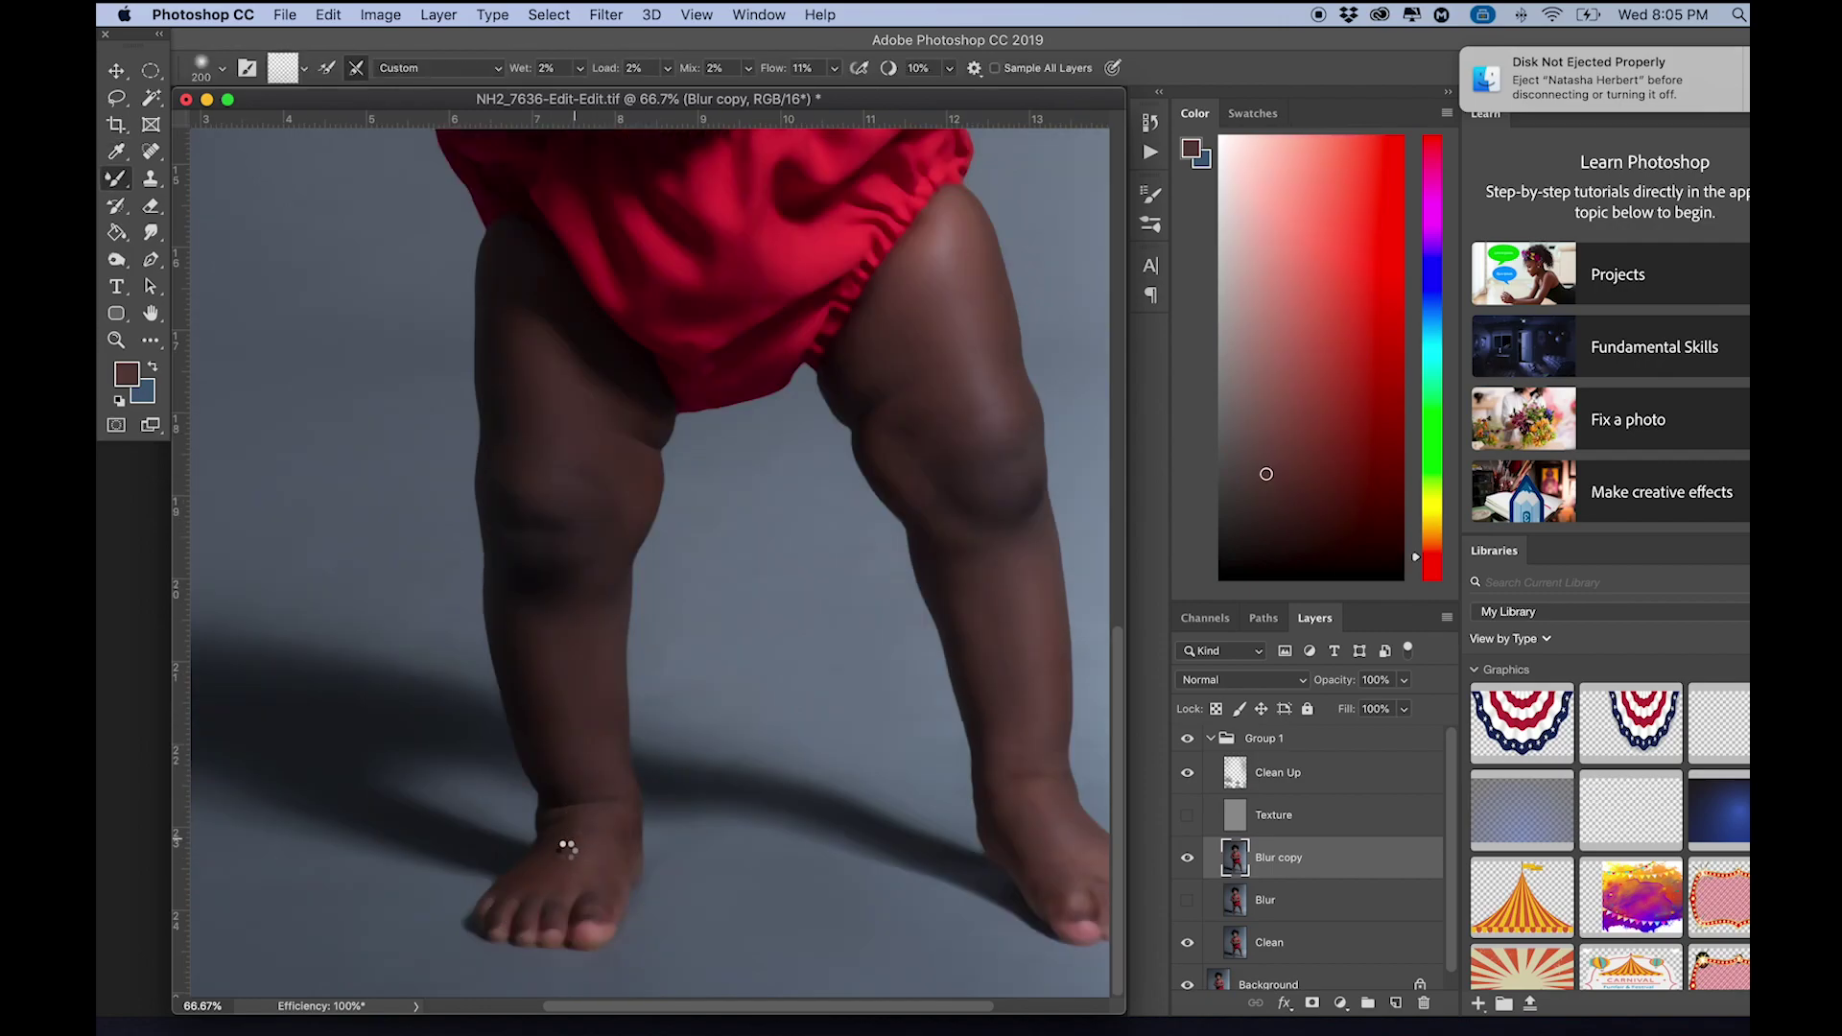
# - Blend the face with the Mixer Brush, sampling both cheeks, the chin and the area below the nose, reducing the brush size to 100
pyautogui.hscroll(3, 925, 781)
pyautogui.scroll(15, 921, 727)
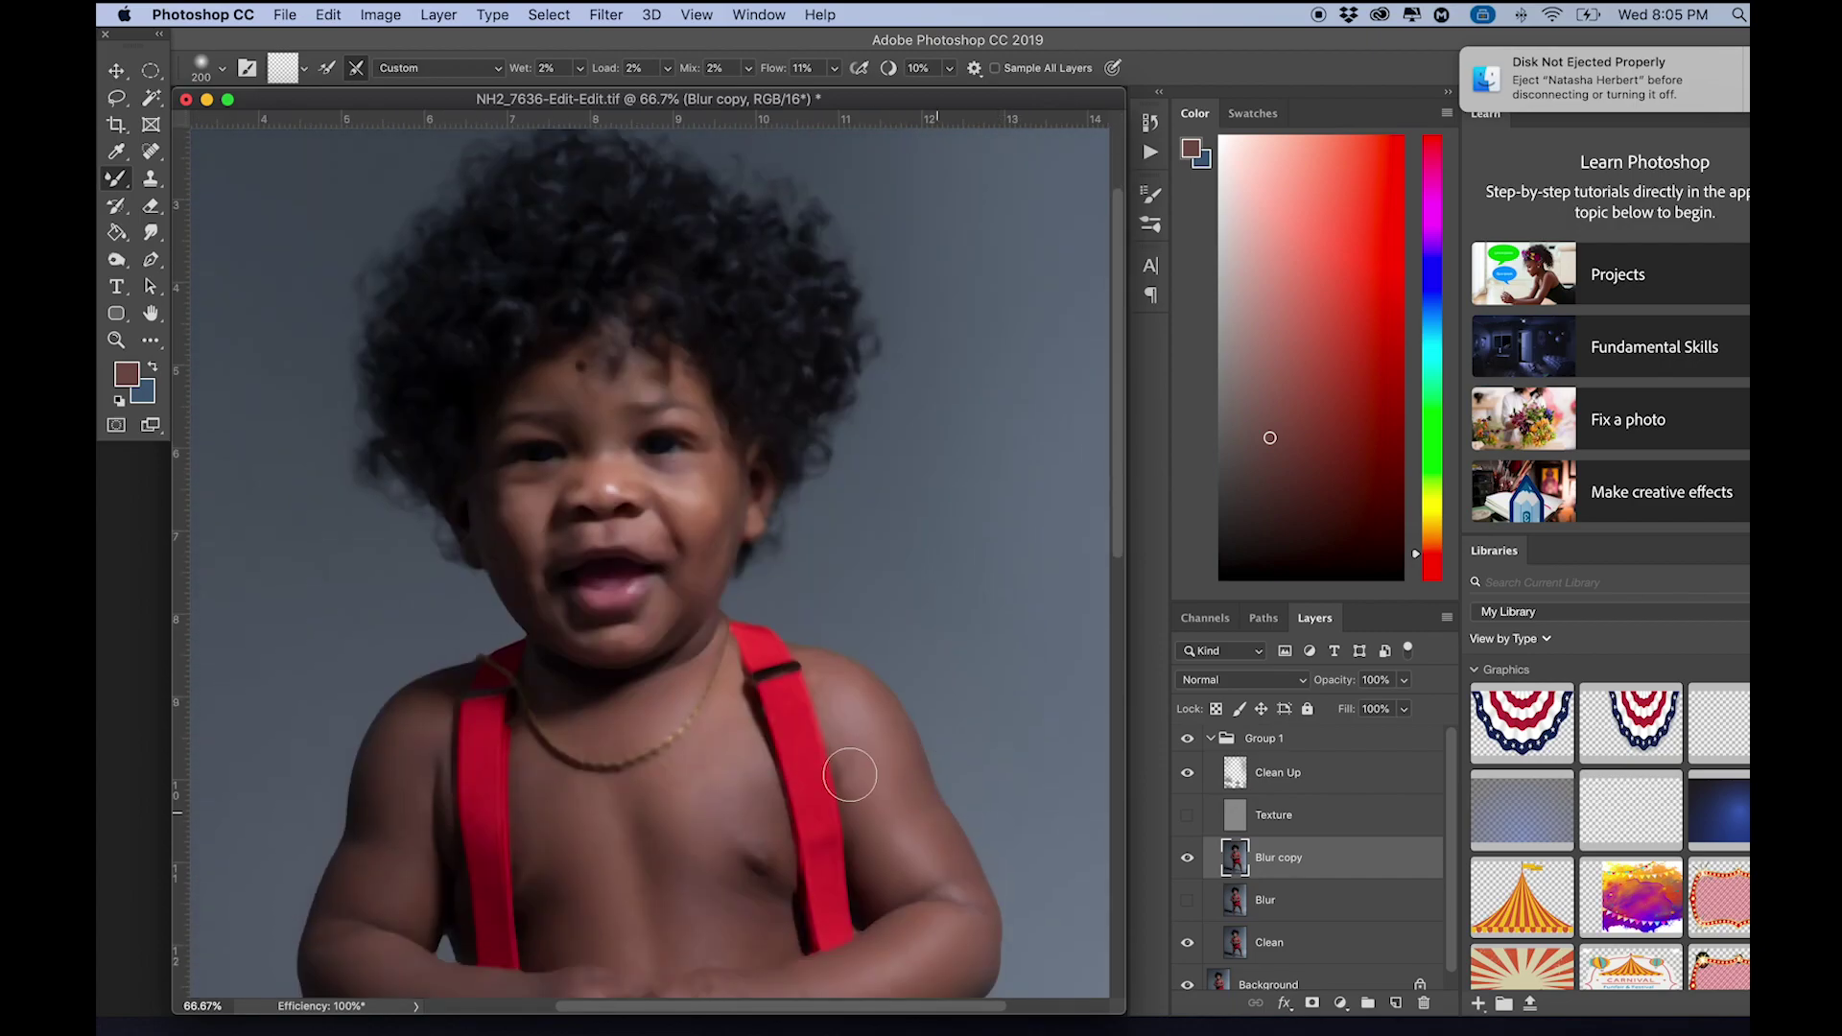
pyautogui.keyDown('alt'); pyautogui.click(737, 480); pyautogui.keyUp('alt')
pyautogui.keyDown('alt'); pyautogui.click(509, 508); pyautogui.keyUp('alt')
pyautogui.keyDown('alt'); pyautogui.click(631, 641); pyautogui.keyUp('alt')
pyautogui.press('[')
pyautogui.press('[')
pyautogui.press('[')
pyautogui.press('[')
pyautogui.keyDown('alt'); pyautogui.click(599, 543); pyautogui.keyUp('alt')
# - Make the Blur and Texture layers visible again and select the Texture layer
pyautogui.press('super+minus')
pyautogui.press('super+minus')
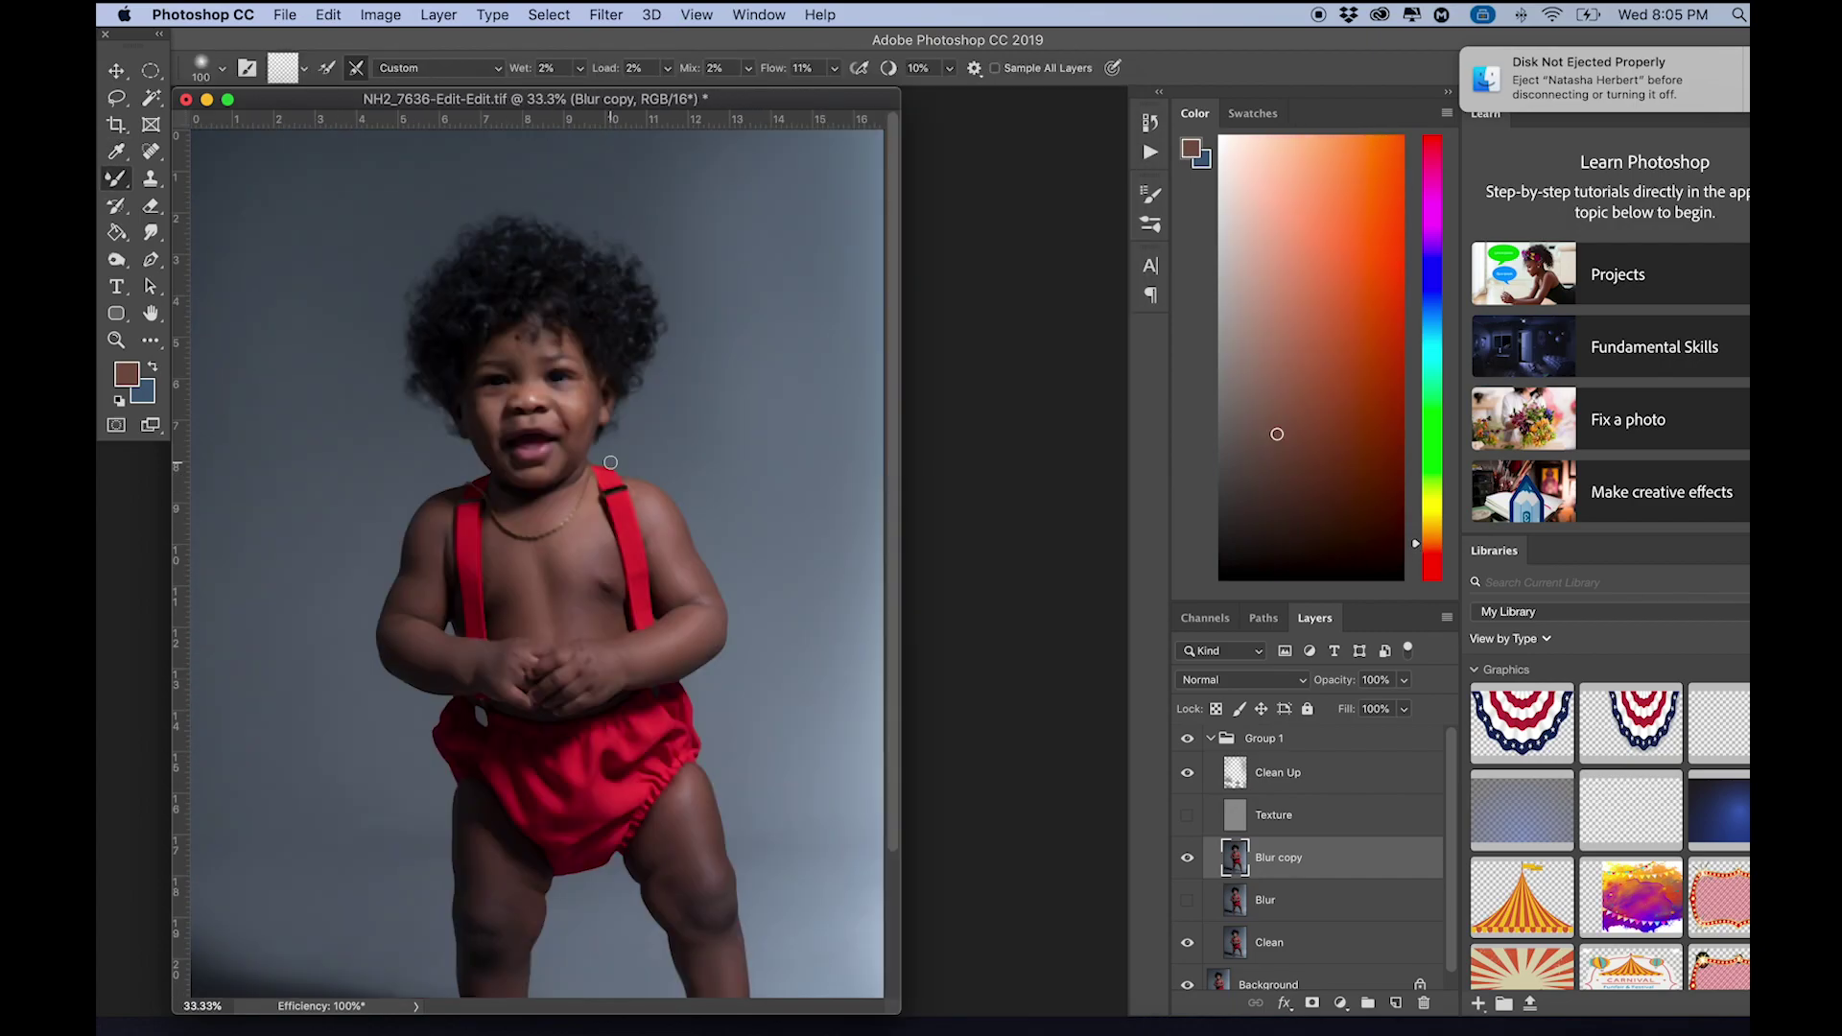
pyautogui.click(1187, 900)
pyautogui.press('super+plus')
pyautogui.press('super+plus')
pyautogui.click(1188, 860)
pyautogui.scroll(5, 1188, 852)
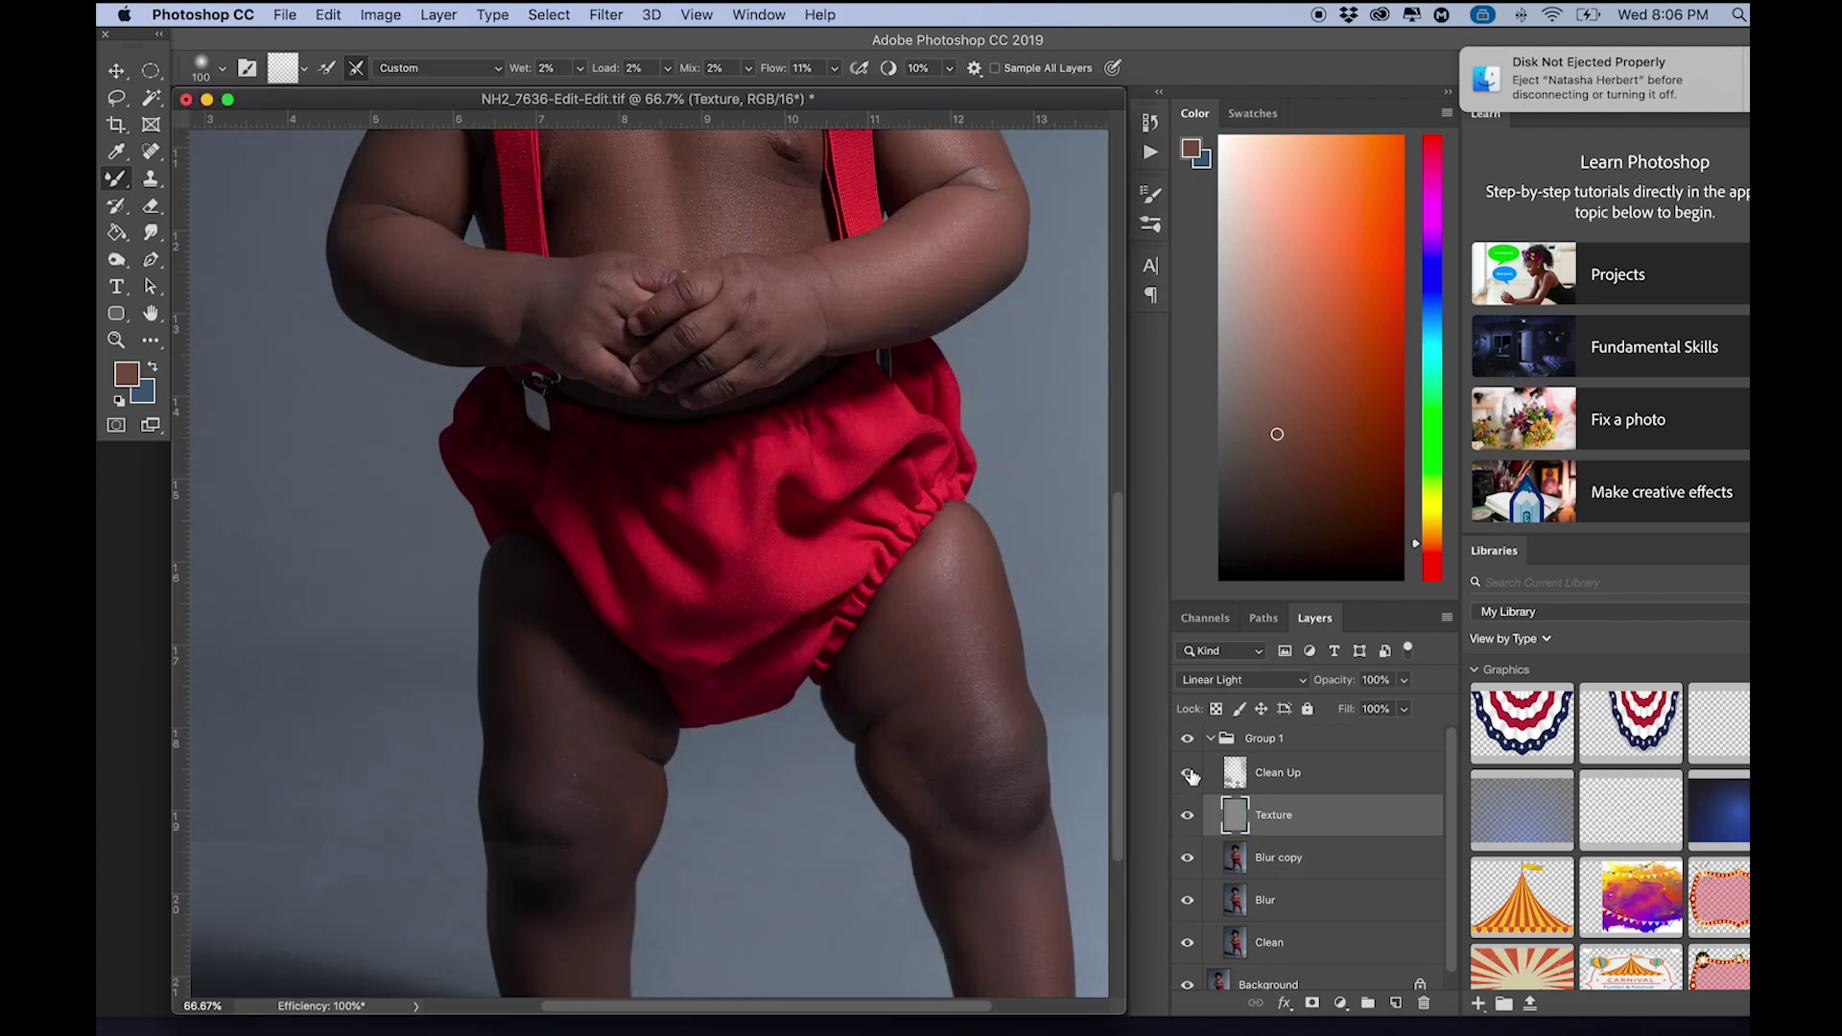
# - Compare the whole portrait with and without the Clean Up layer by toggling its visibility
pyautogui.press('super+minus')
pyautogui.press('super+minus')
pyautogui.press('super+minus')
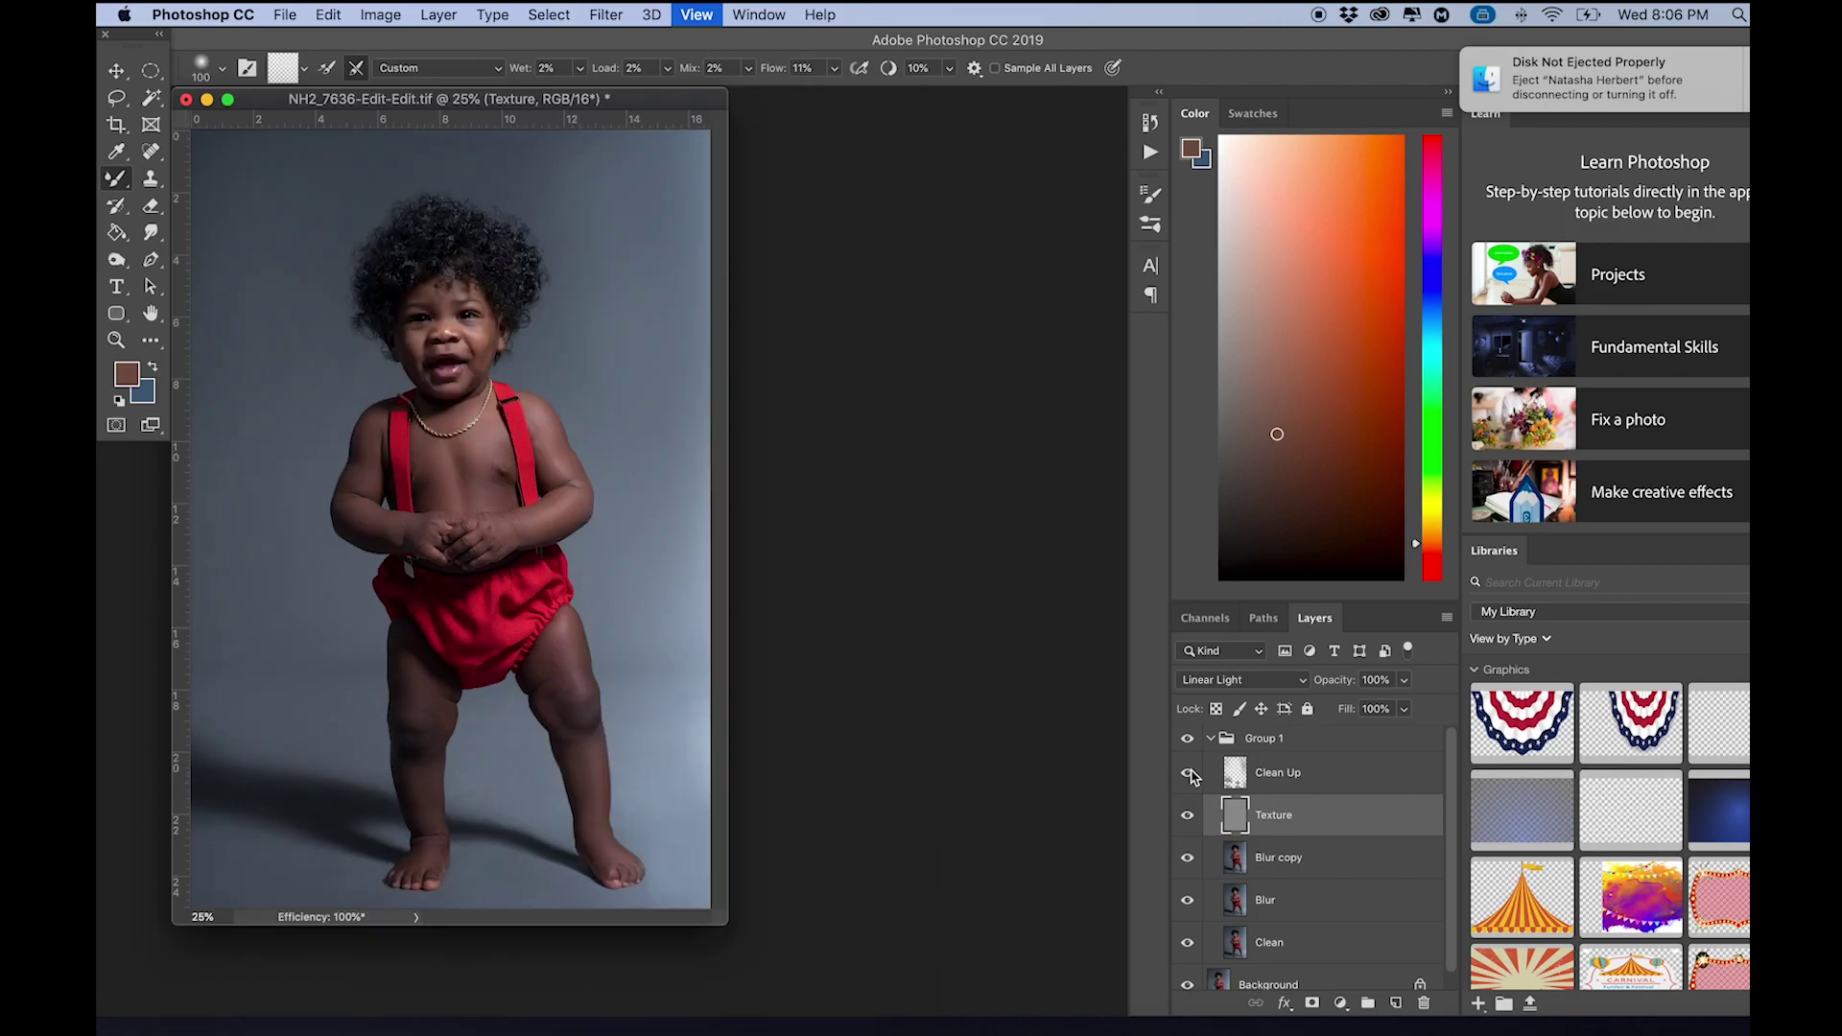
pyautogui.click(1187, 773)
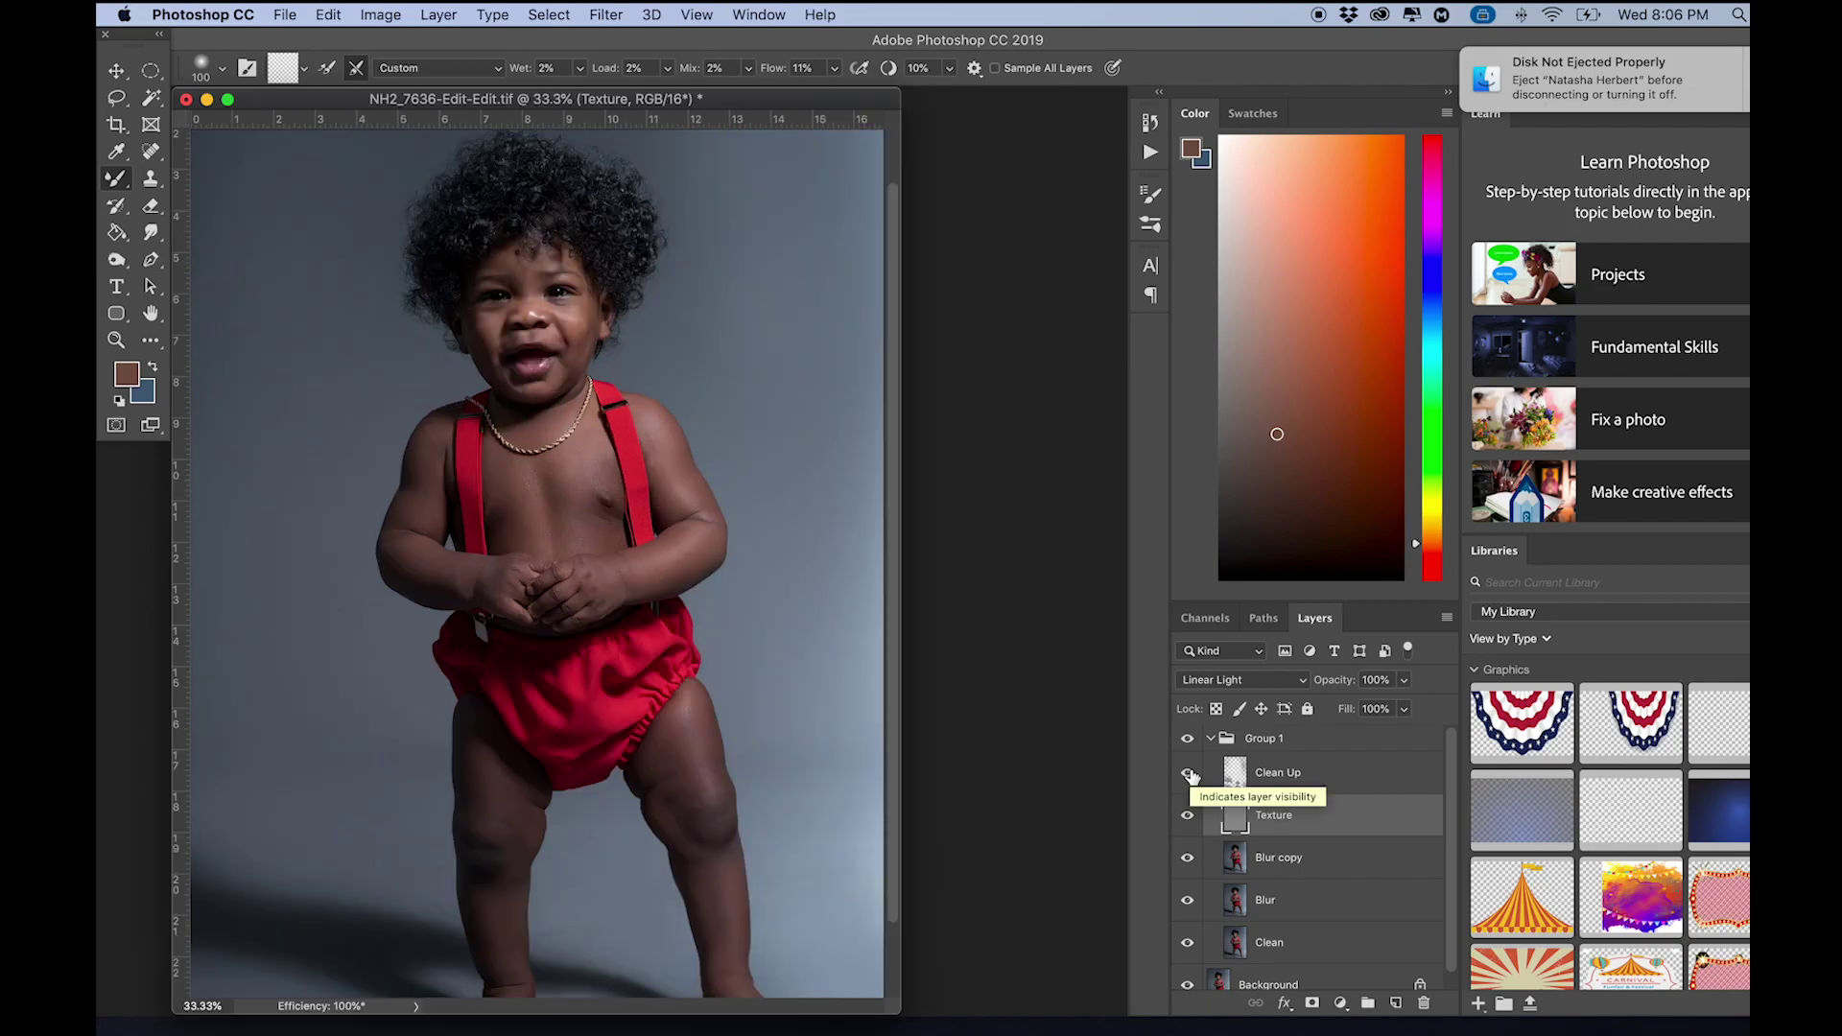
pyautogui.click(1187, 773)
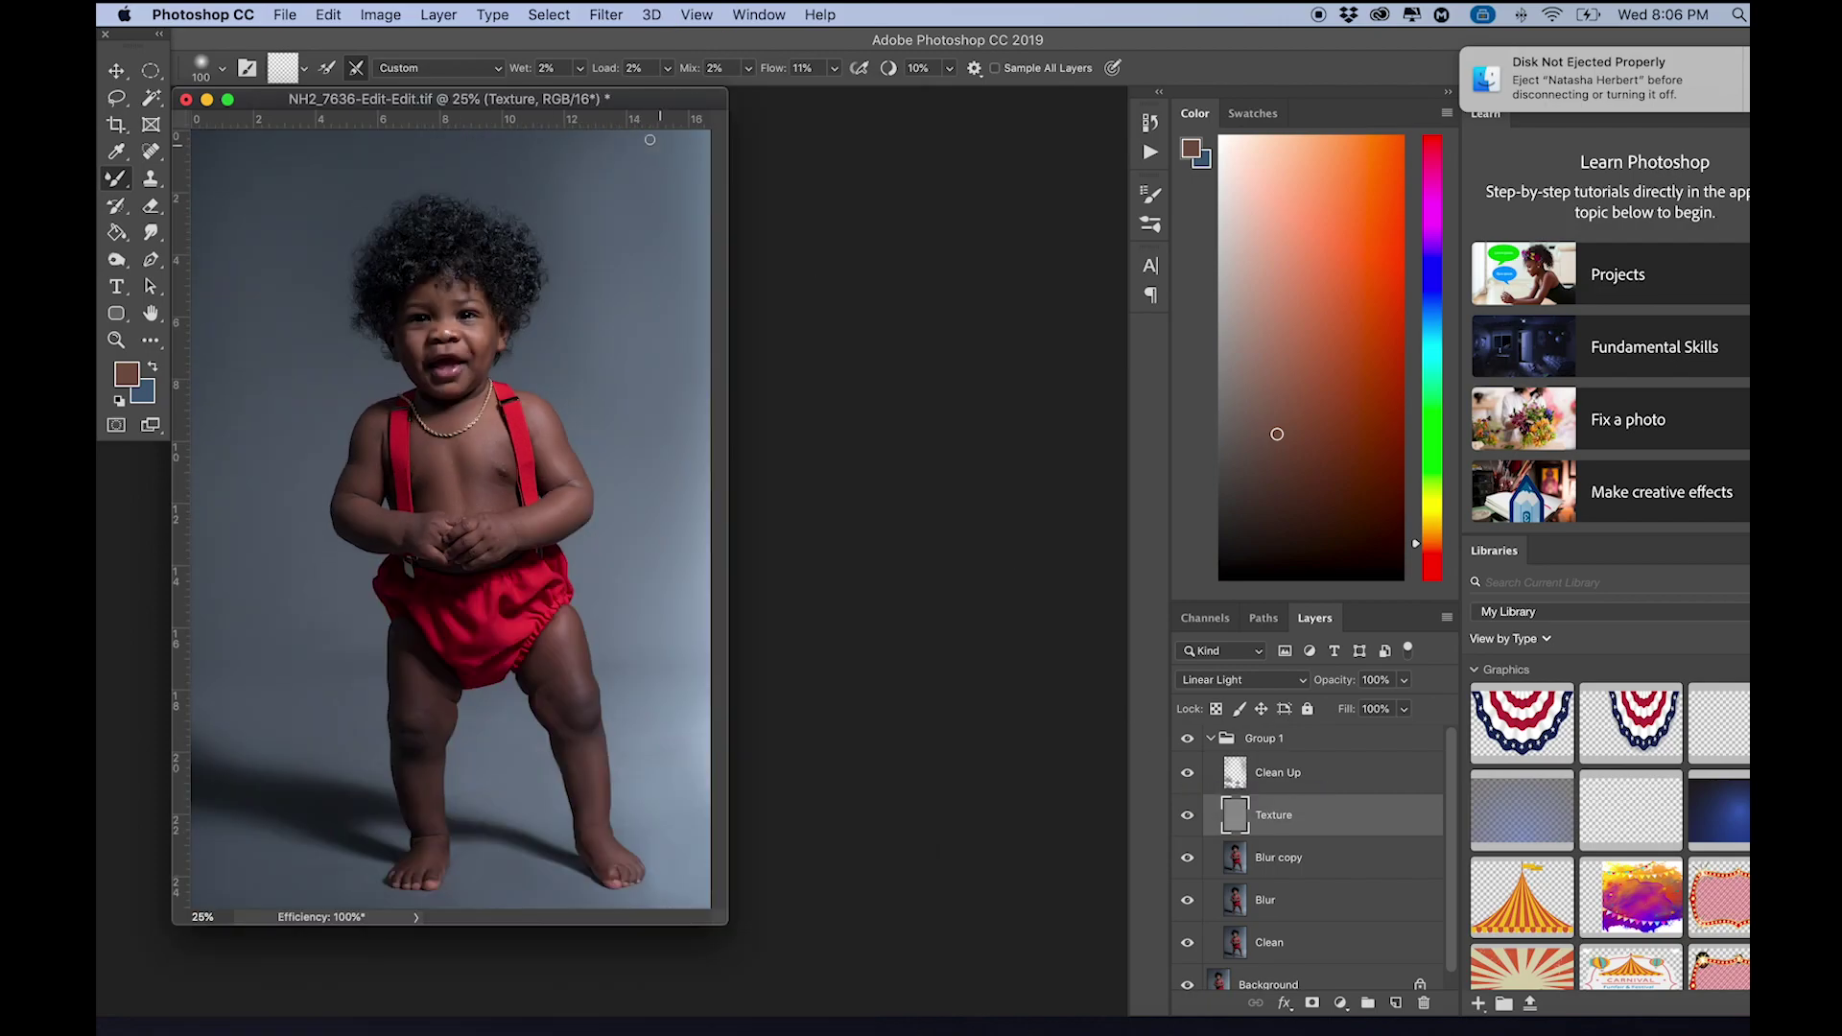
# - Collapse Group 1, duplicate it and merge the copy into a single layer
pyautogui.moveTo(595, 103); pyautogui.dragTo(870, 143)
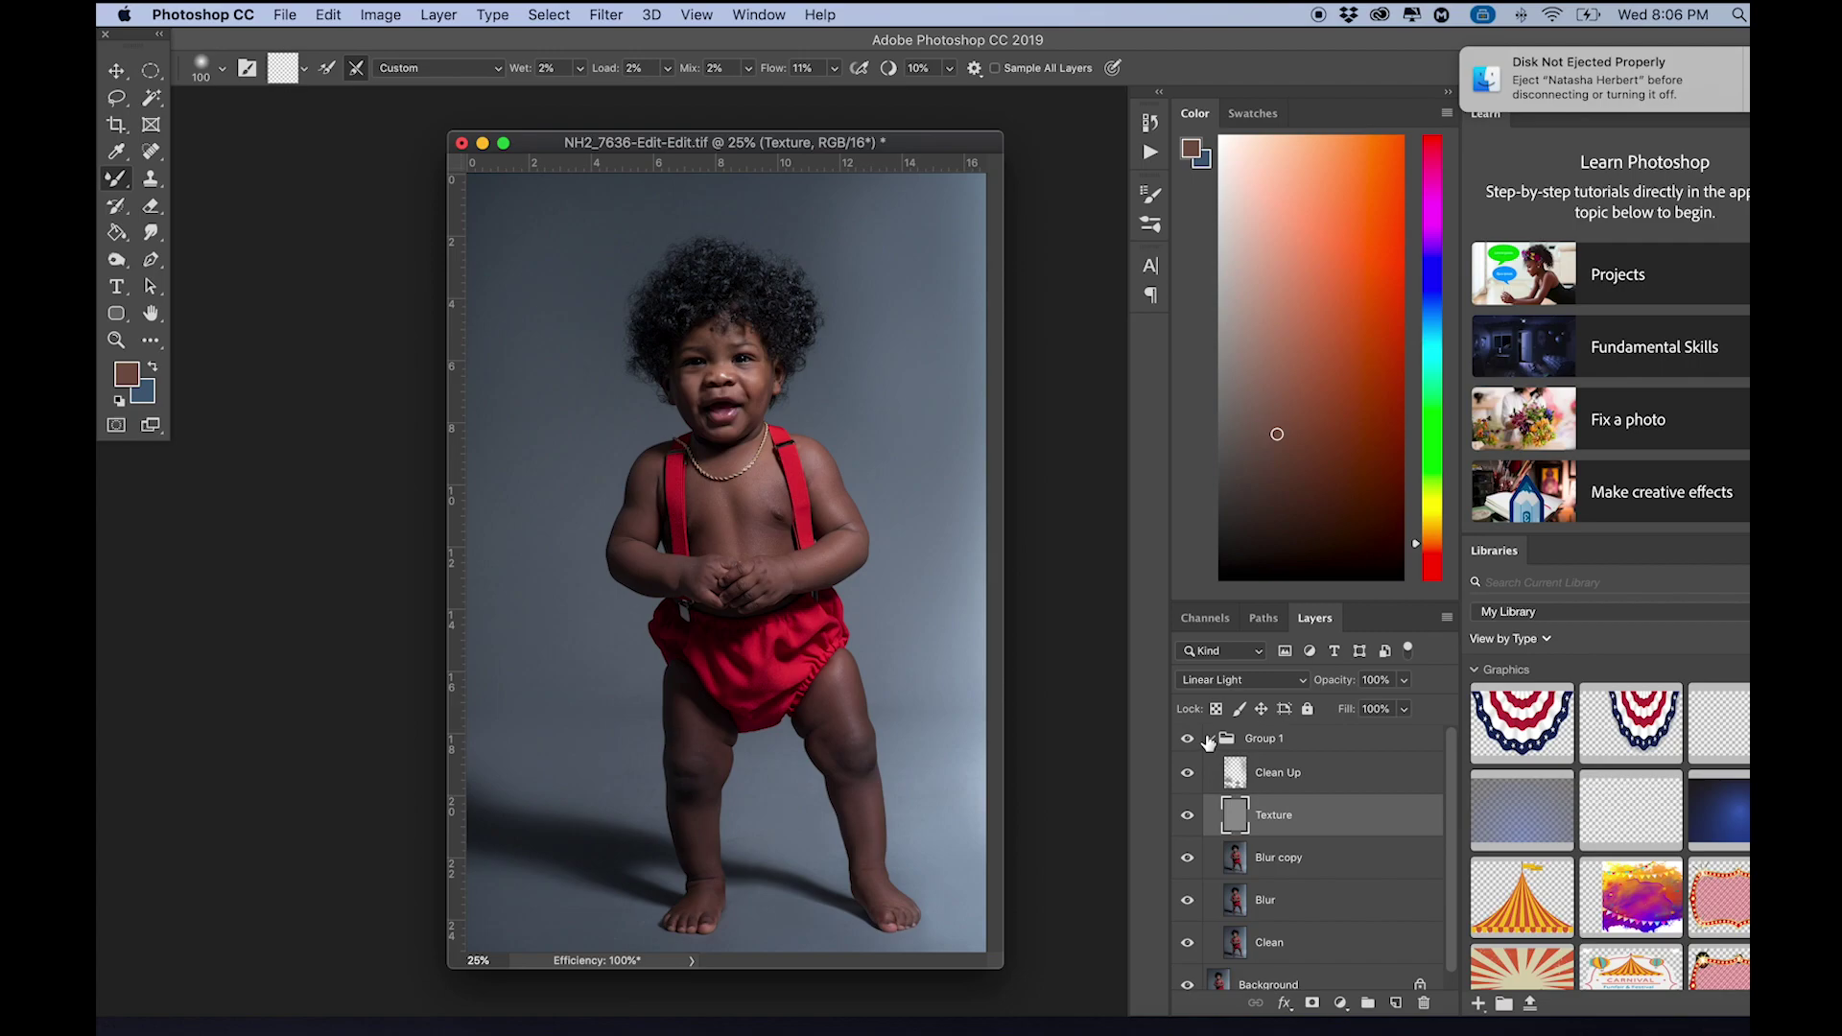
pyautogui.click(1208, 742)
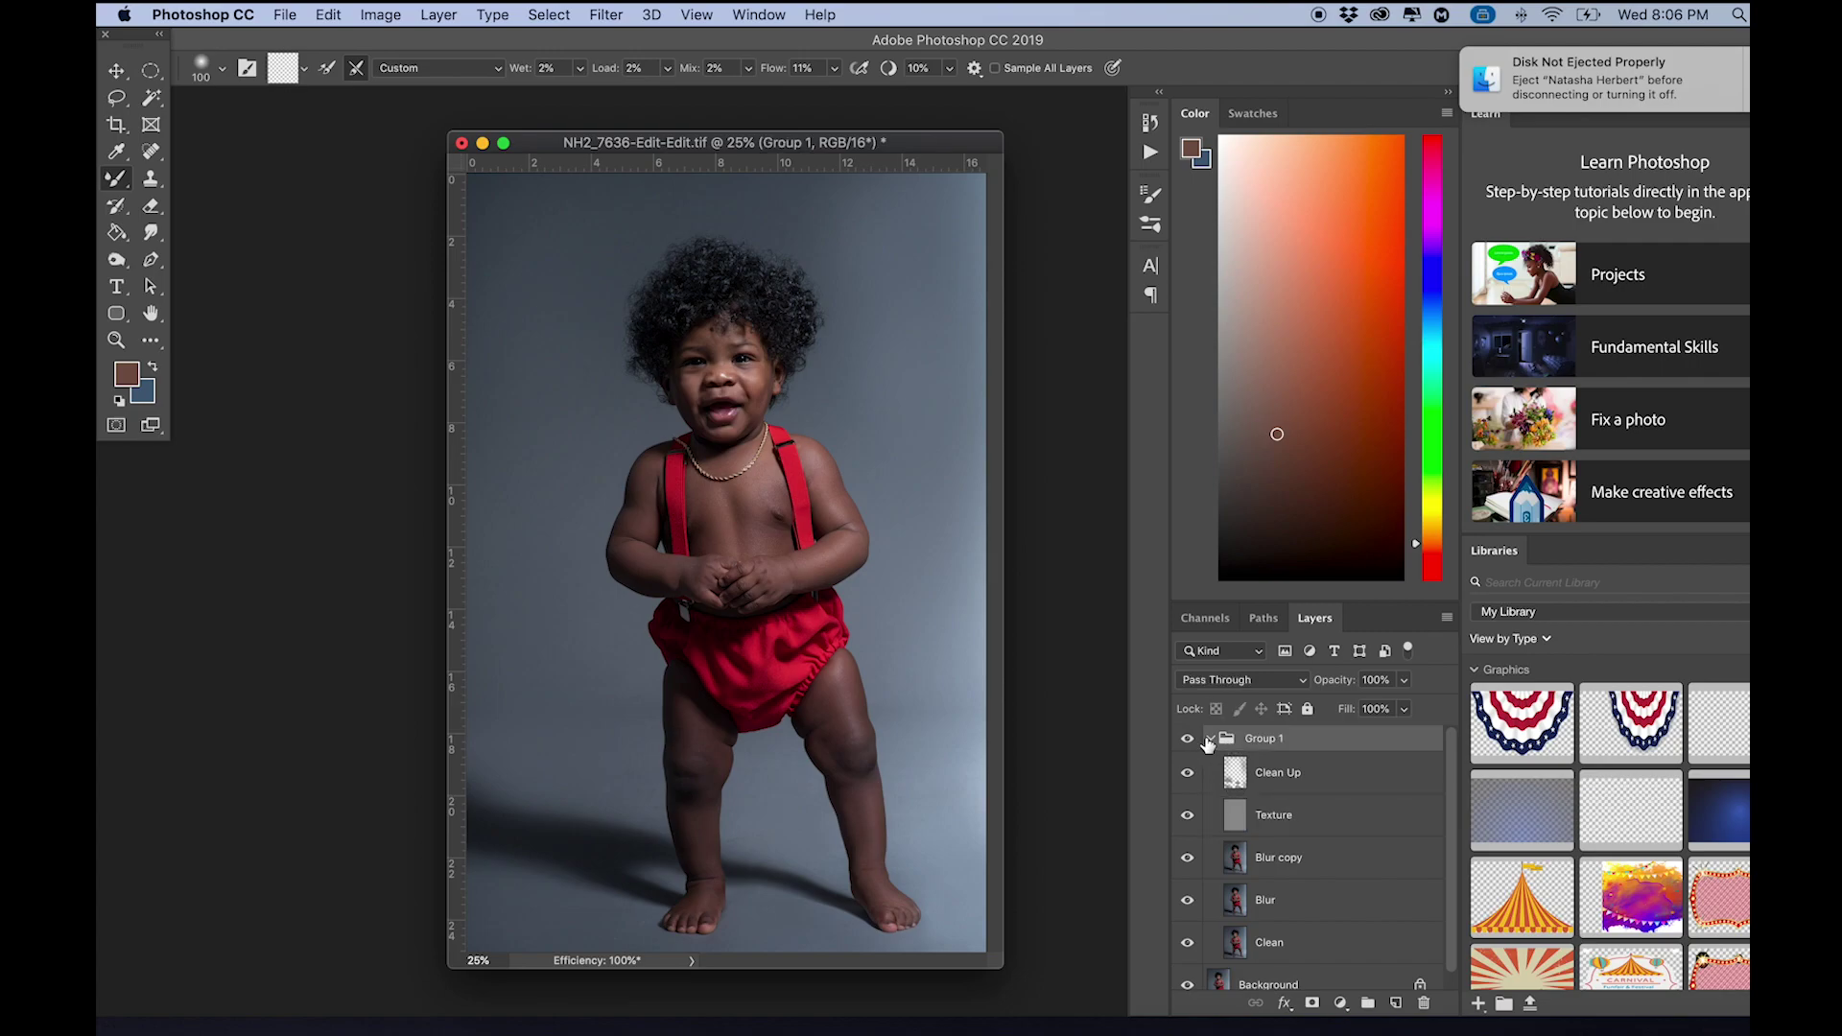
pyautogui.click(1210, 738)
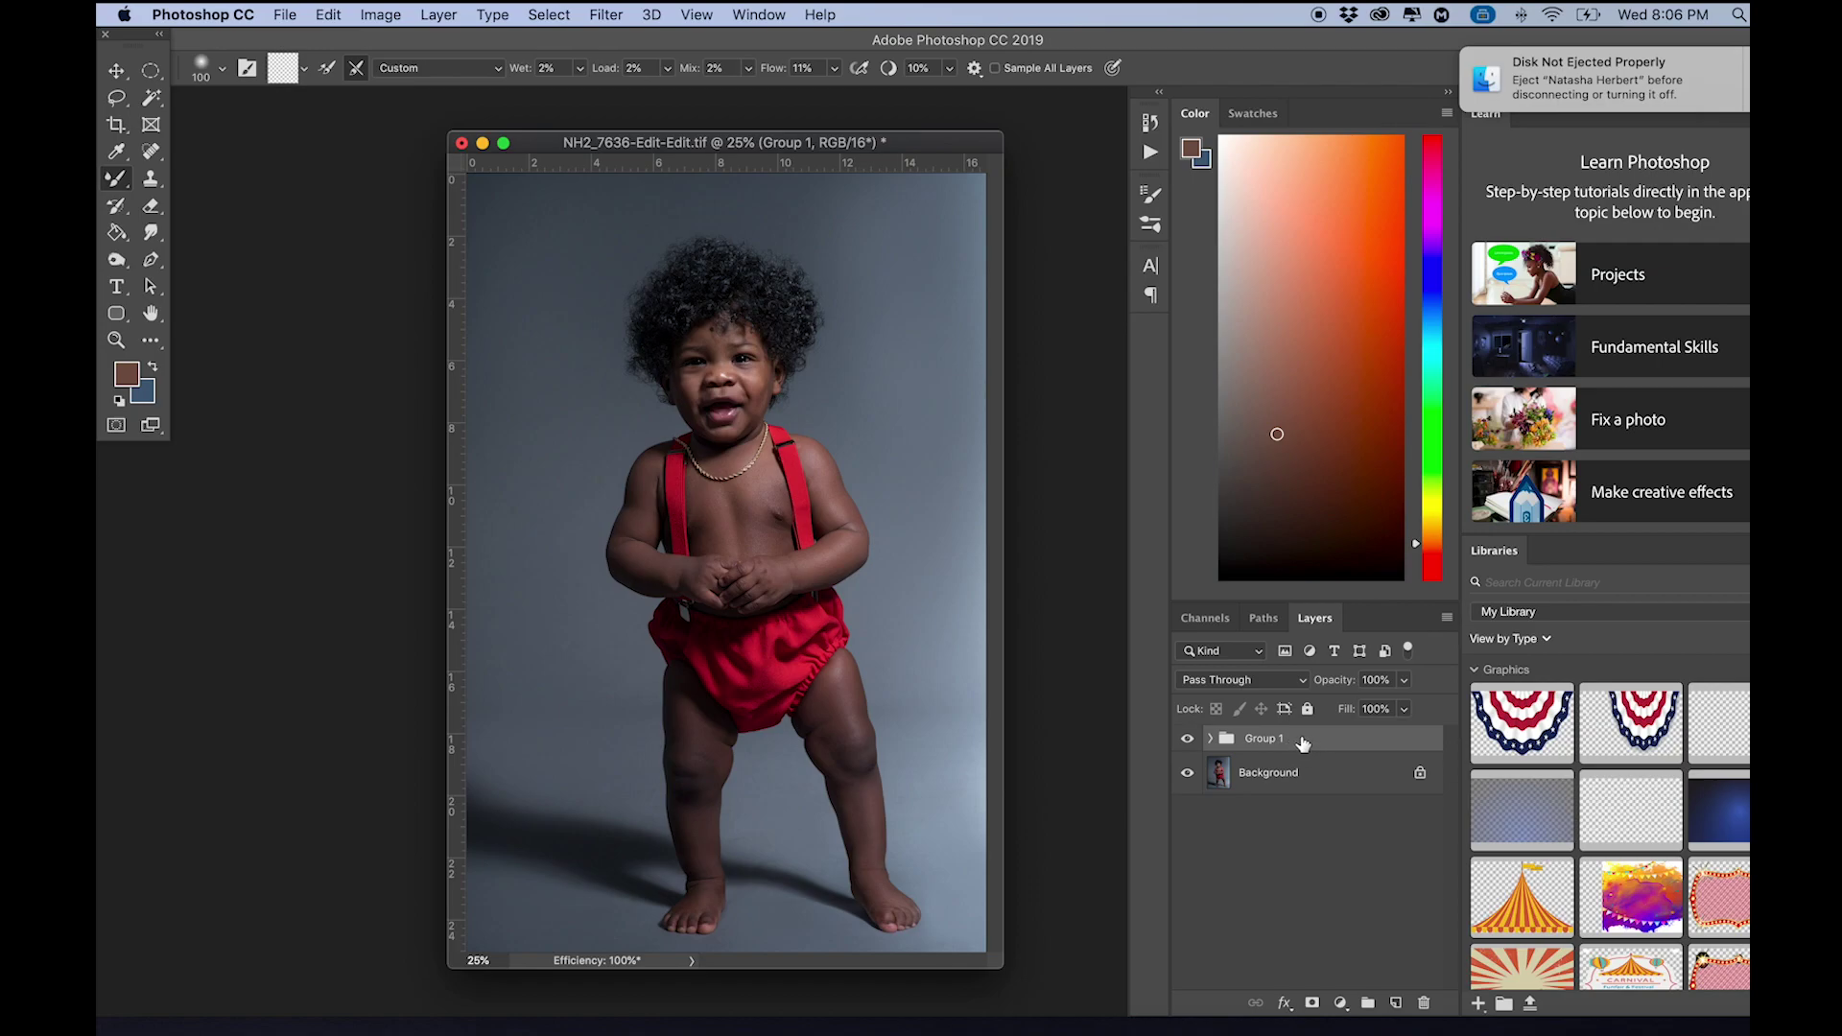
pyautogui.moveTo(1356, 751); pyautogui.dragTo(1396, 1012)
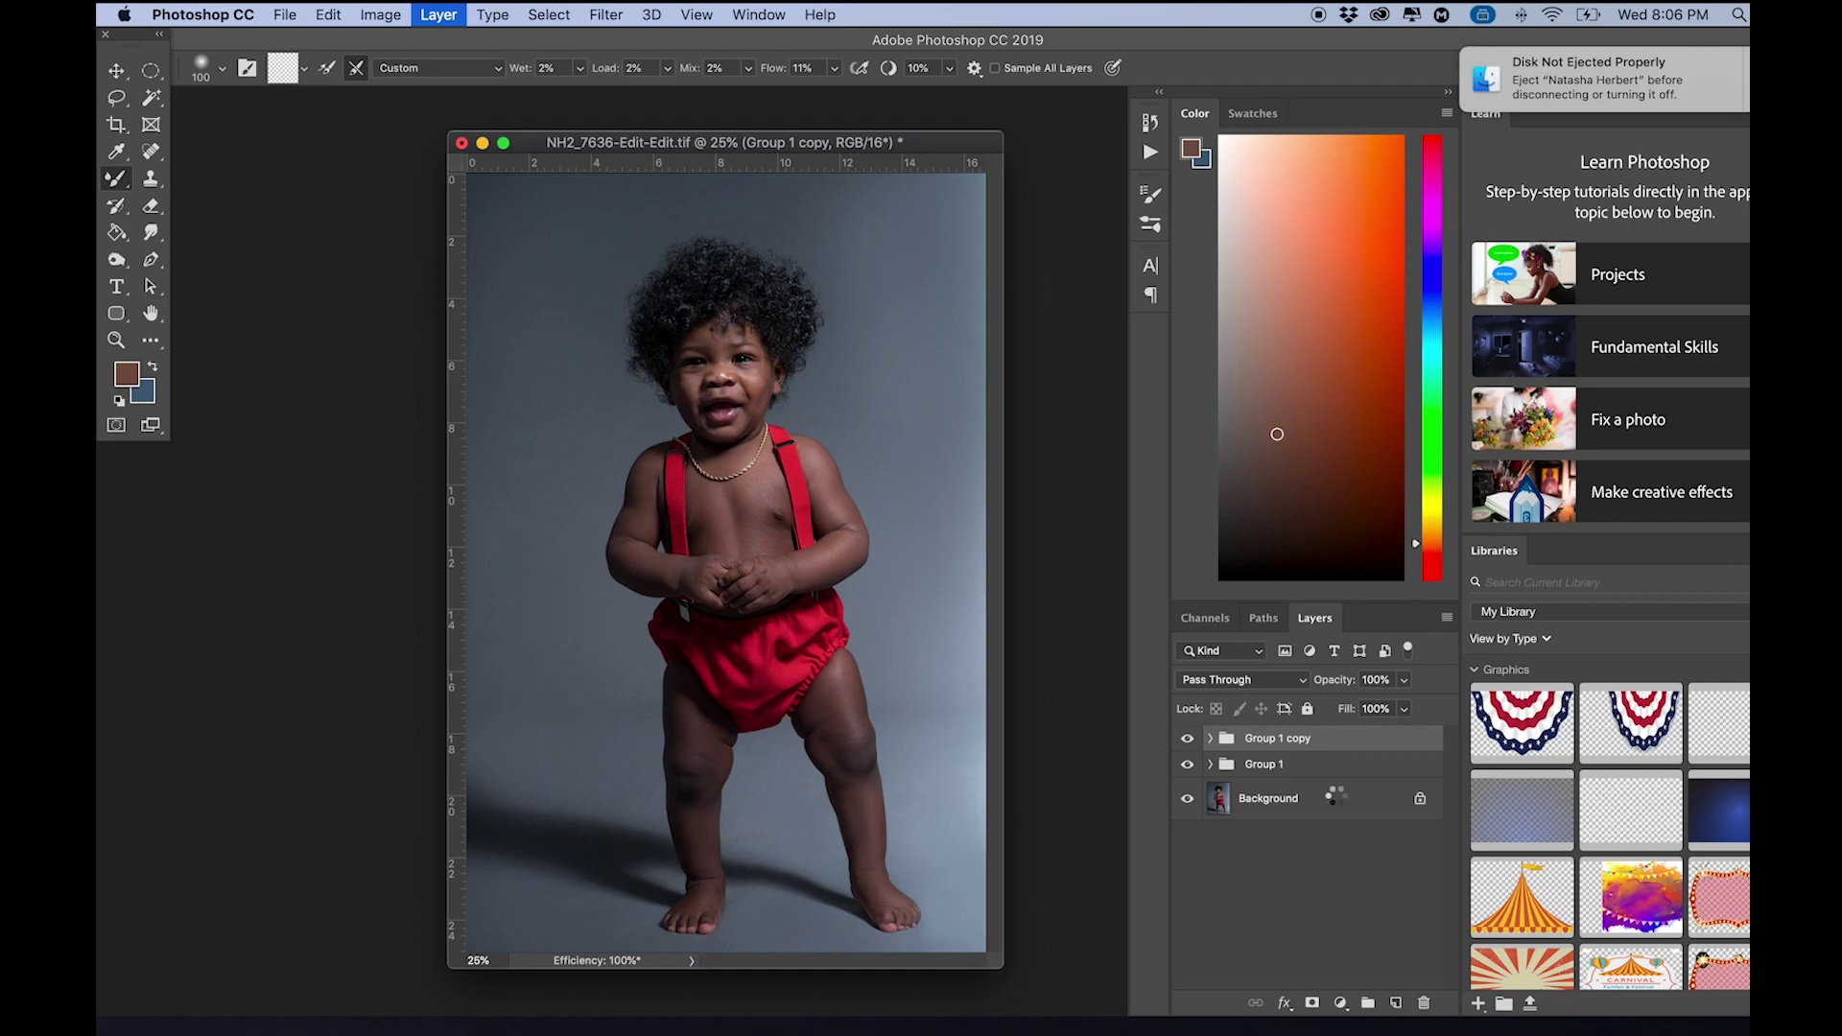
pyautogui.press('super+e')
# - Add a new layer above the merged copy, fill it with 50% Gray and set its blend mode to Overlay
pyautogui.click(1396, 1002)
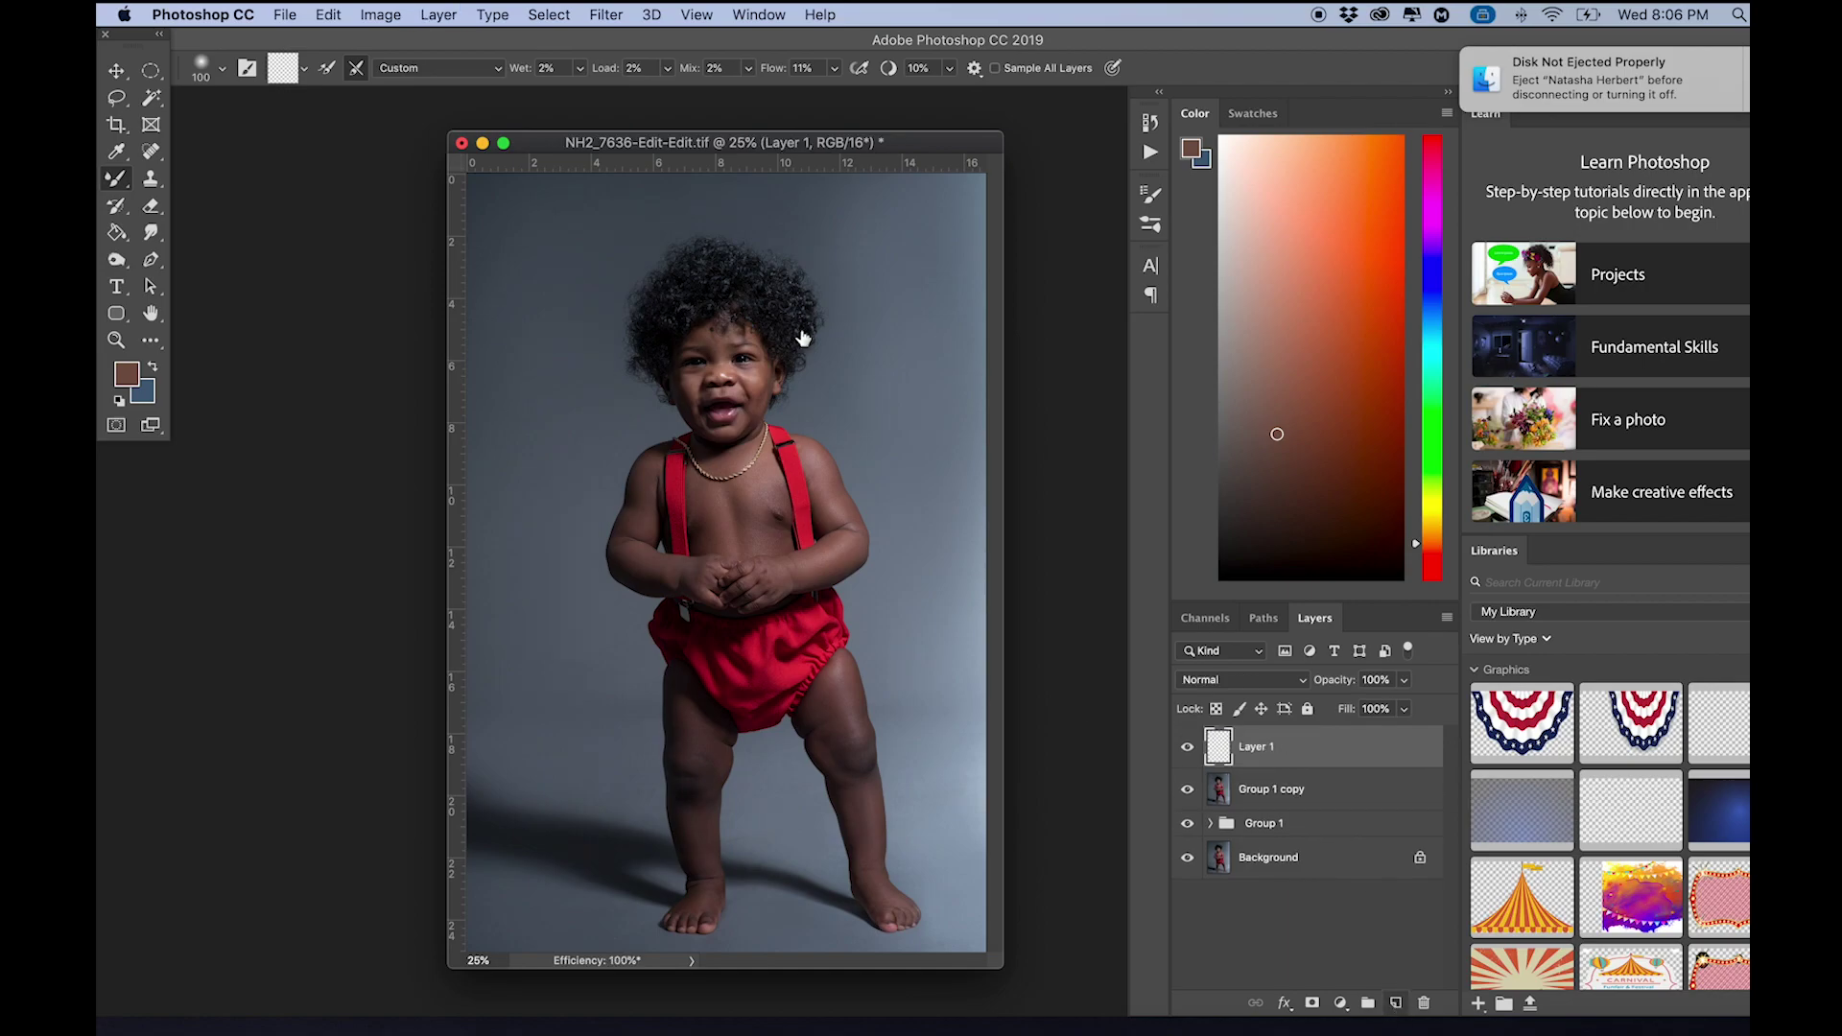
pyautogui.click(334, 17)
pyautogui.click(392, 343)
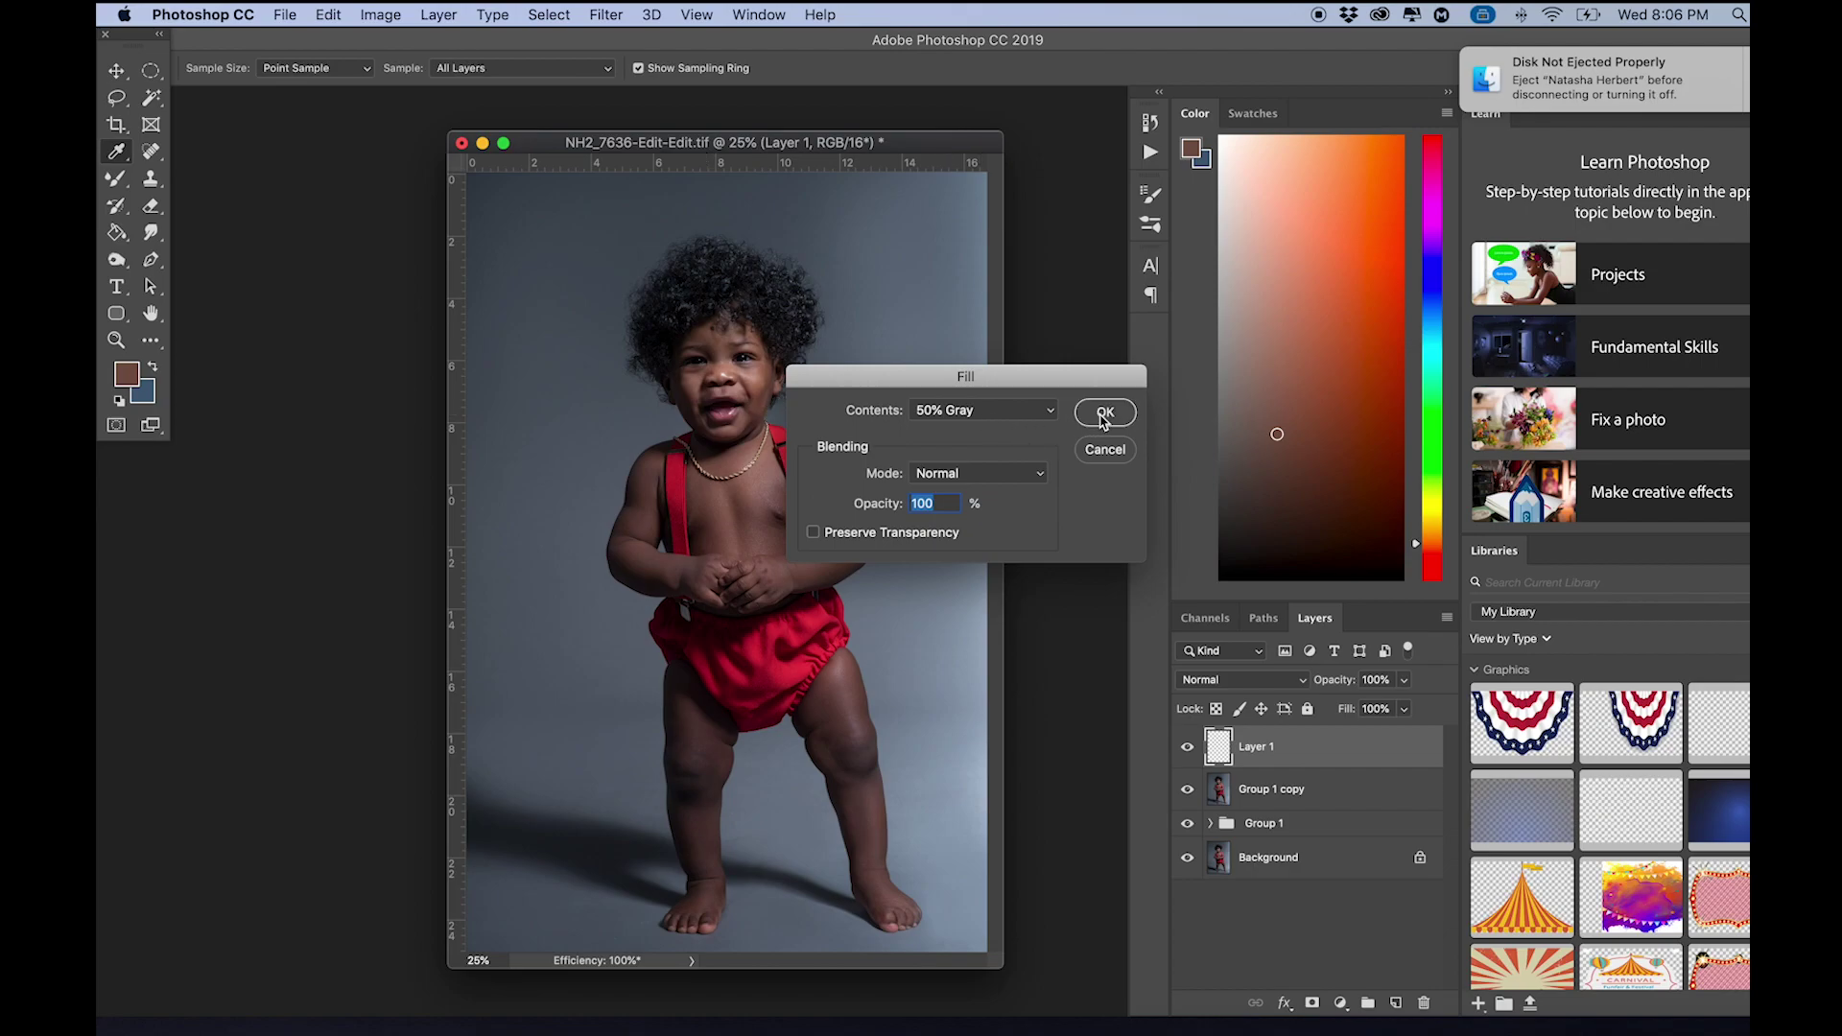
pyautogui.click(1104, 413)
pyautogui.press('b')
pyautogui.click(1242, 679)
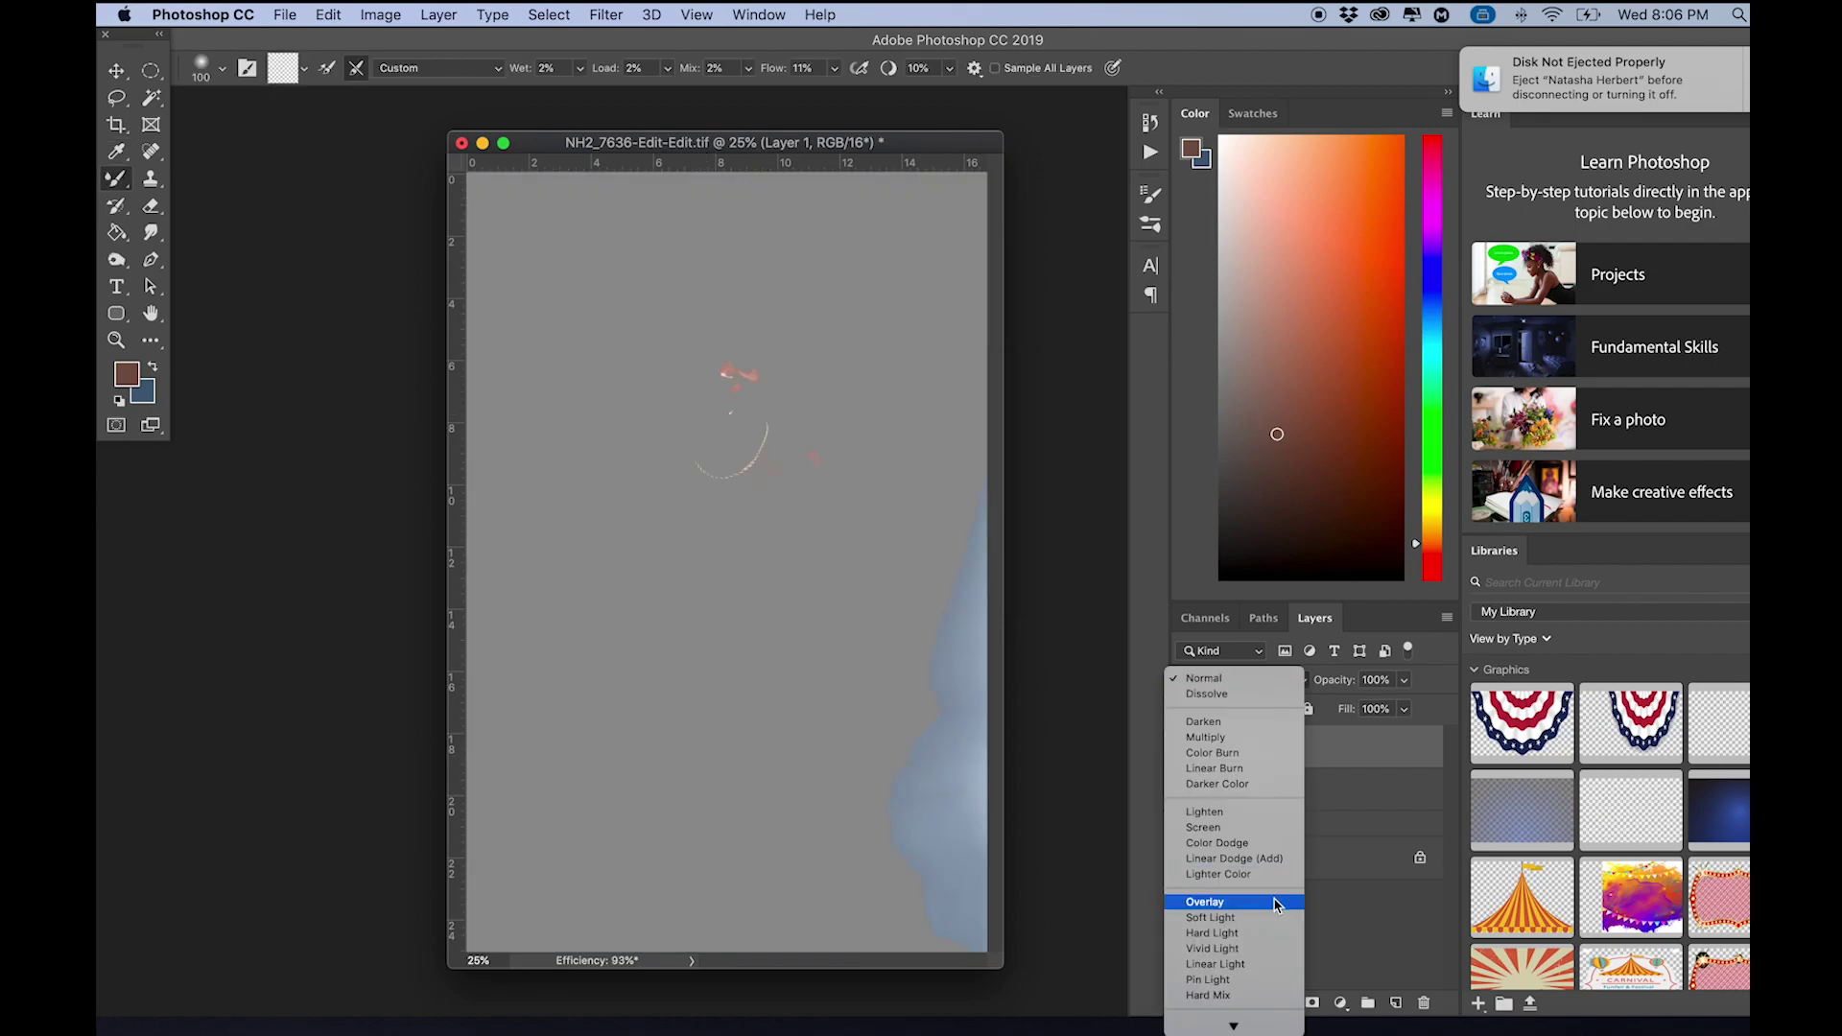
pyautogui.click(1276, 904)
# - Set up the Dodge tool with a brush size of 150 and an exposure of 10%
pyautogui.press('super+equal')
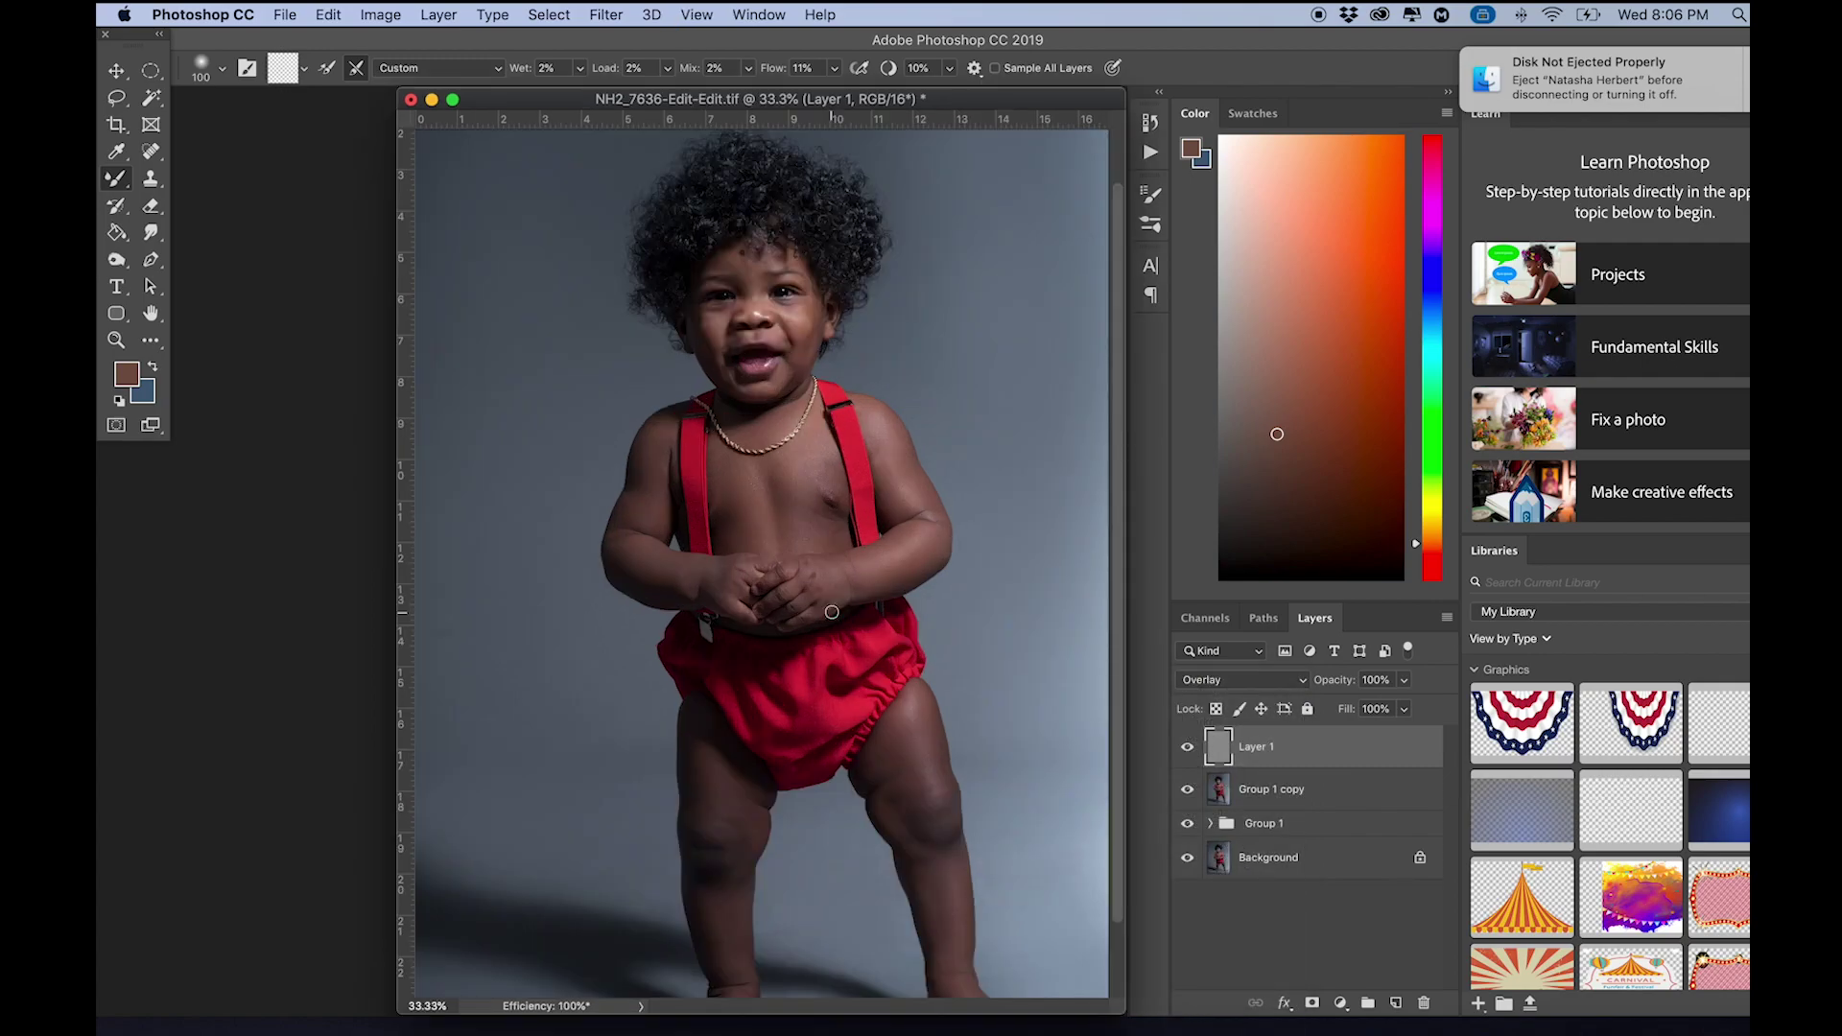
pyautogui.moveTo(116, 259); pyautogui.dragTo(187, 259)
pyautogui.press('[')
pyautogui.press('[')
pyautogui.press('[')
pyautogui.press('[')
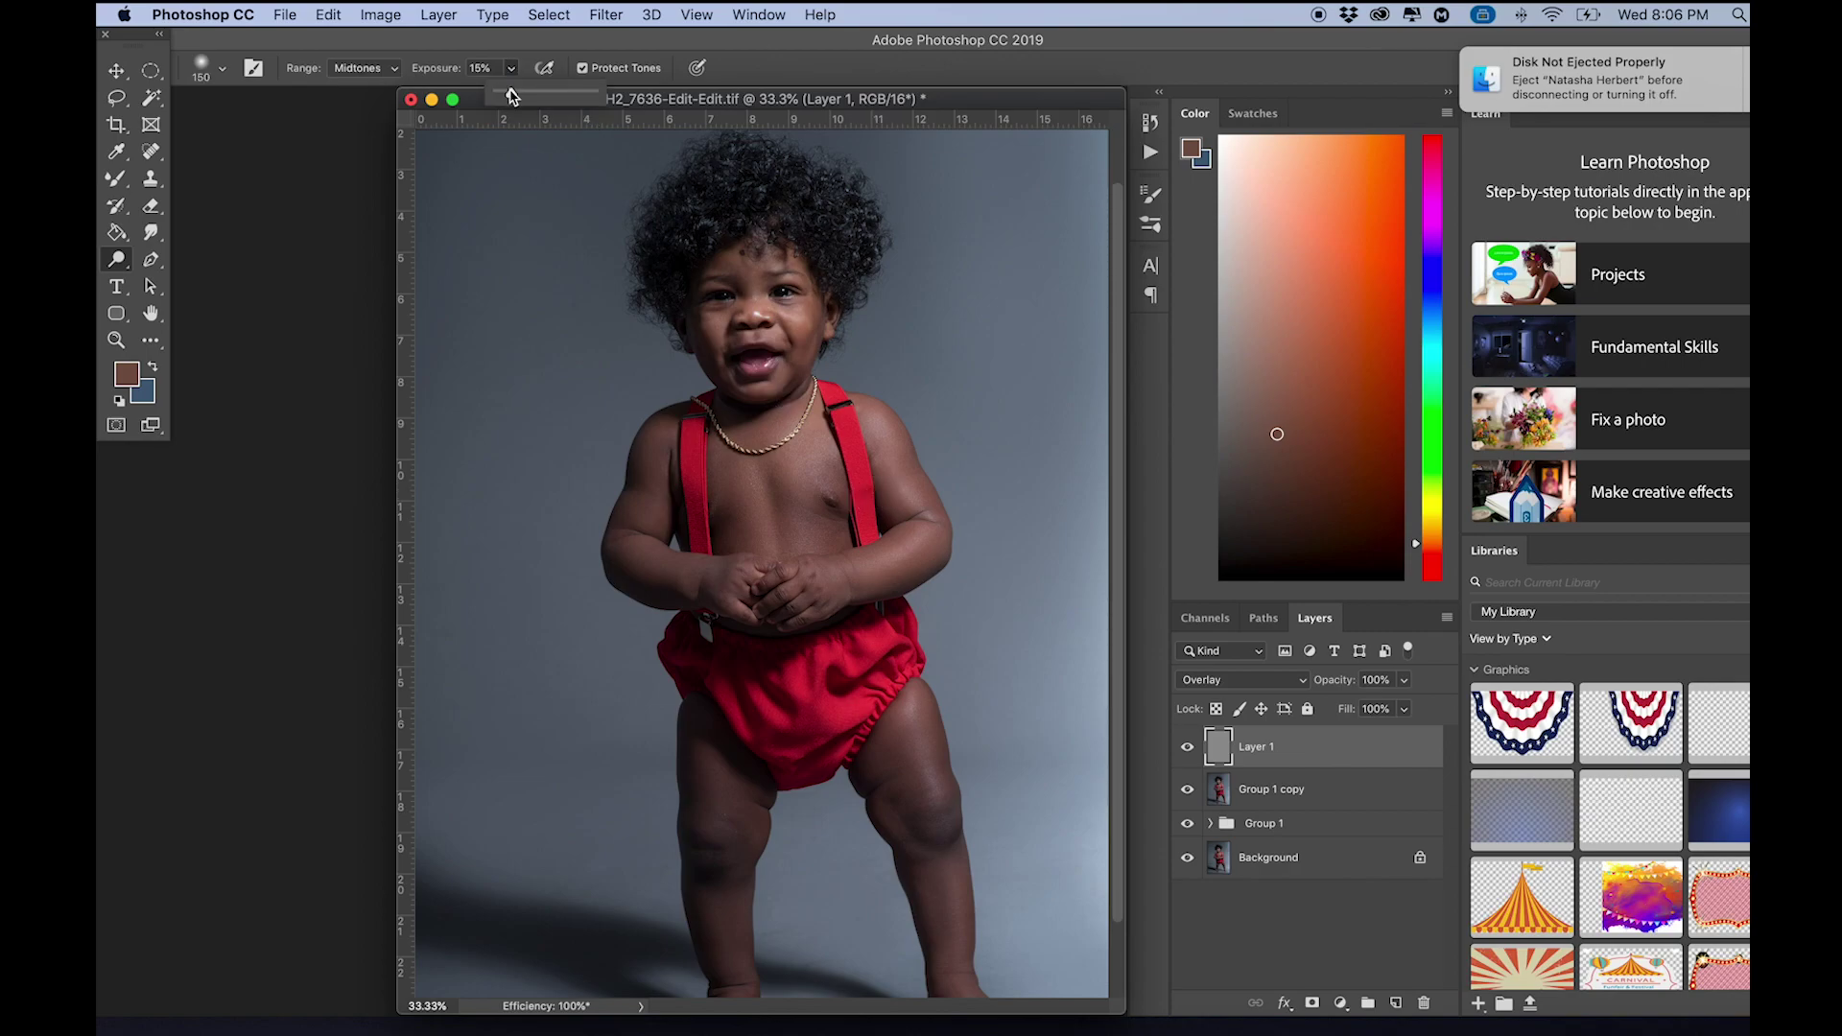
pyautogui.write('1')
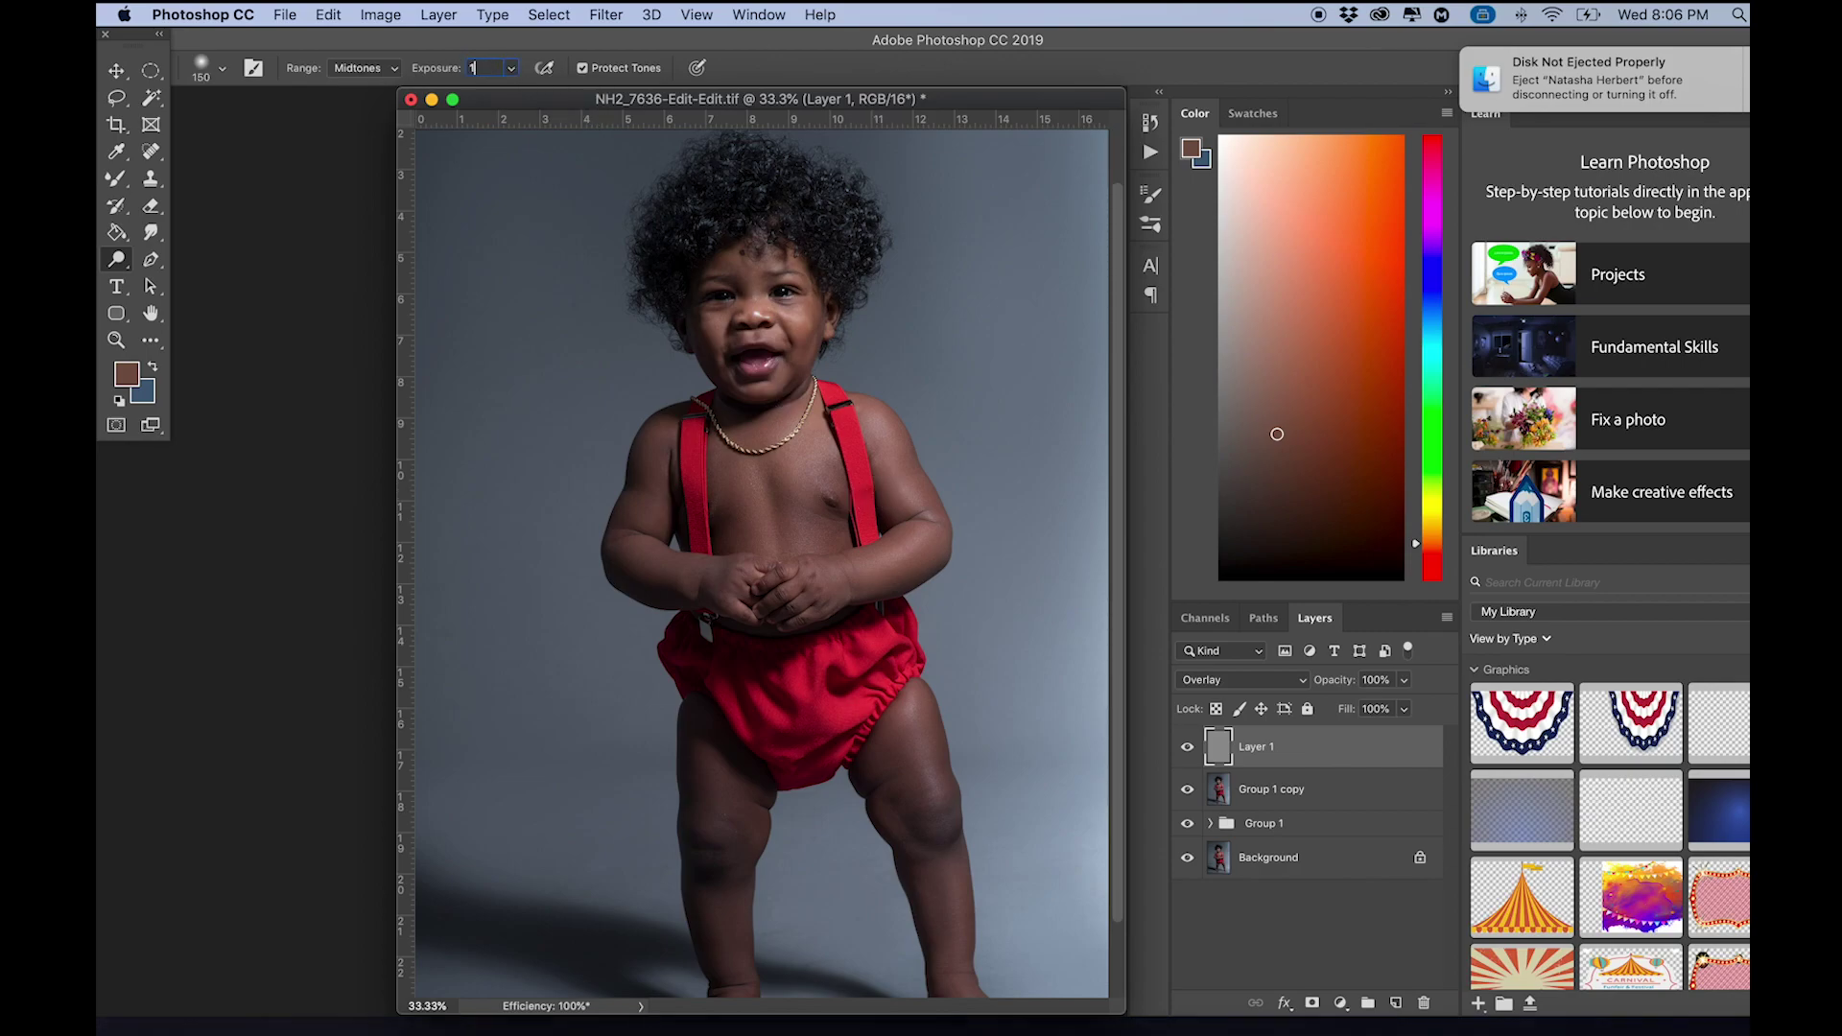
pyautogui.write('0')
pyautogui.press('Return')
# - Brighten the highlights on the child's arms, torso and legs on the gray layer, using Dodge brush sizes of 200 and 250
pyautogui.press(']')
pyautogui.press(']')
pyautogui.moveTo(878, 431); pyautogui.dragTo(890, 458)
pyautogui.press('super+z')
pyautogui.scroll(-2, 938, 822)
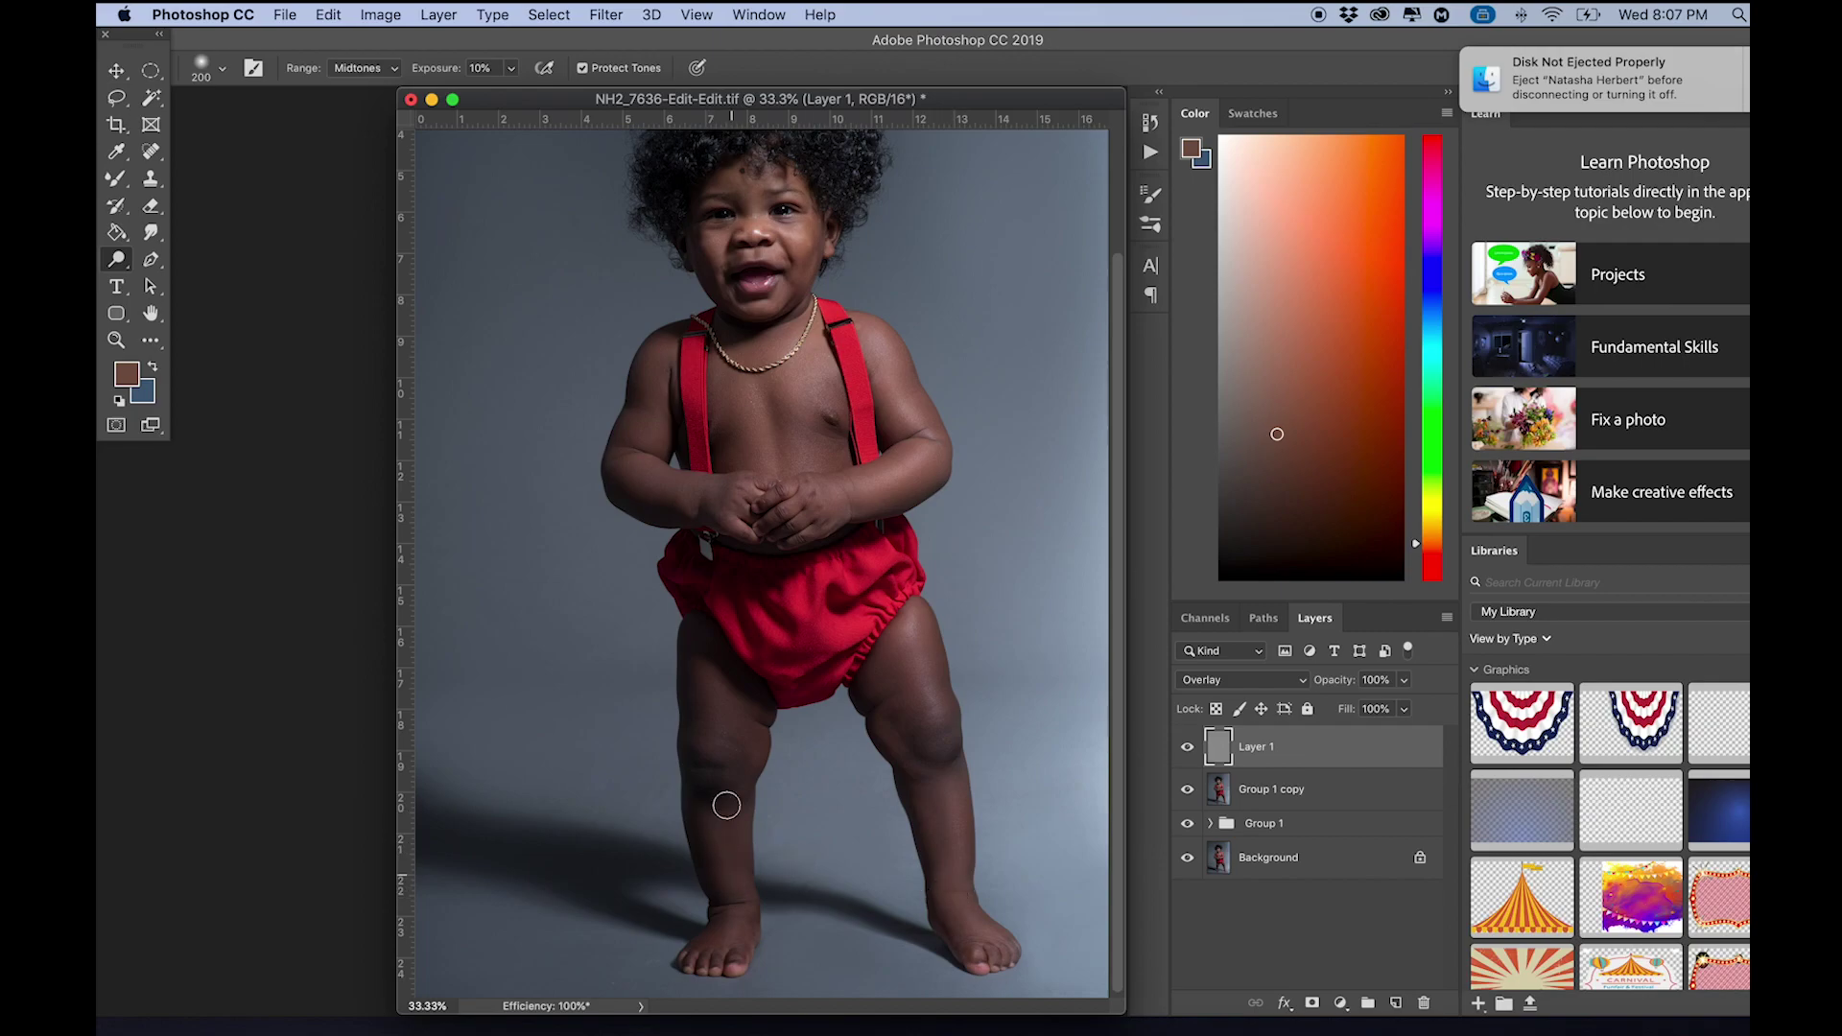
pyautogui.scroll(1, 775, 642)
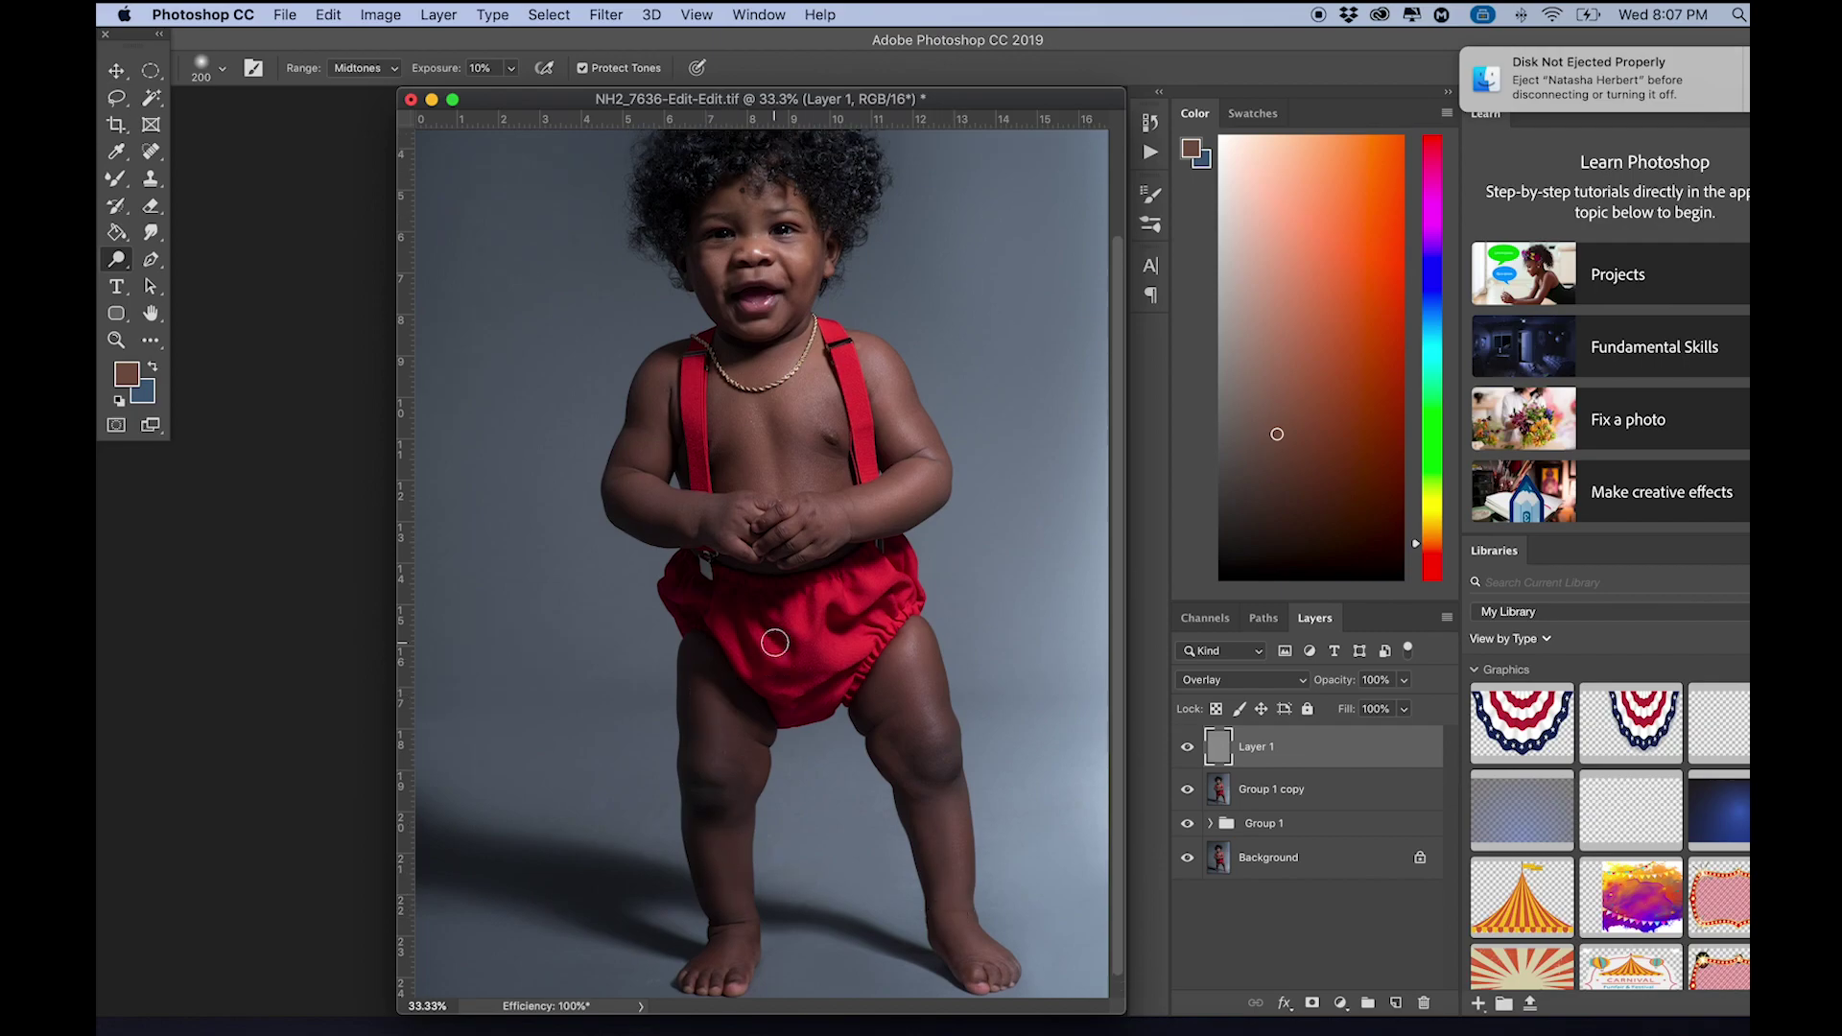
pyautogui.scroll(2, 775, 642)
pyautogui.press(']')
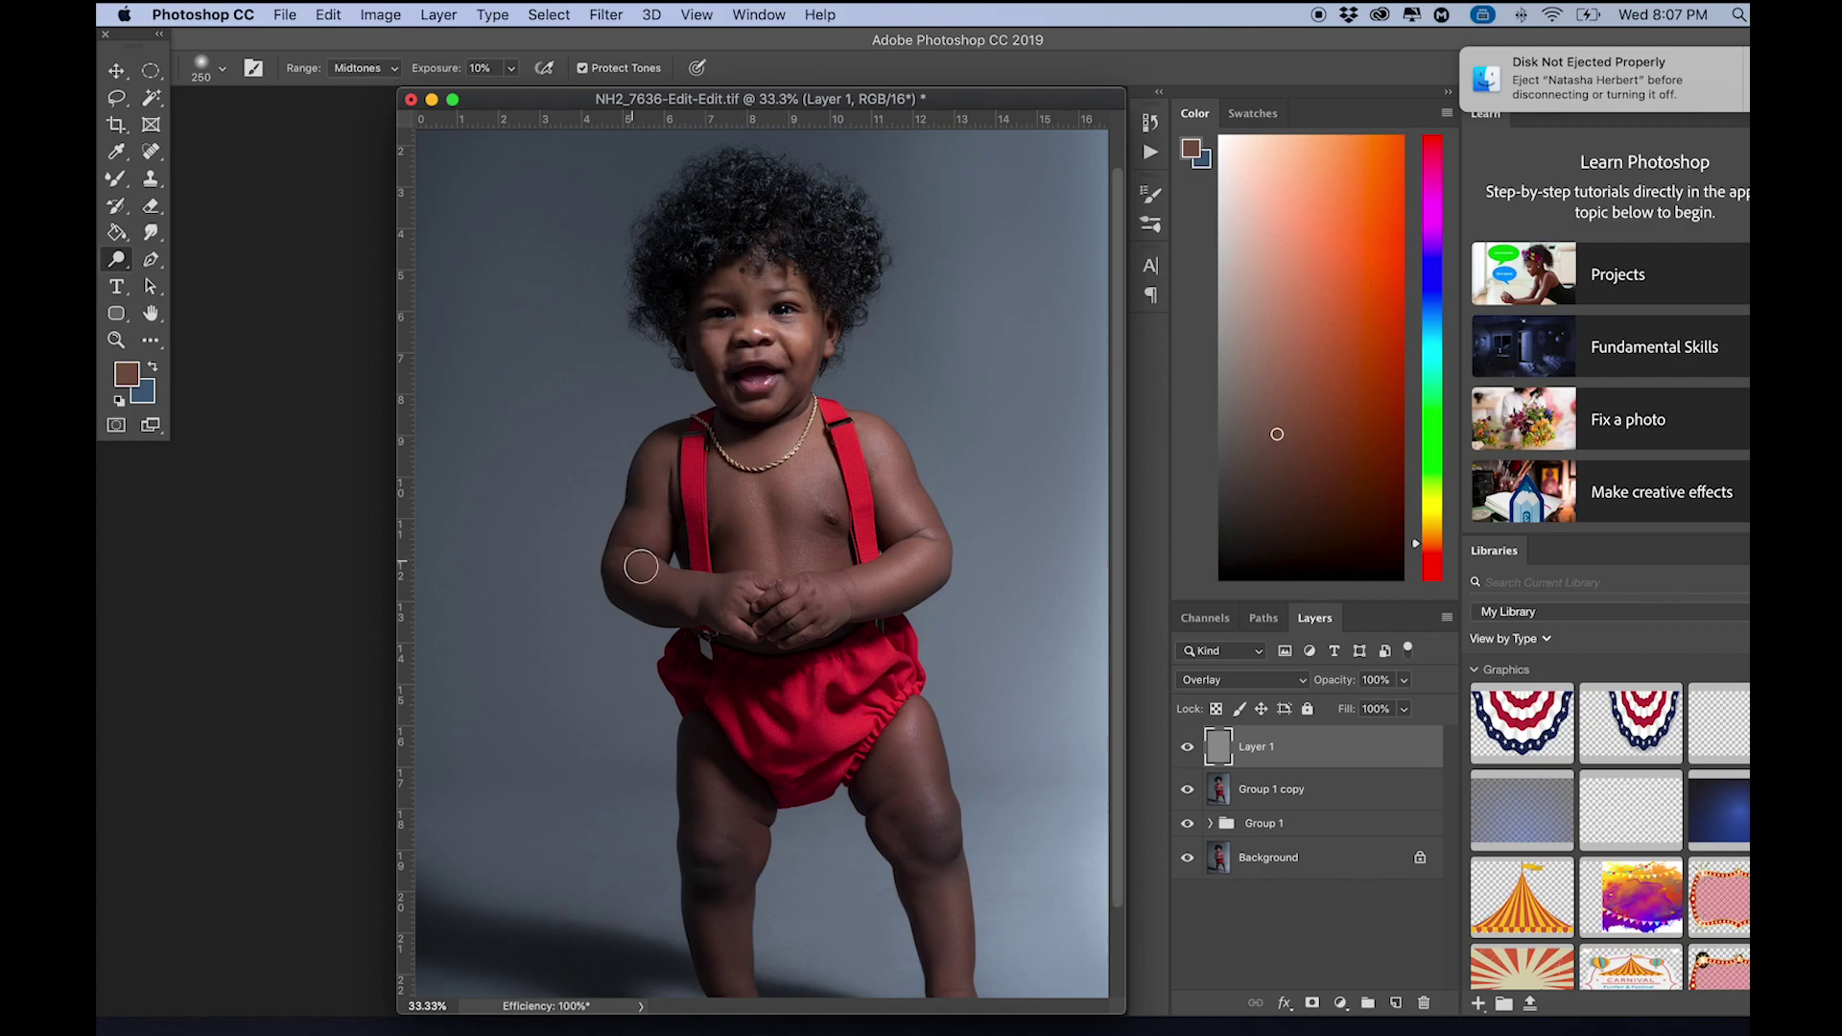
# - Darken the shadowed edges of the child's arms and legs with the Burn tool at brush size 200
pyautogui.moveTo(117, 261); pyautogui.dragTo(143, 263)
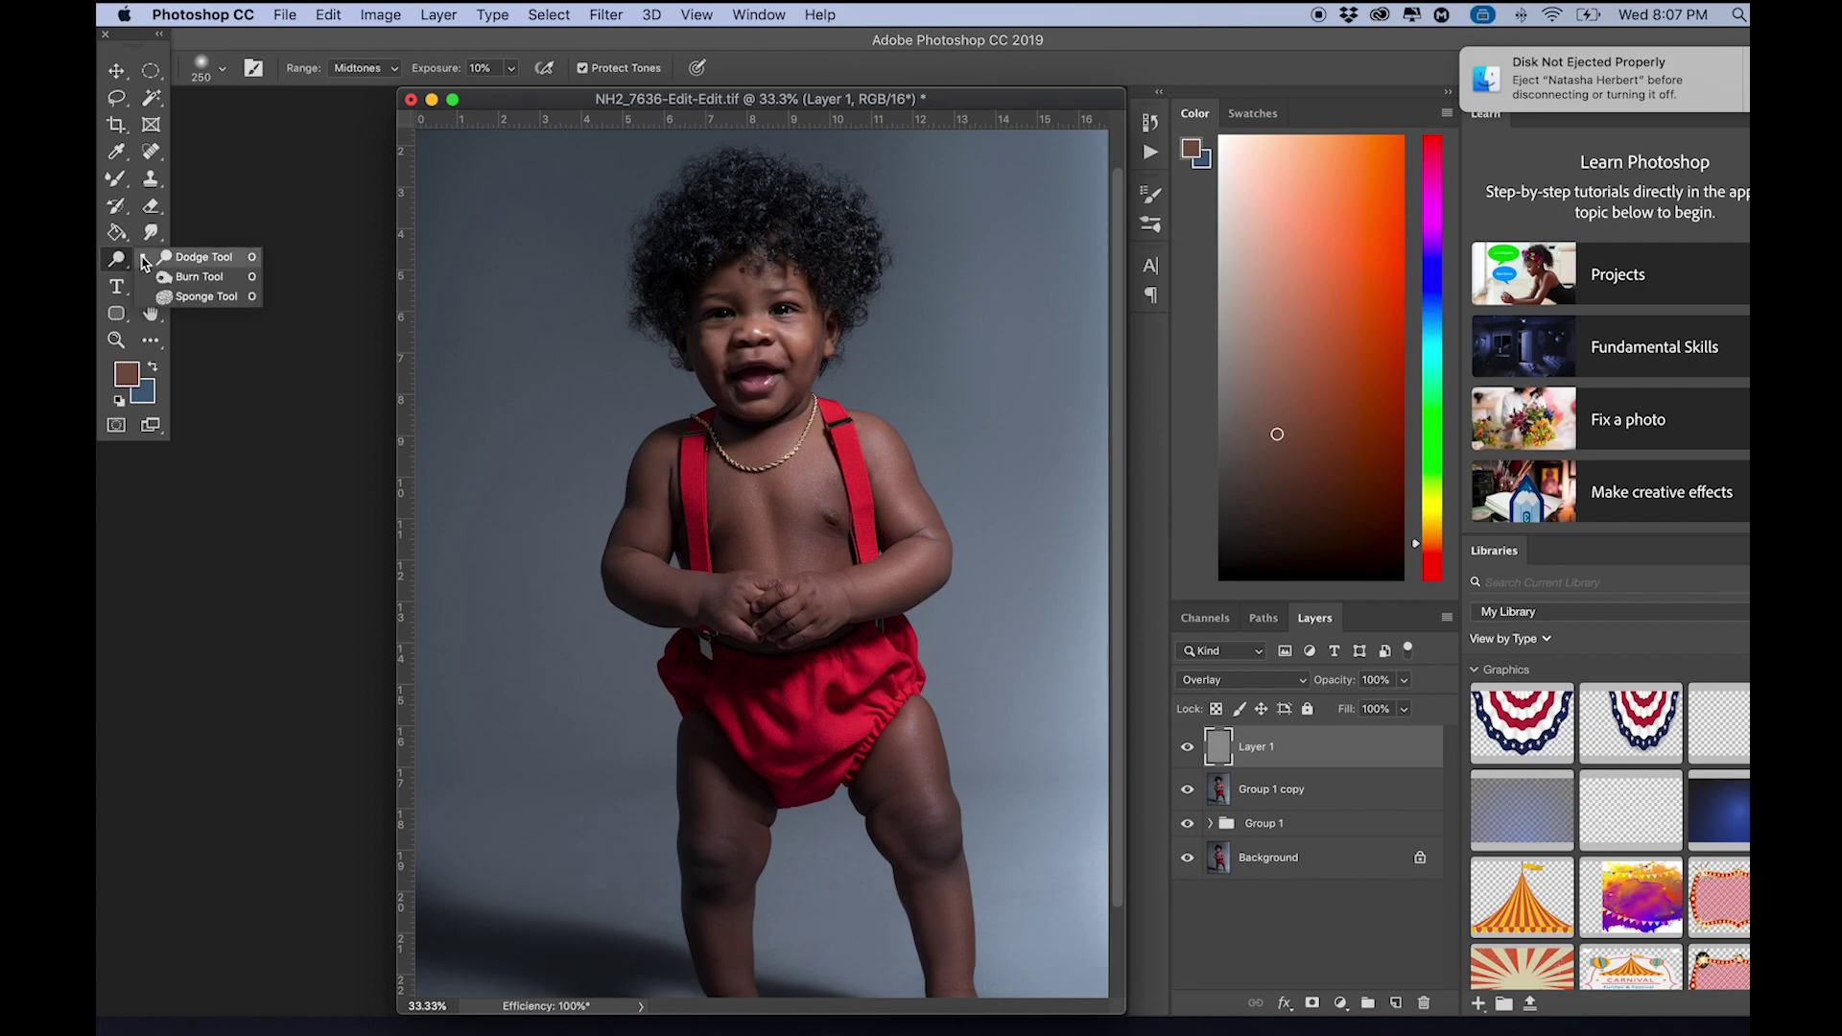
pyautogui.click(198, 276)
pyautogui.press(']')
pyautogui.press(']')
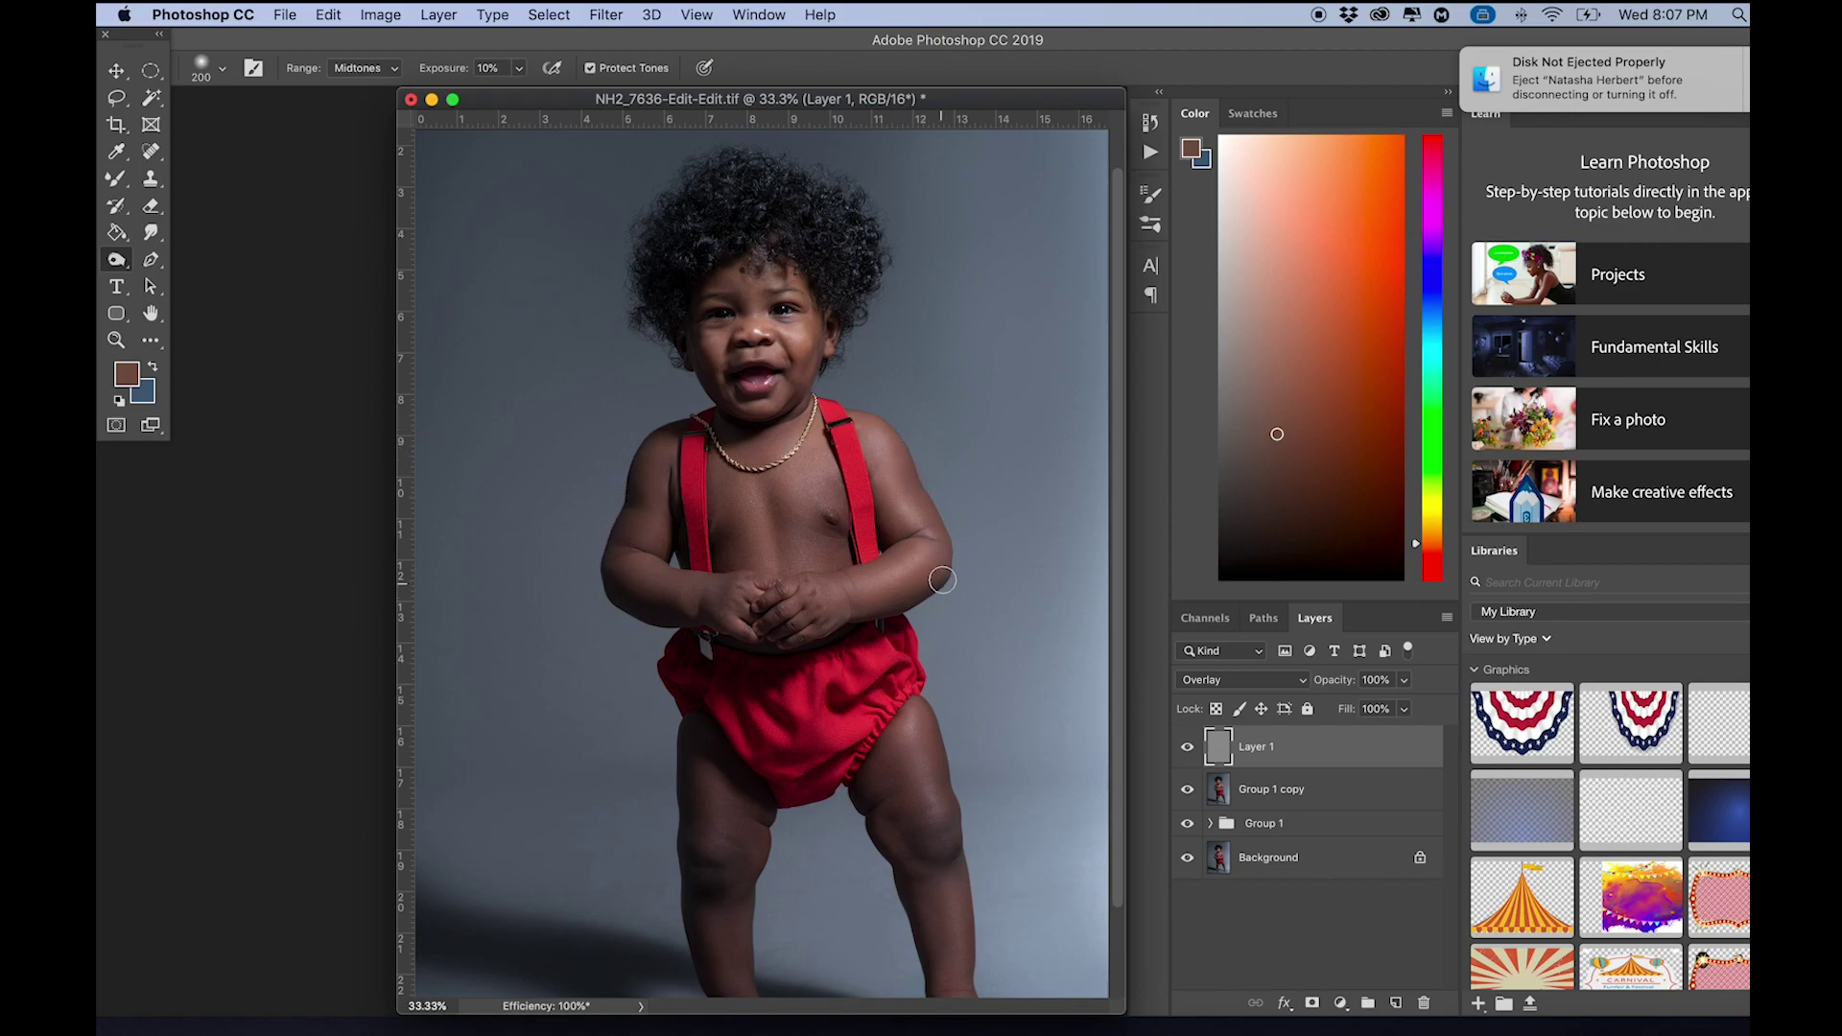
pyautogui.scroll(-3, 897, 639)
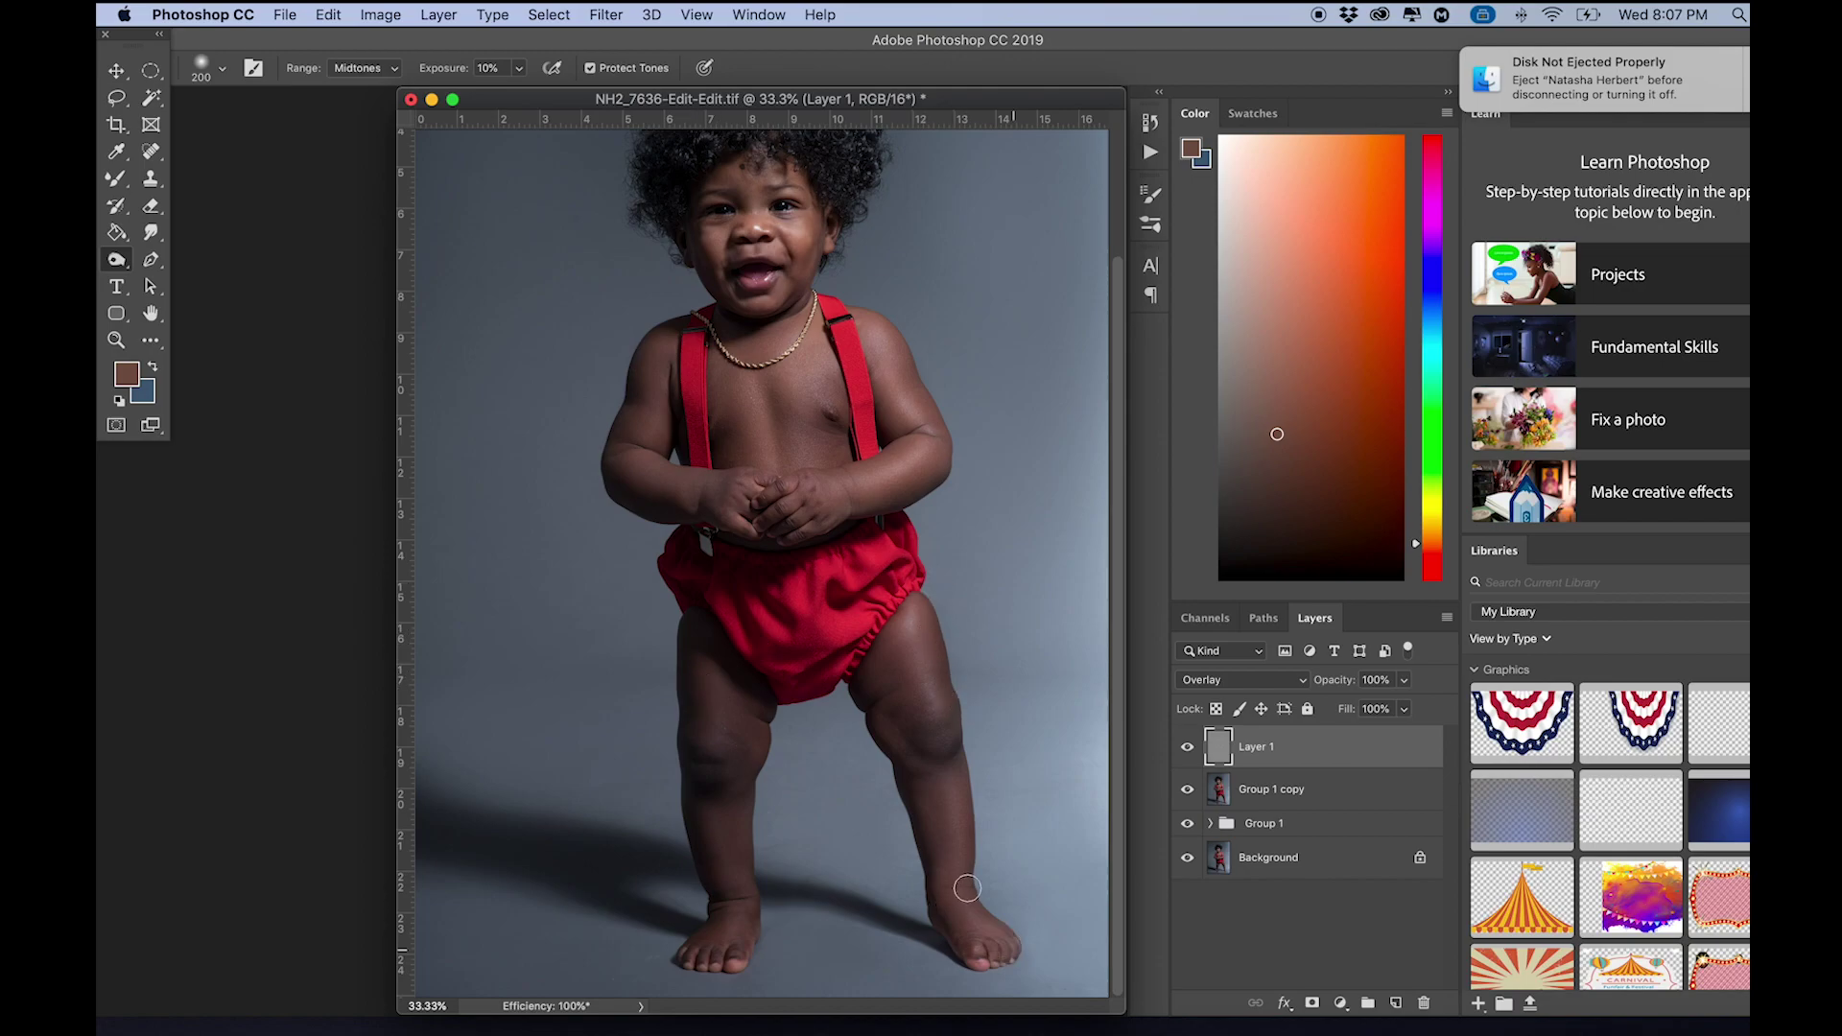
pyautogui.scroll(3, 769, 828)
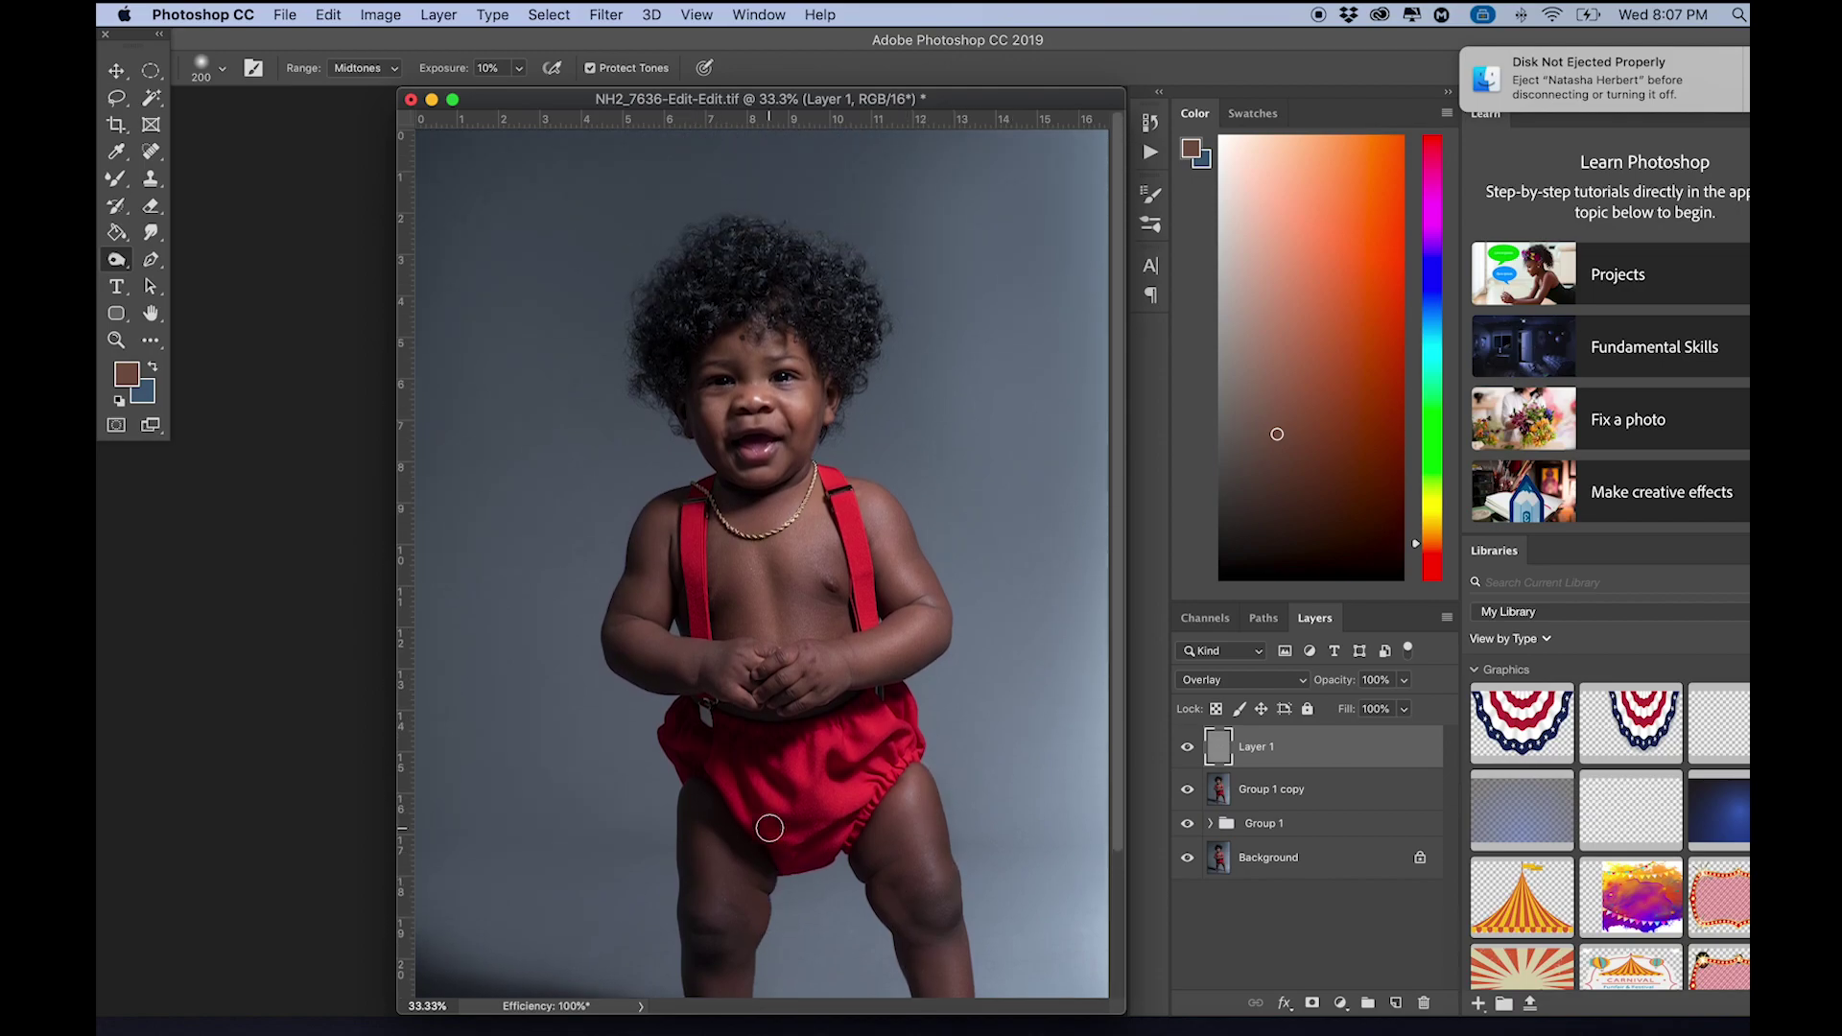
pyautogui.scroll(-2, 770, 828)
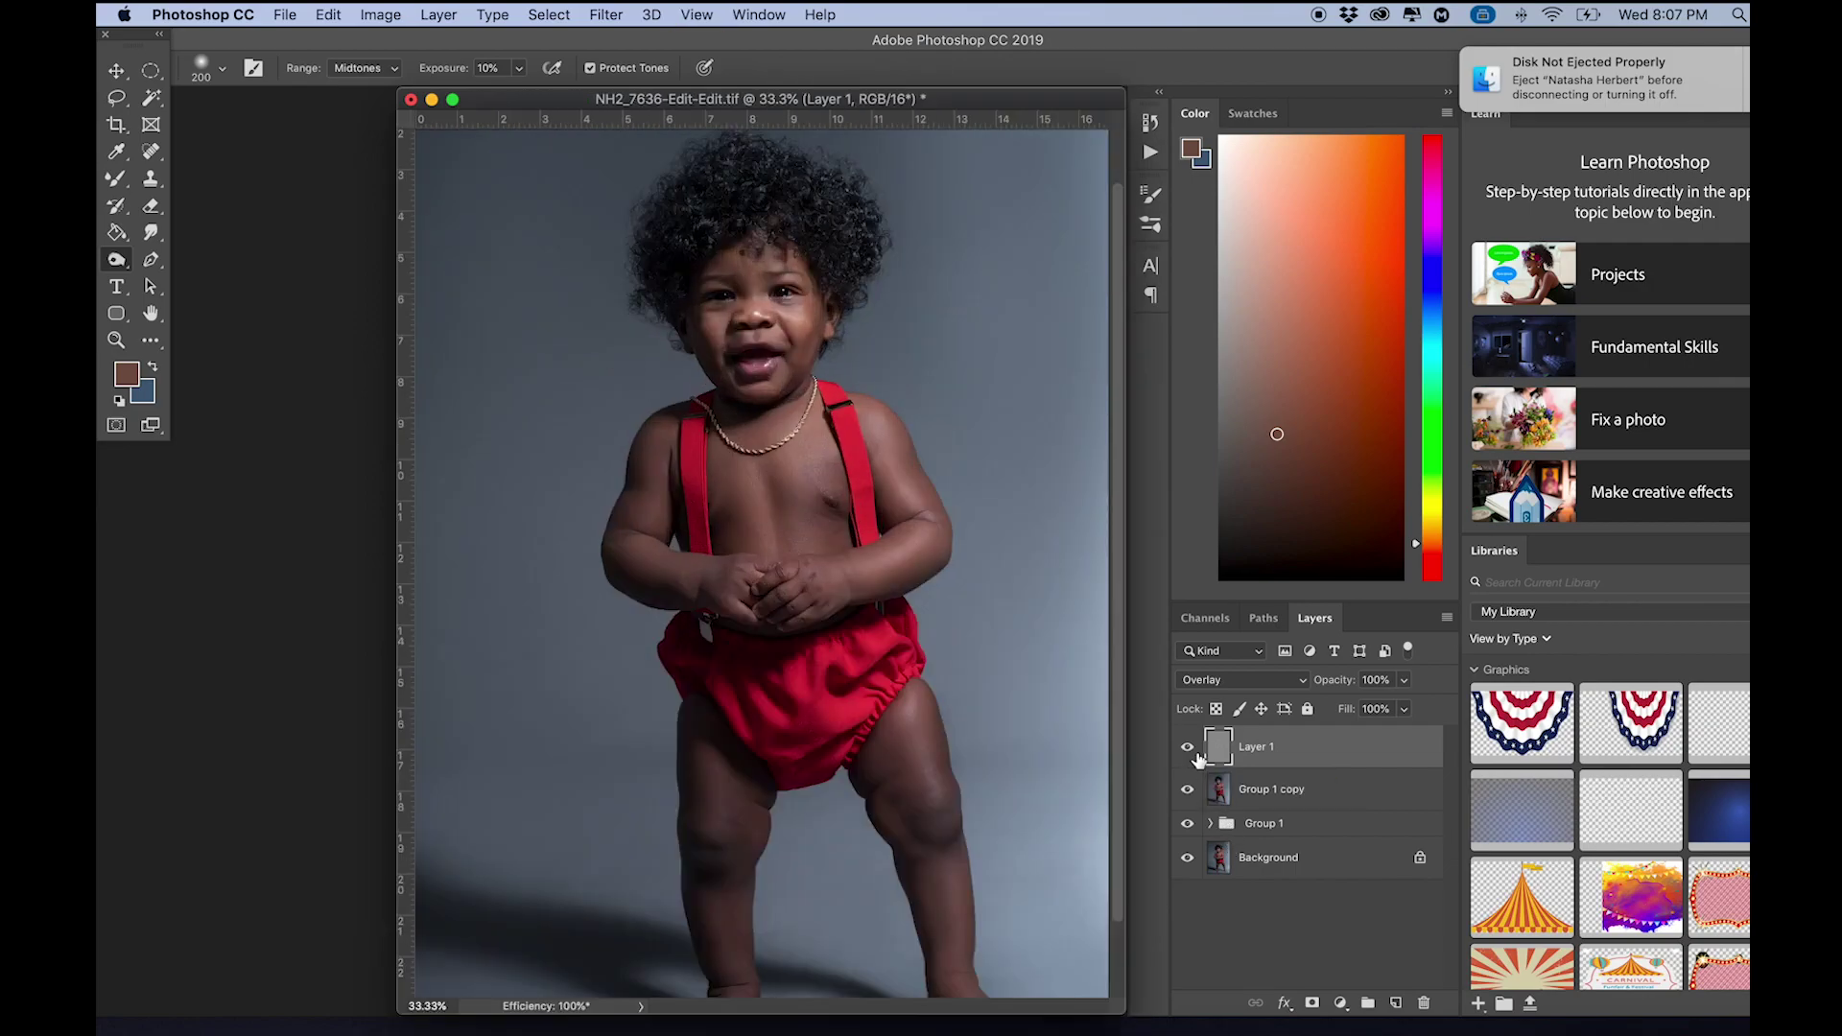
# - Compare the portrait before and after dodging and burning by toggling Layer 1's visibility, and view the whole image
pyautogui.click(1187, 749)
pyautogui.click(1187, 749)
pyautogui.click(1187, 749)
pyautogui.click(1187, 749)
pyautogui.press('super+minus')
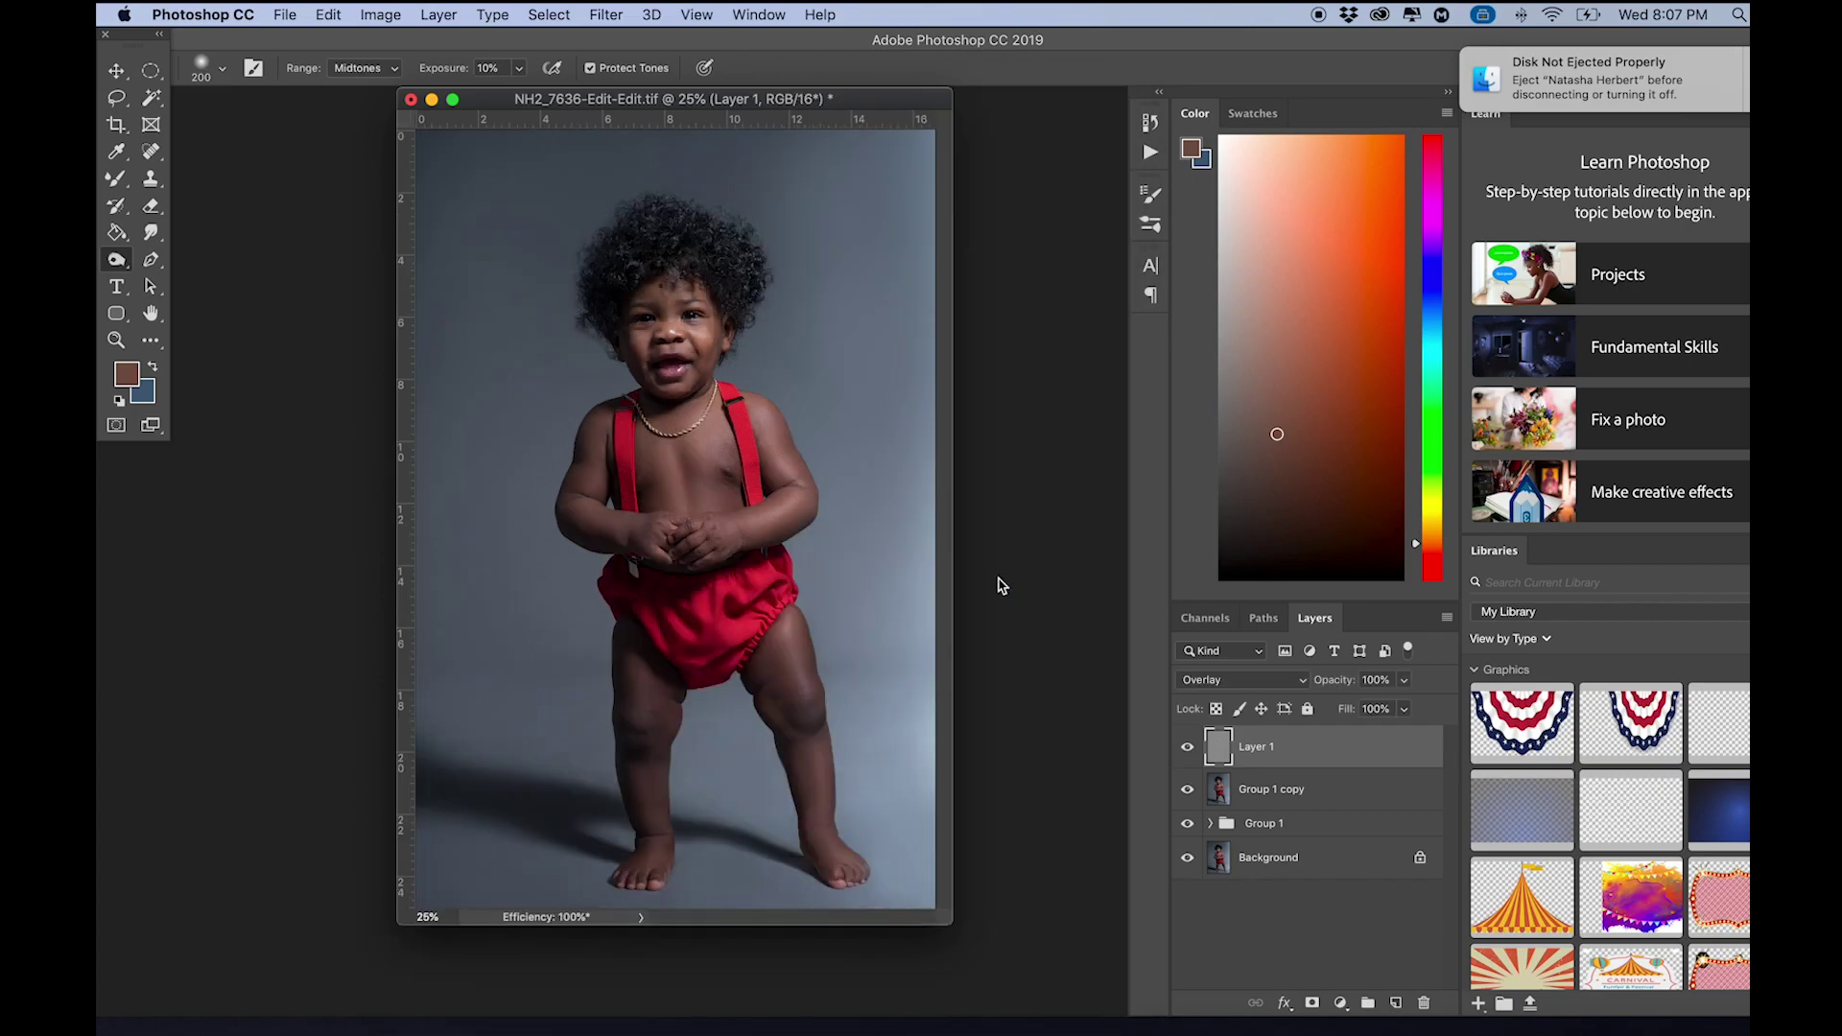